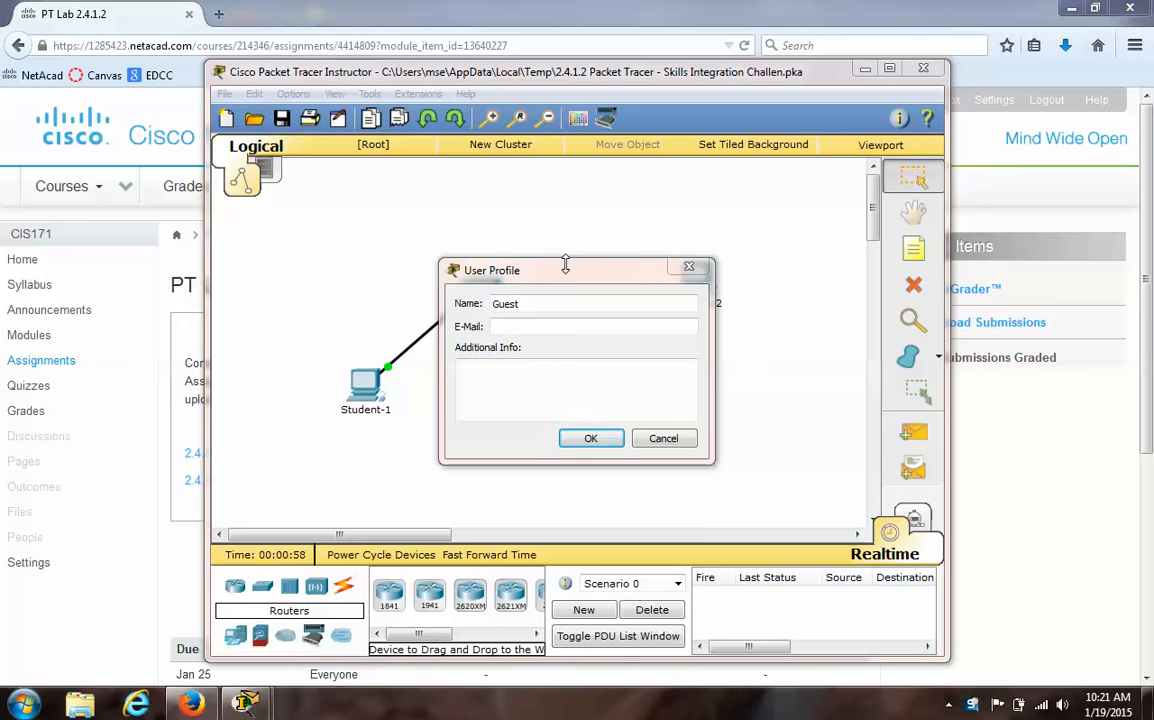
# - Replace the default Guest name in the user profile with the student's full name and accept the profile
pyautogui.click(563, 303)
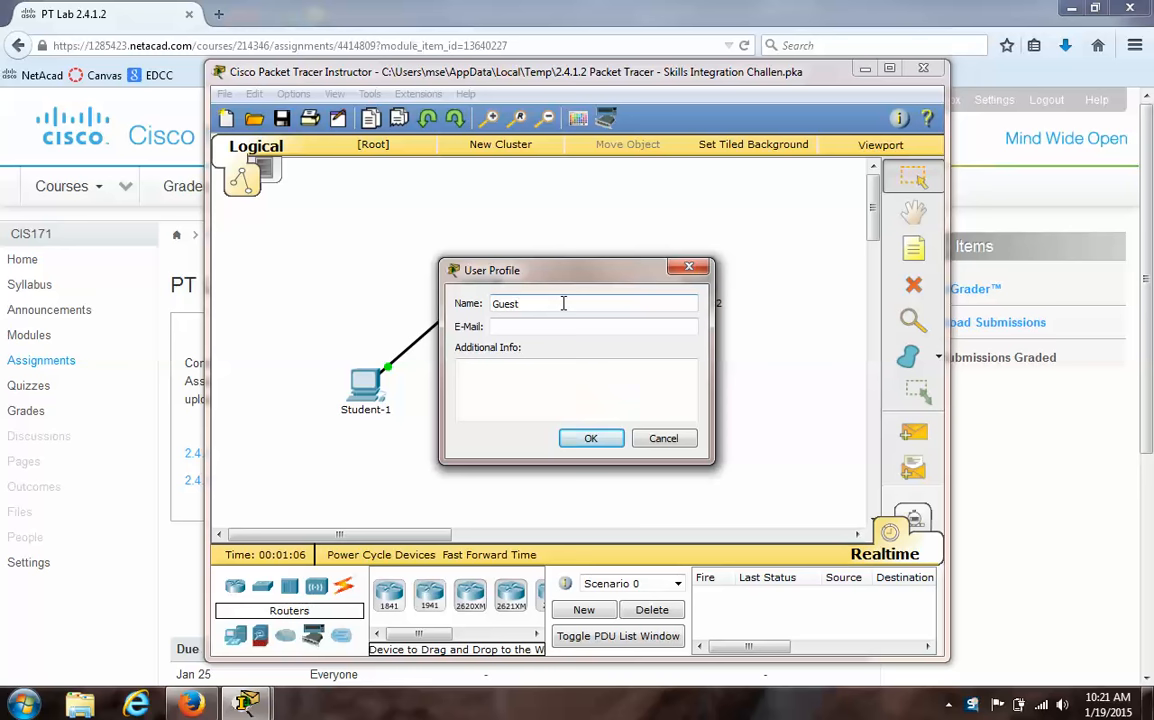
pyautogui.press('BackSpace')
pyautogui.press('BackSpace')
pyautogui.press('BackSpace')
pyautogui.press('BackSpace')
pyautogui.press('BackSpace')
pyautogui.write('Mark Einfeld')
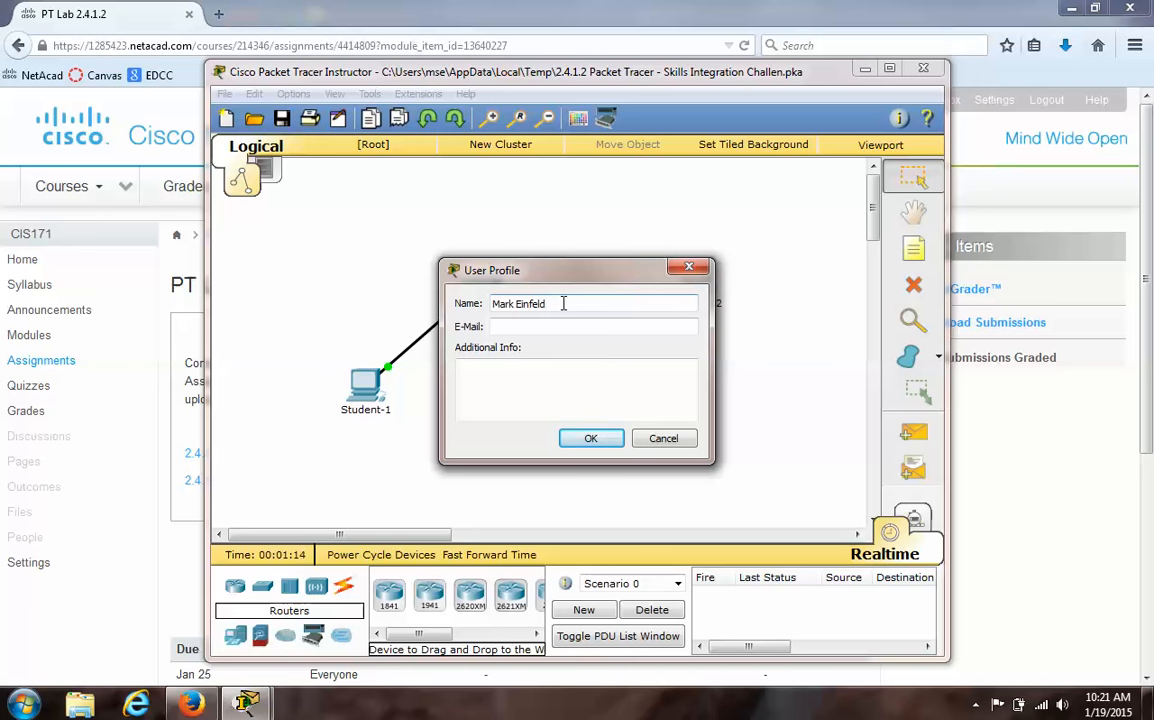
pyautogui.click(593, 439)
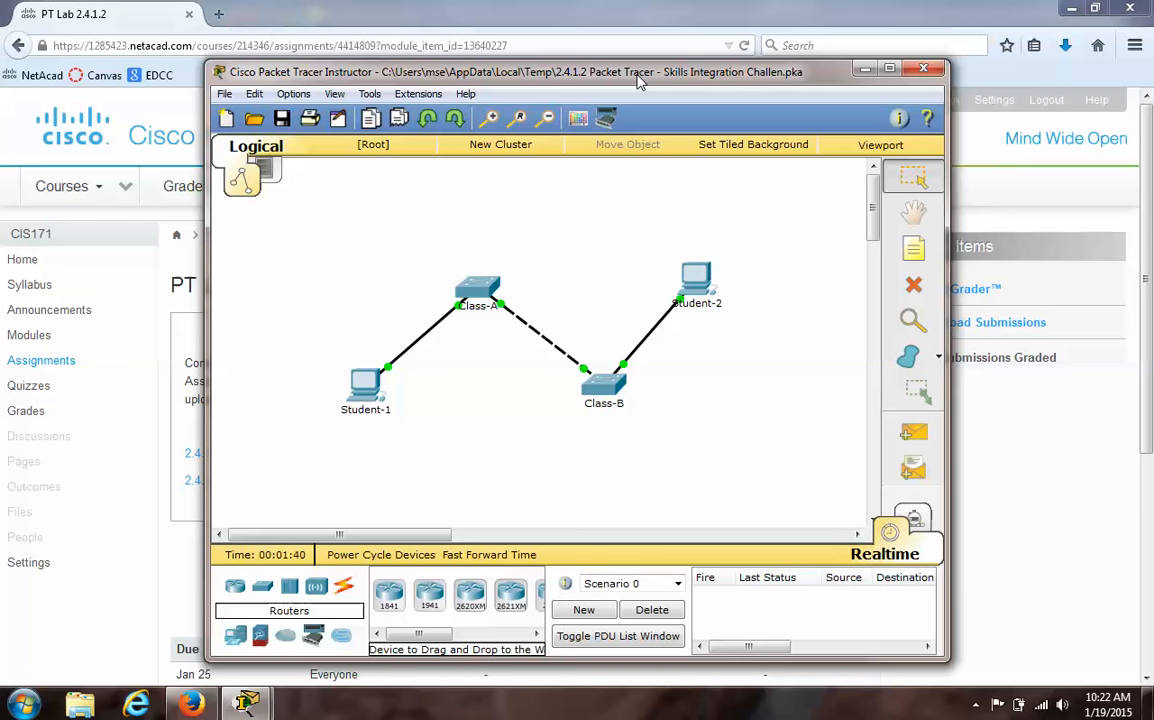
# - Arrange the activity instructions and the network topology side by side, with all four devices in view
pyautogui.moveTo(638, 80); pyautogui.dragTo(1149, 63)
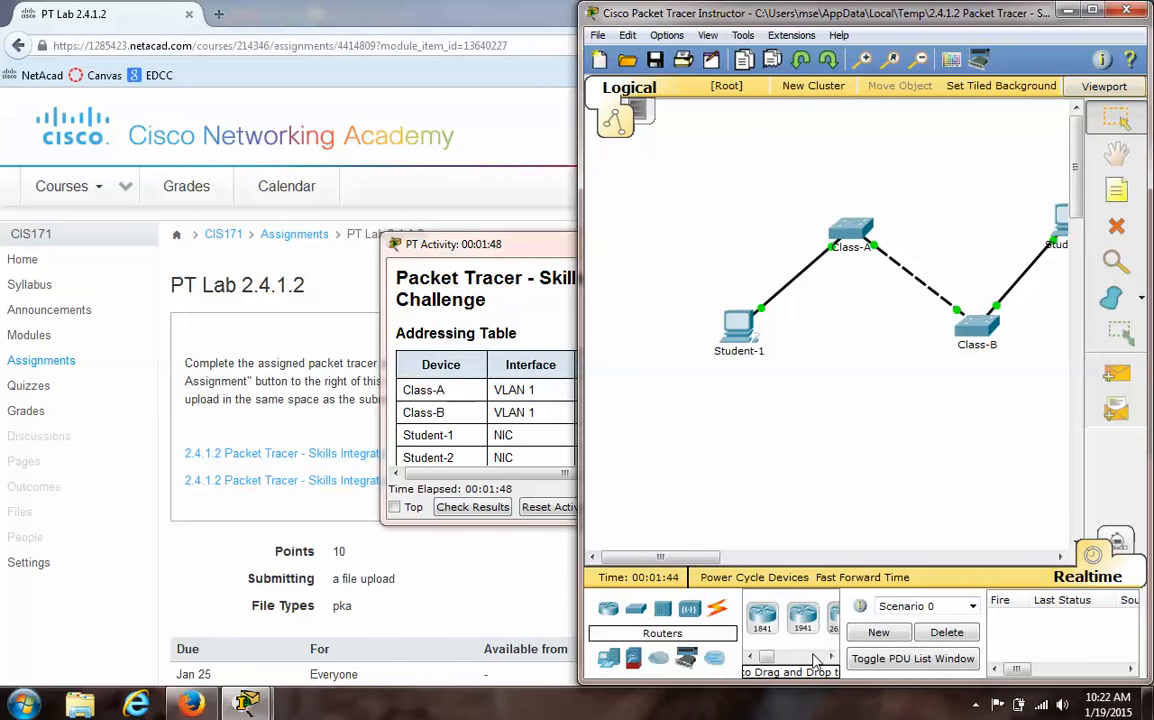
pyautogui.moveTo(697, 558); pyautogui.dragTo(717, 568)
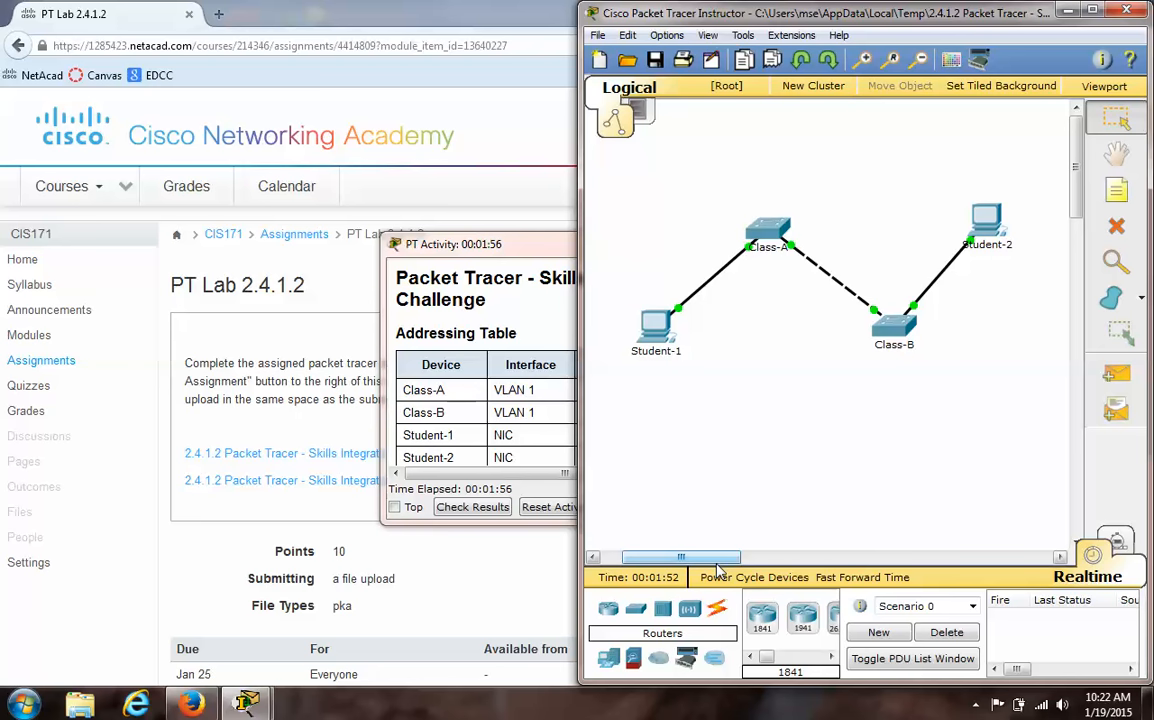
pyautogui.click(480, 251)
pyautogui.moveTo(480, 251); pyautogui.dragTo(2, 133)
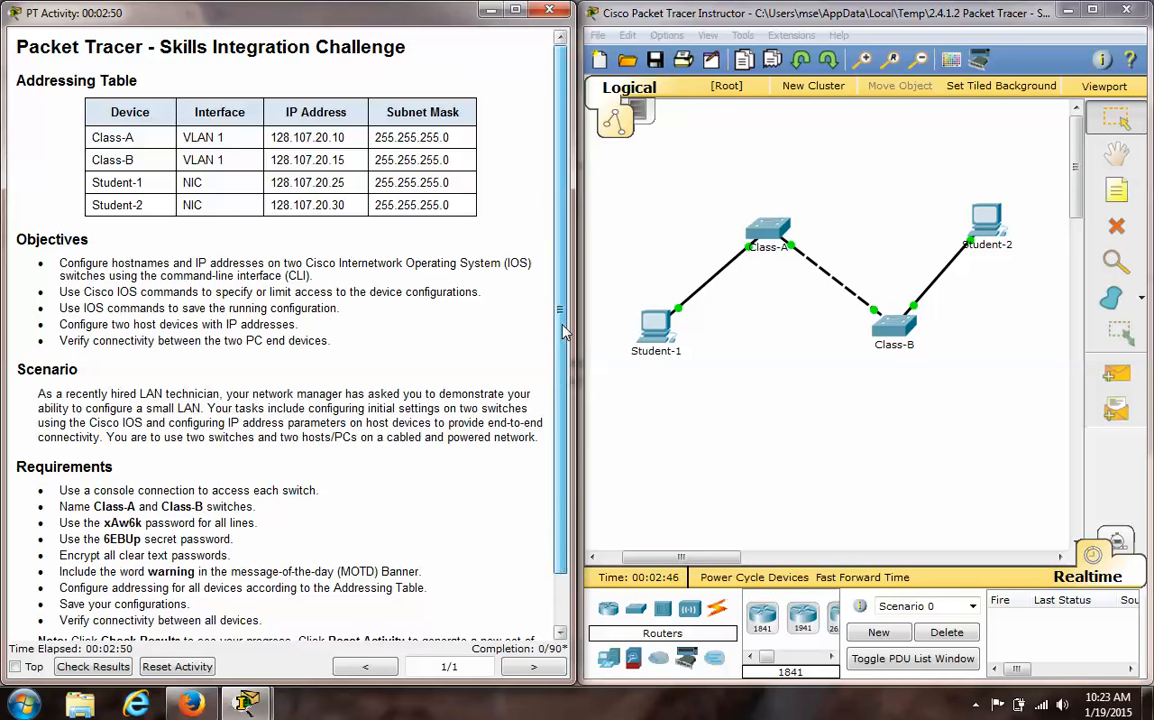
# - Try to access the connection cables in the activity's topology
pyautogui.scroll(-2, 560, 420)
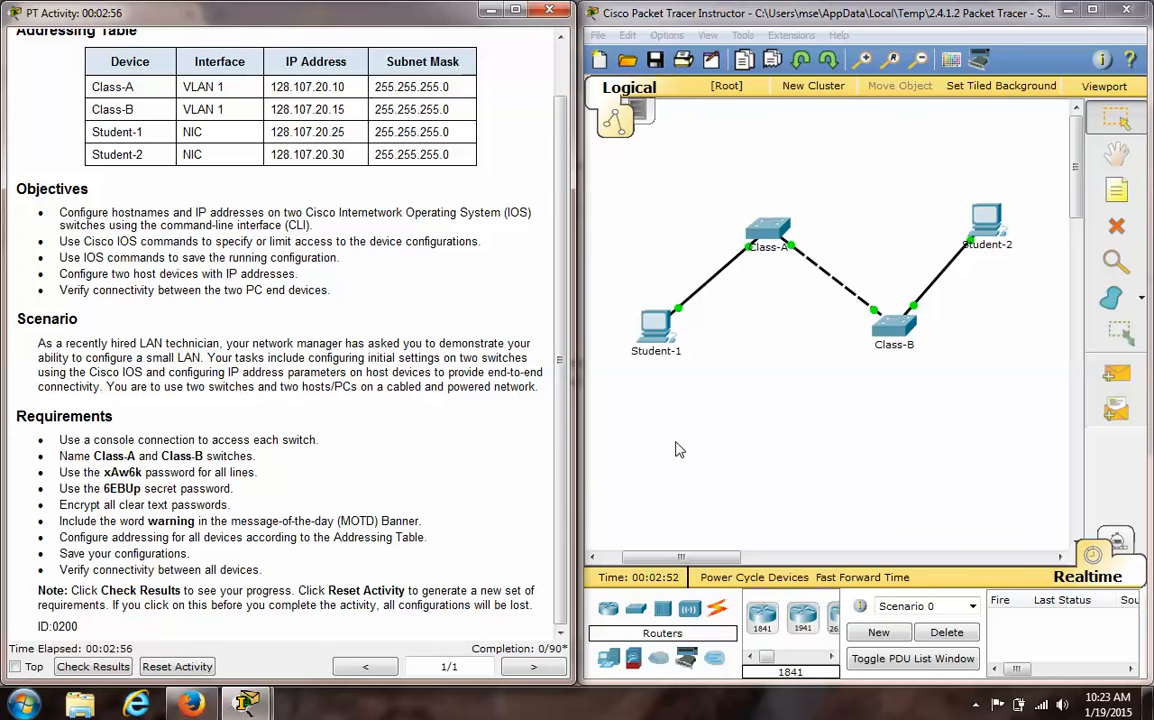
pyautogui.click(719, 611)
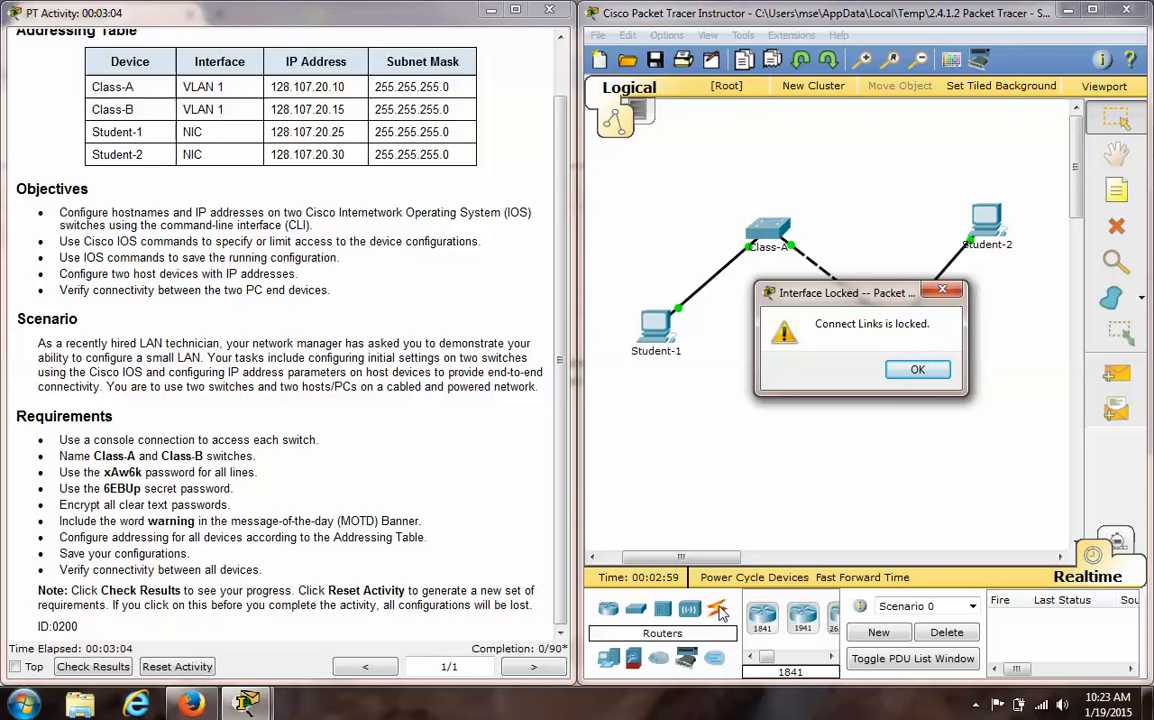
pyautogui.click(917, 370)
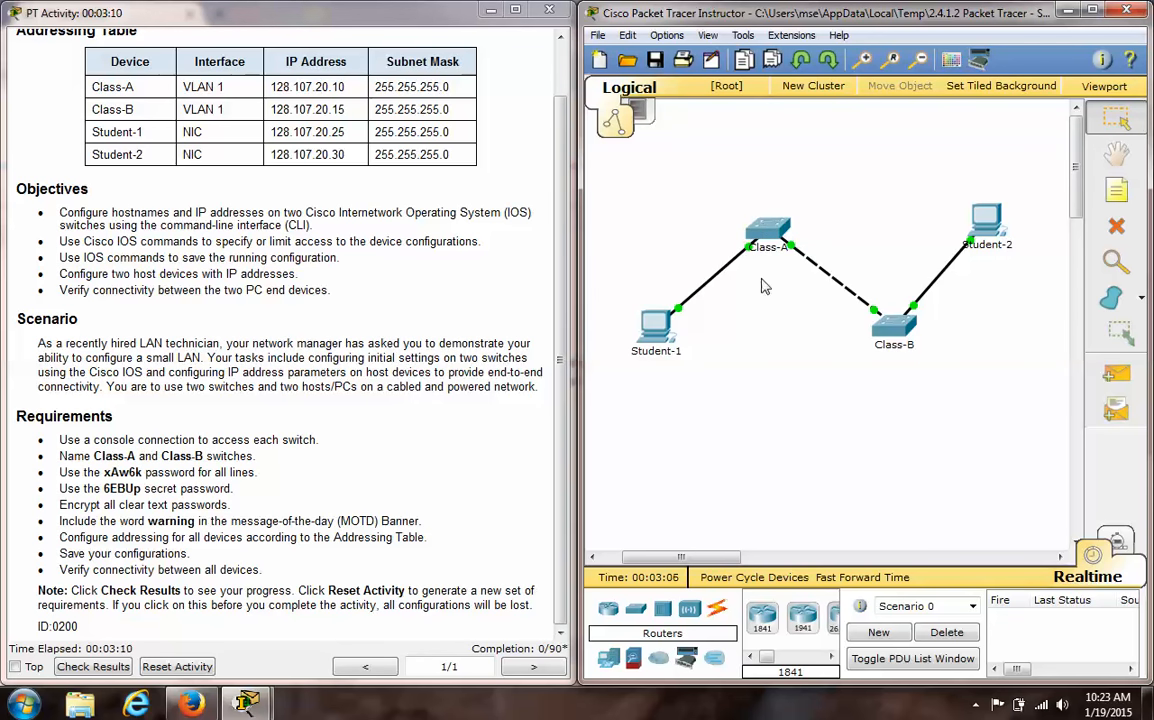
# - Launch a separate Cisco Packet Tracer Instructor instance and place a PC and a switch in its empty workspace
pyautogui.press('super')
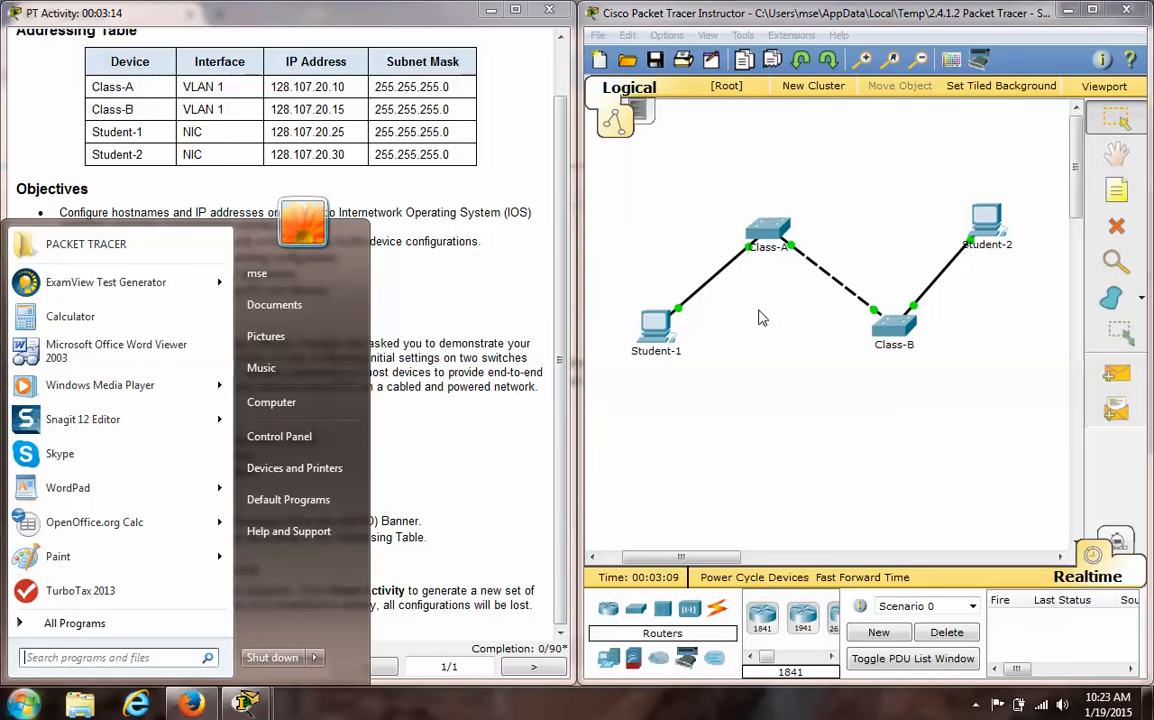
pyautogui.write('packet')
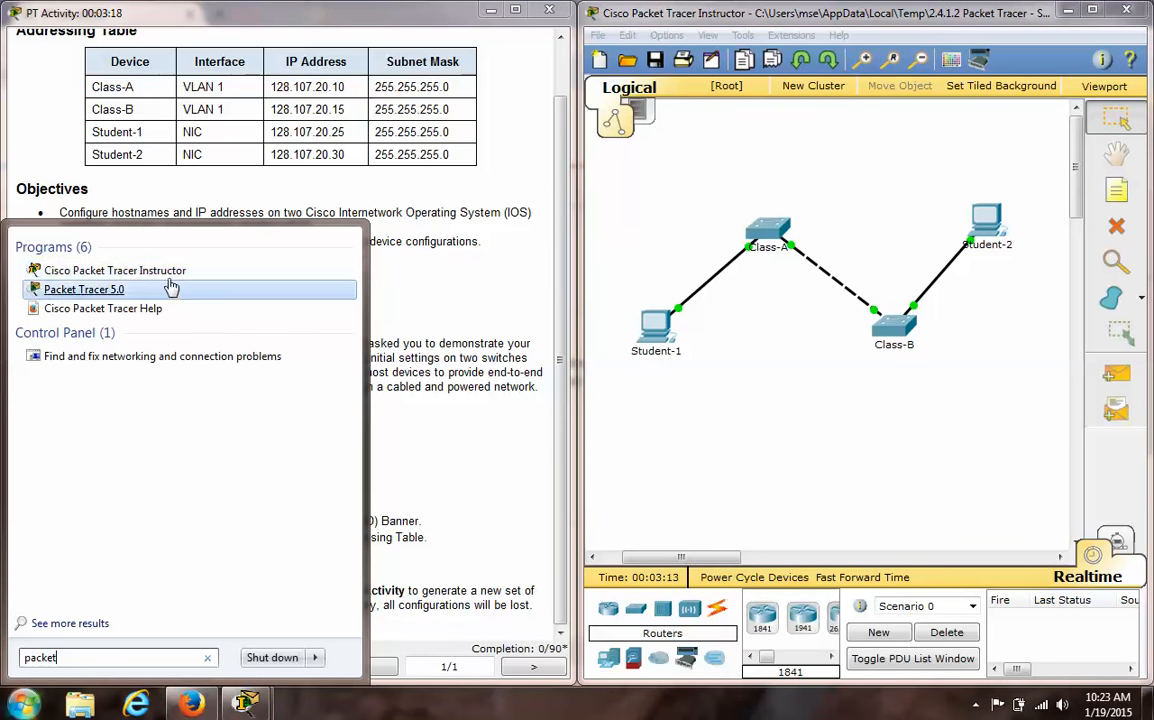
pyautogui.click(165, 274)
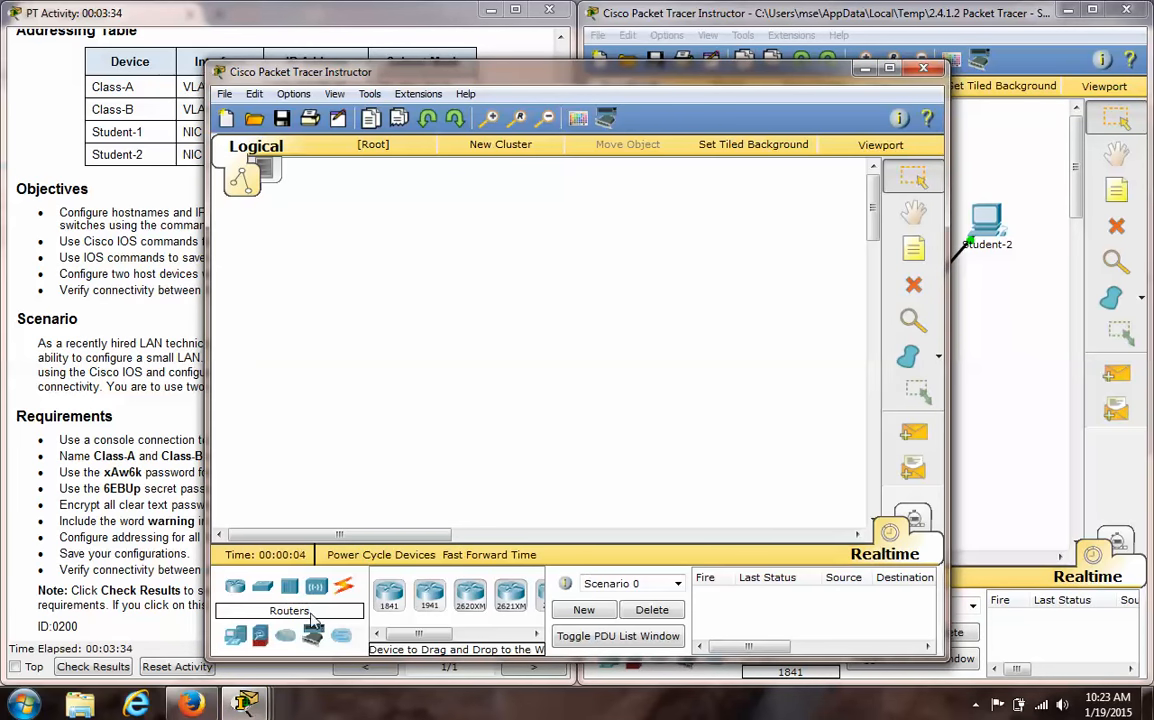
pyautogui.moveTo(240, 648); pyautogui.dragTo(396, 437)
pyautogui.moveTo(262, 586); pyautogui.dragTo(512, 350)
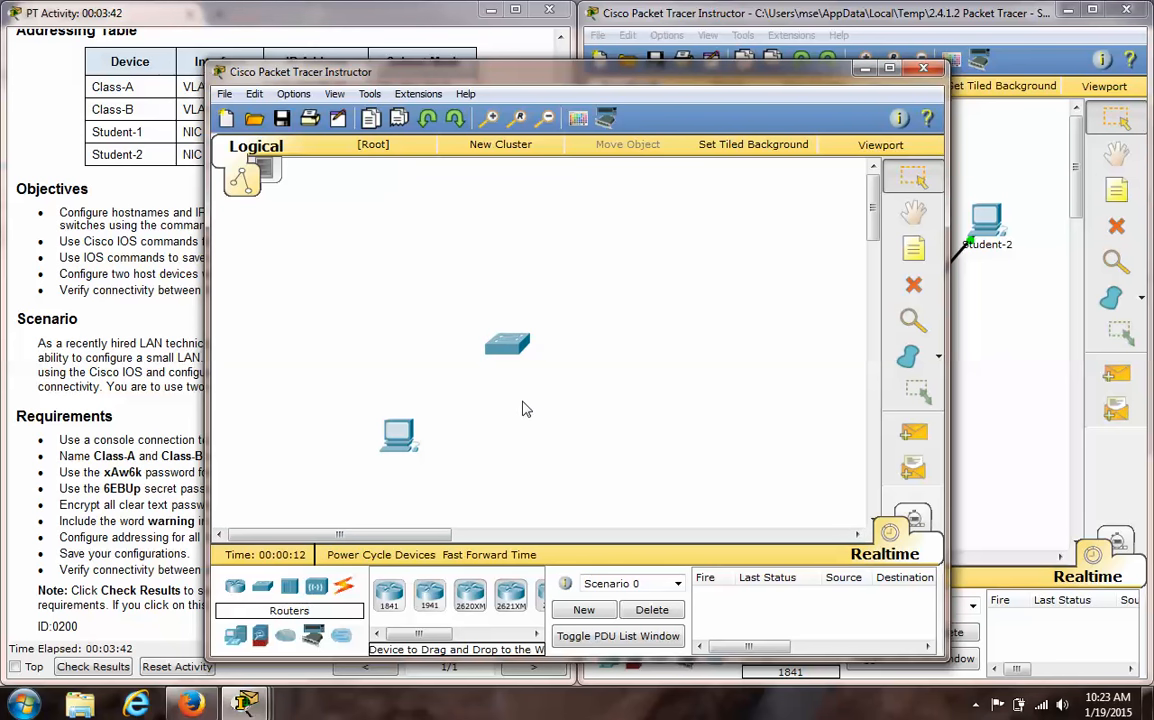
# - Connect the PC's RS 232 port to the switch's Console port with a console cable
pyautogui.click(345, 587)
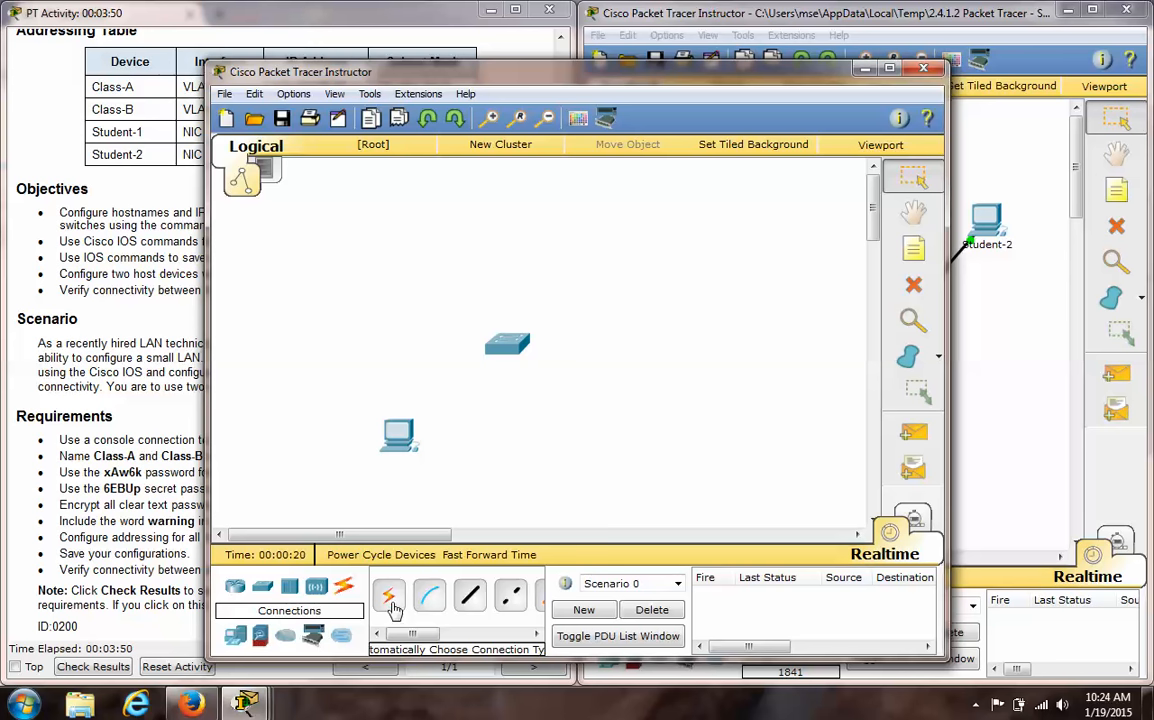
pyautogui.click(428, 597)
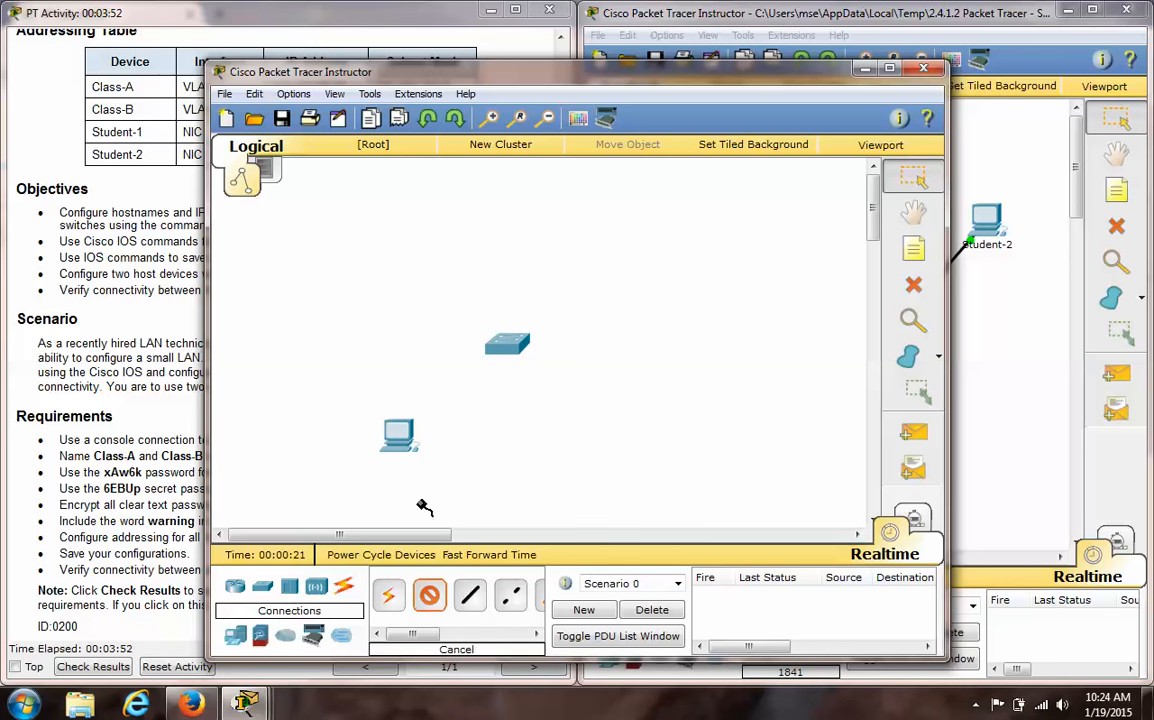
pyautogui.click(405, 434)
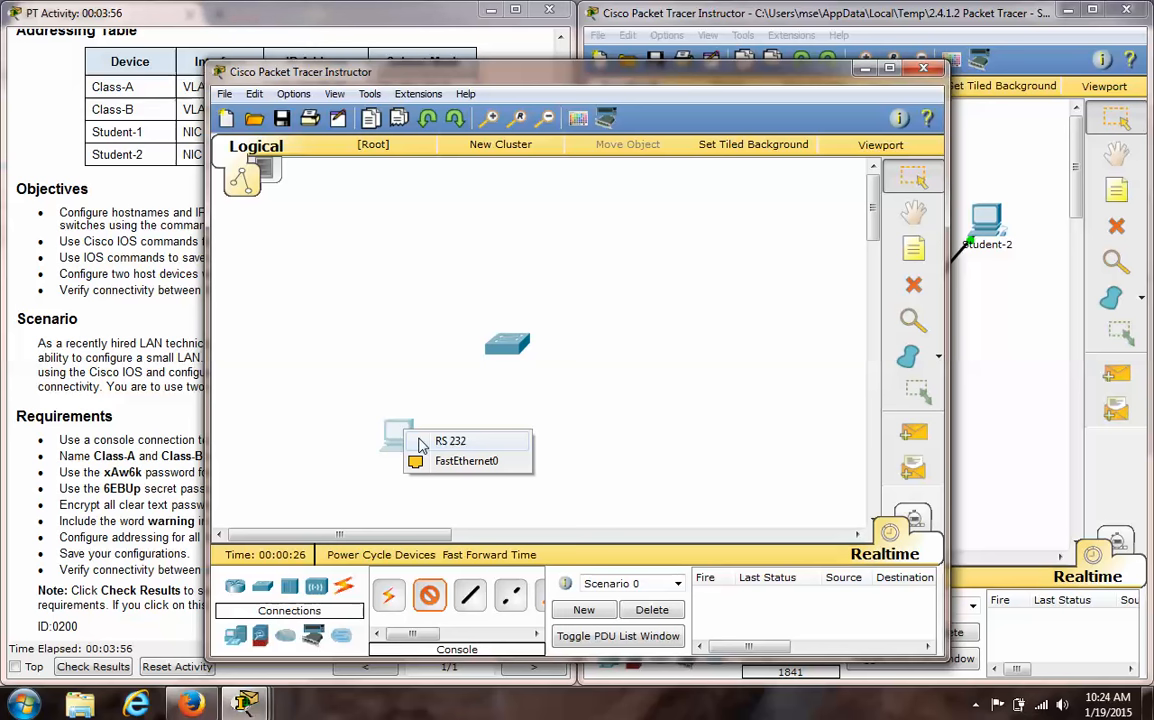
pyautogui.click(421, 443)
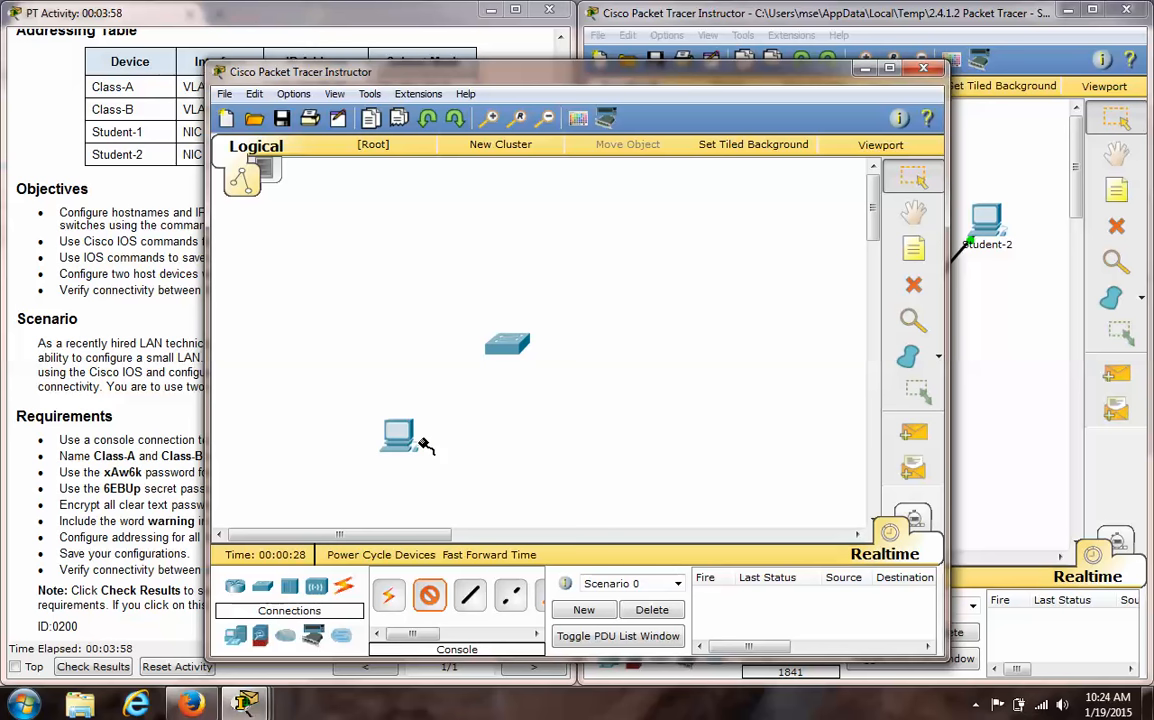
pyautogui.click(497, 348)
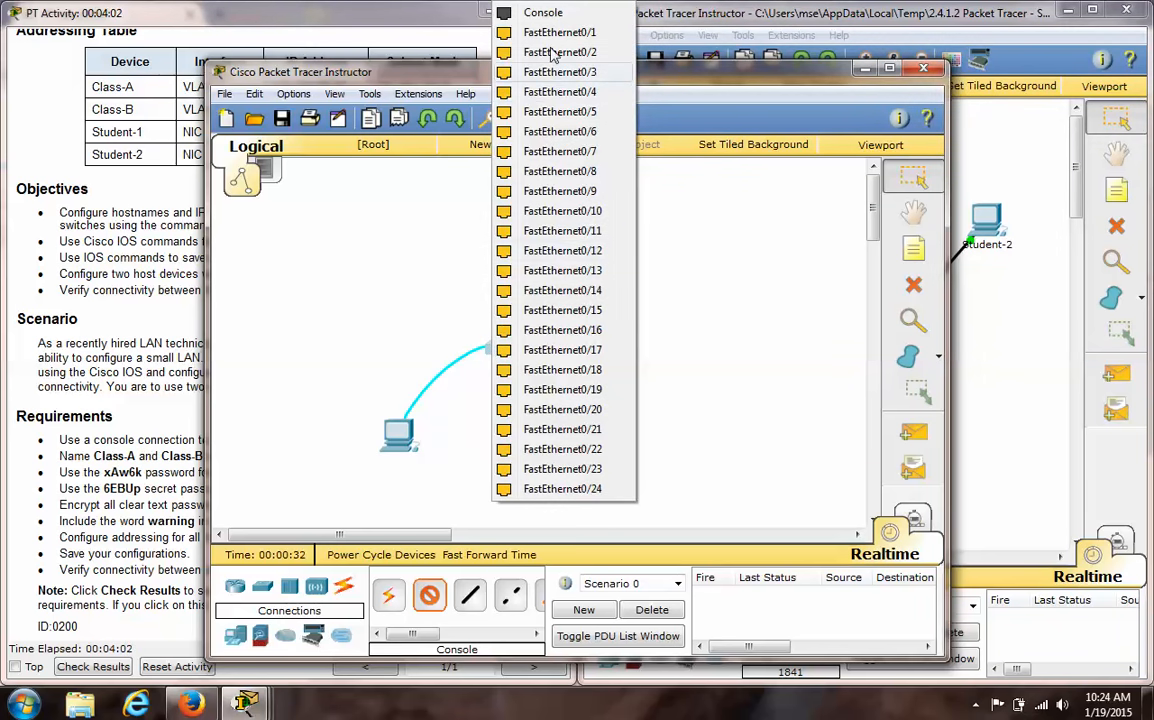
pyautogui.click(551, 14)
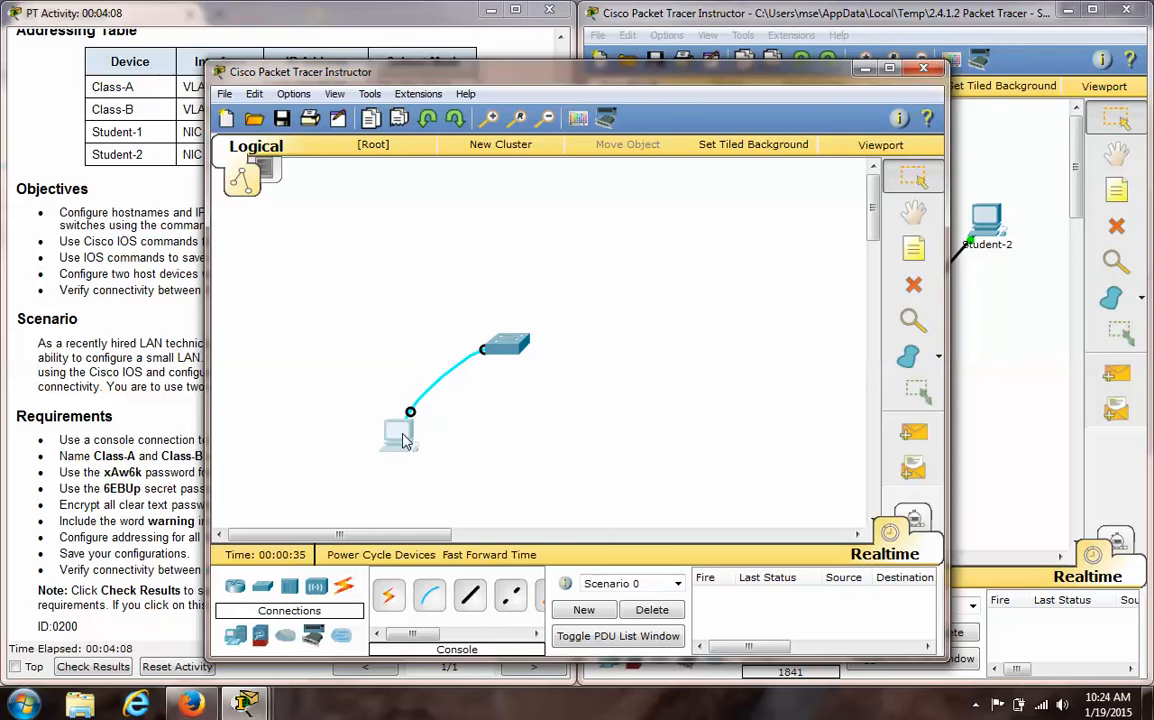
# - Start a terminal session from the PC with the default port settings and enter privileged mode with enable
pyautogui.click(398, 432)
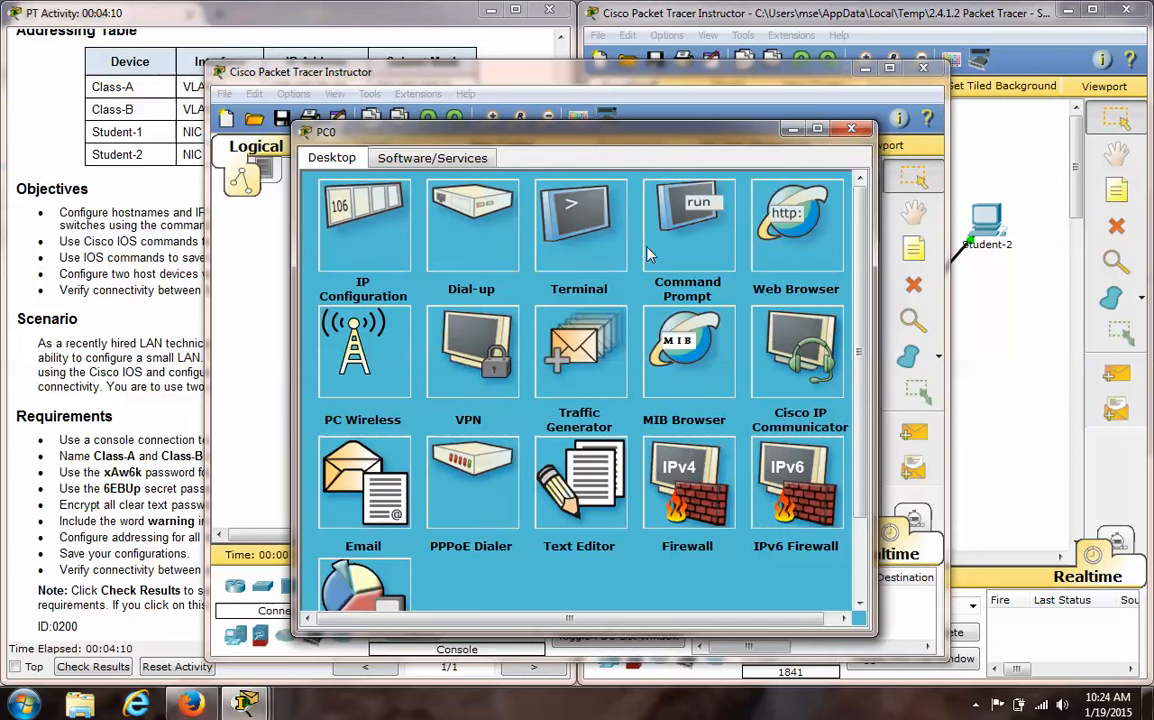
pyautogui.click(573, 234)
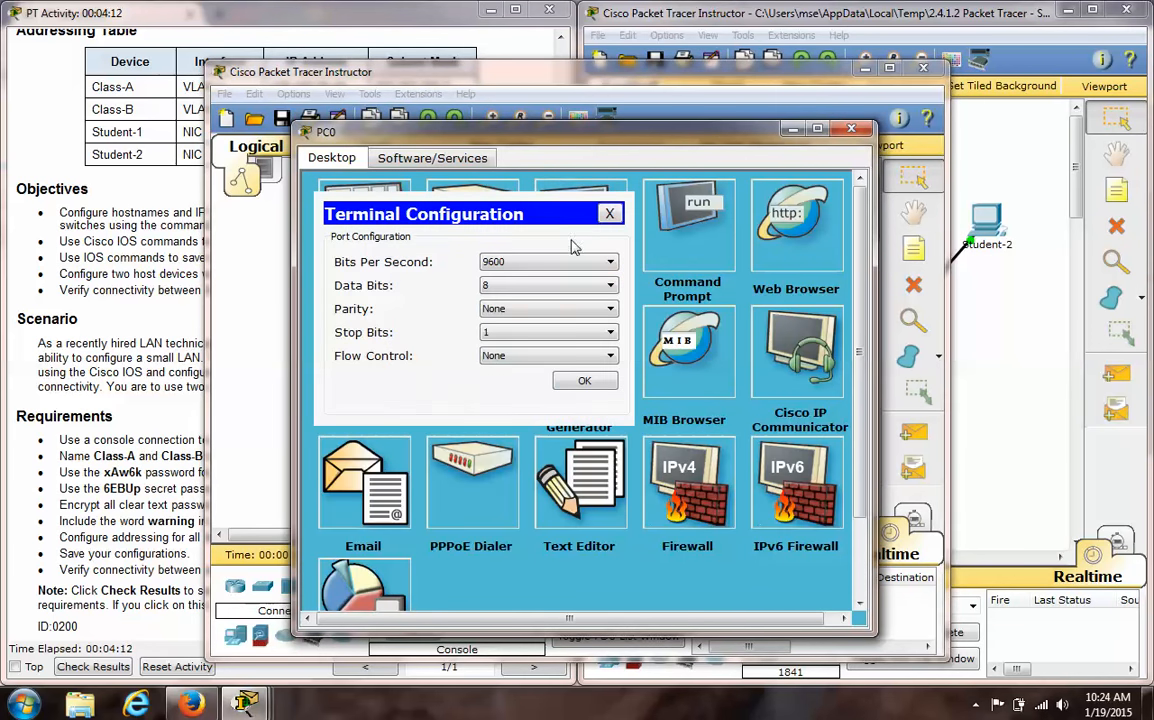
pyautogui.click(580, 382)
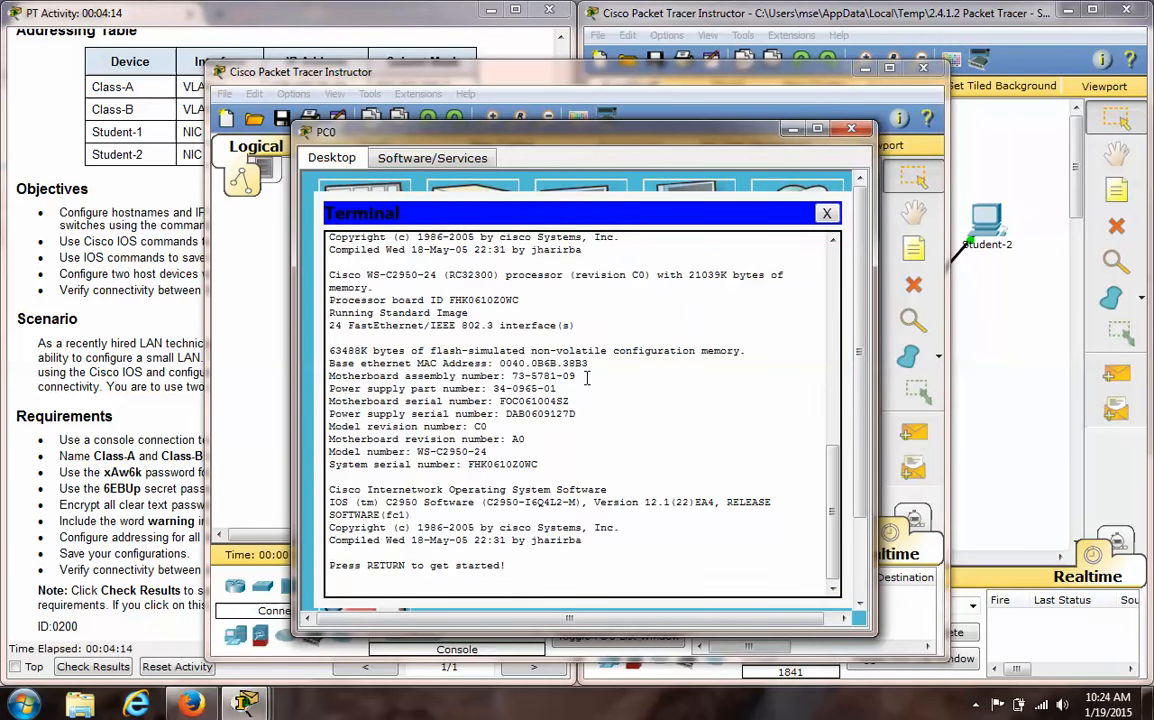
pyautogui.press('Return')
pyautogui.write('enable')
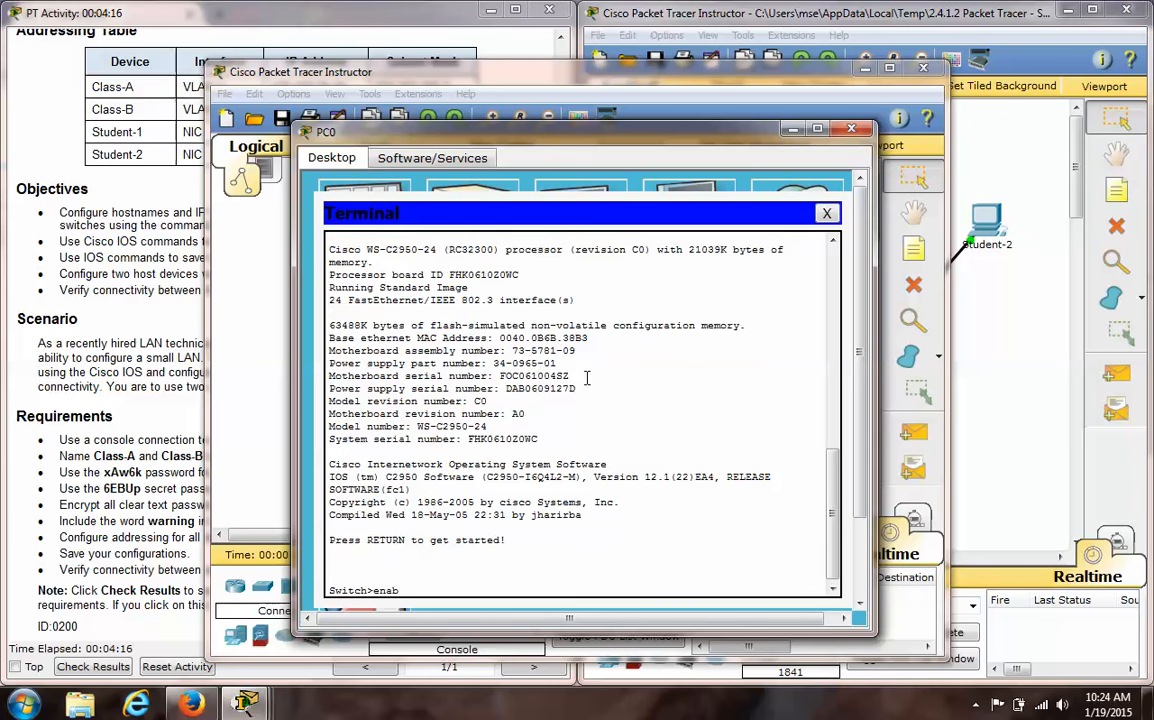
pyautogui.press('Return')
# - Display the switch's running configuration with show run and page through the listing
pyautogui.write('show run')
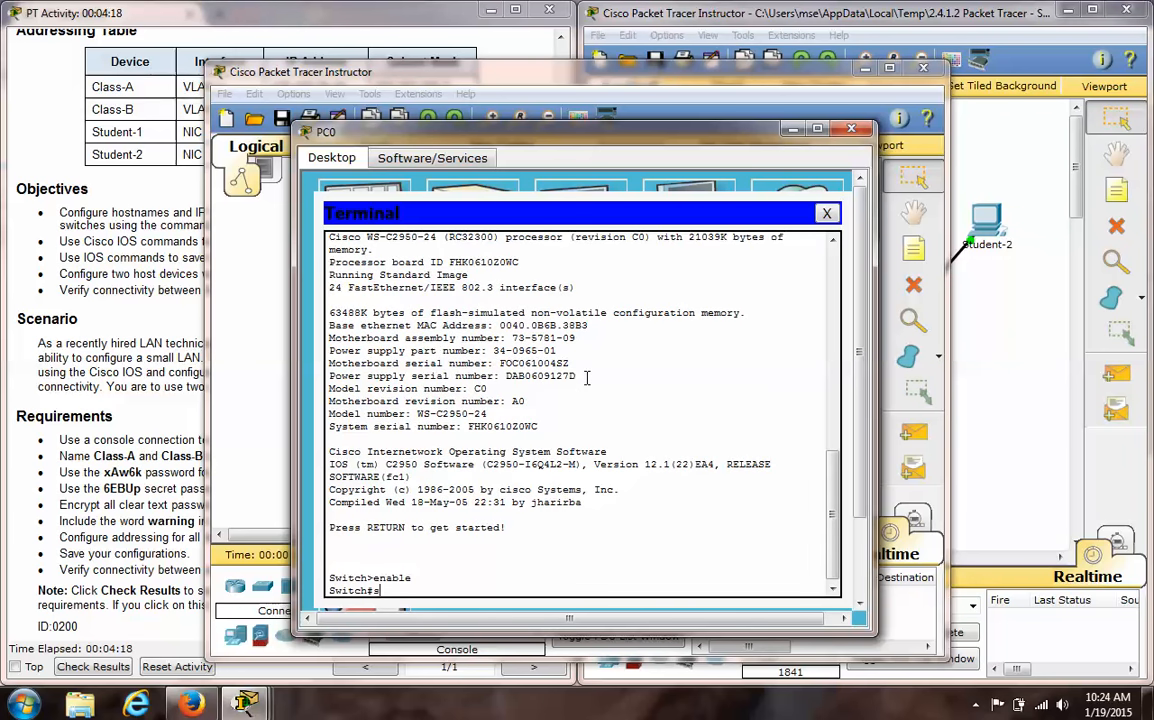
pyautogui.press('Return')
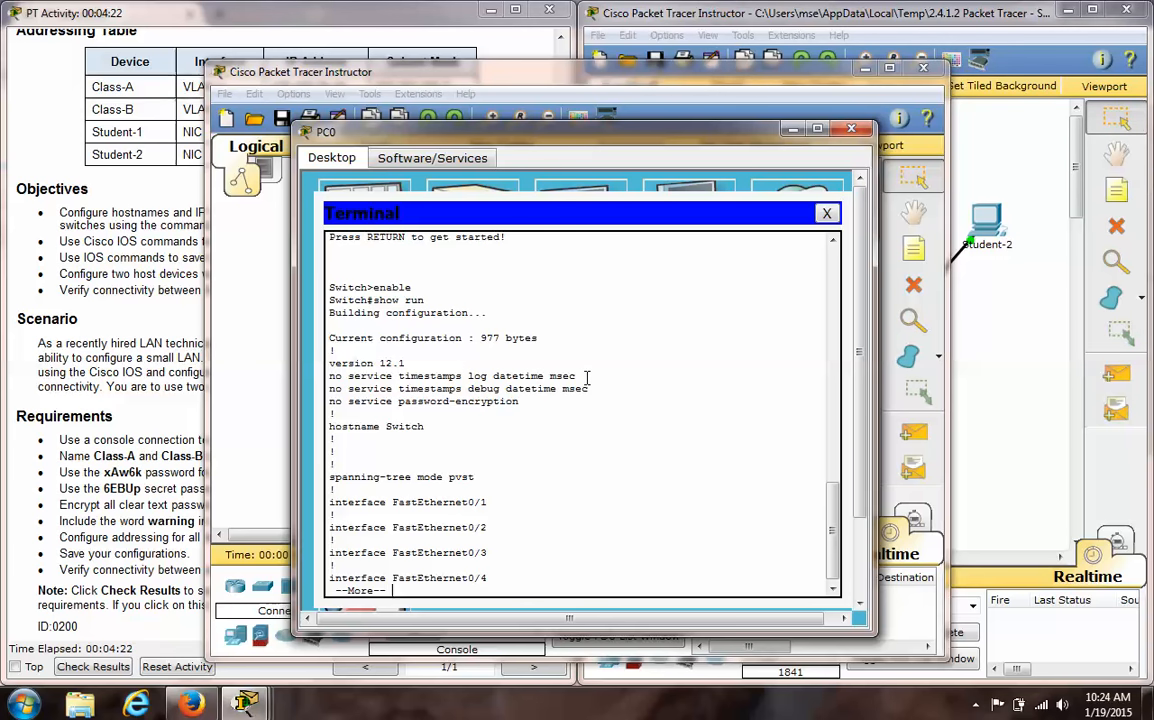
pyautogui.press('space')
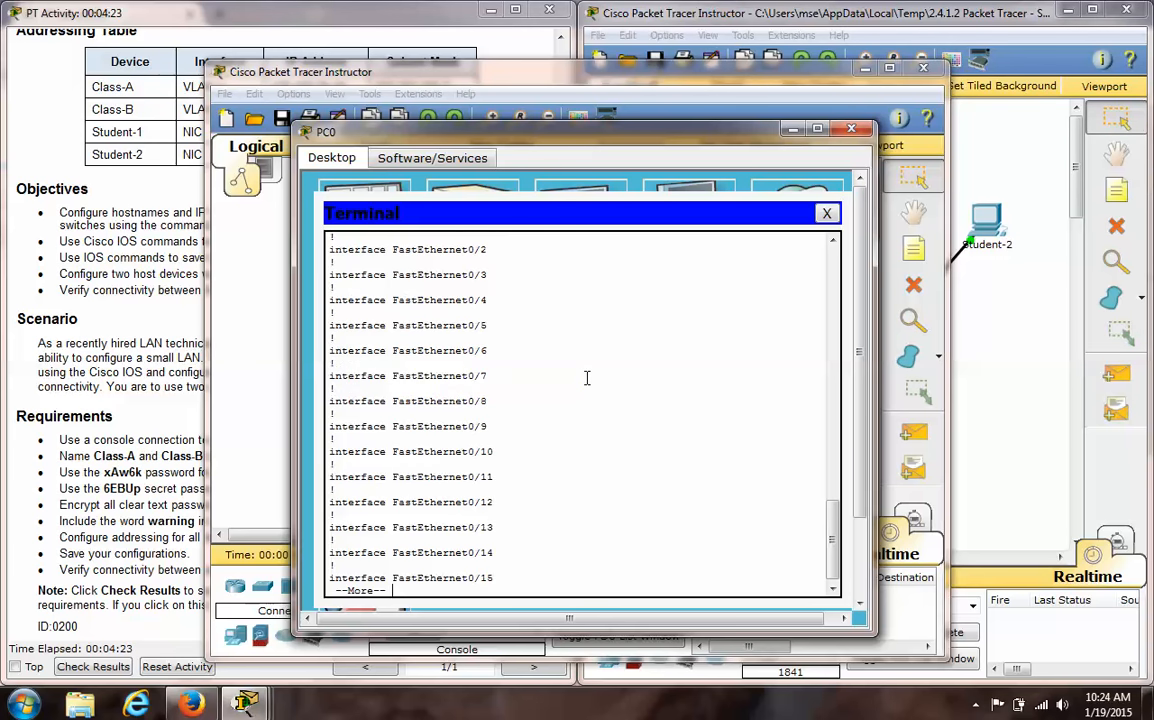
# - Close the PC's terminal session and exit the practice network without saving it
pyautogui.click(826, 213)
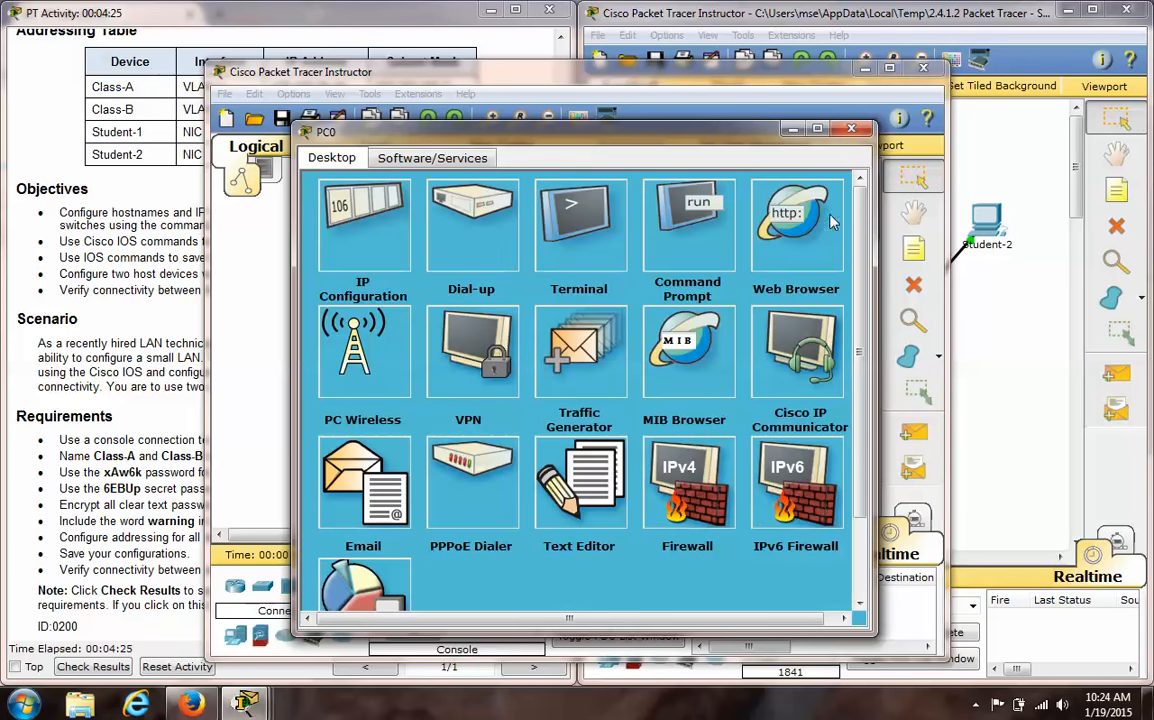
pyautogui.click(851, 128)
pyautogui.click(924, 69)
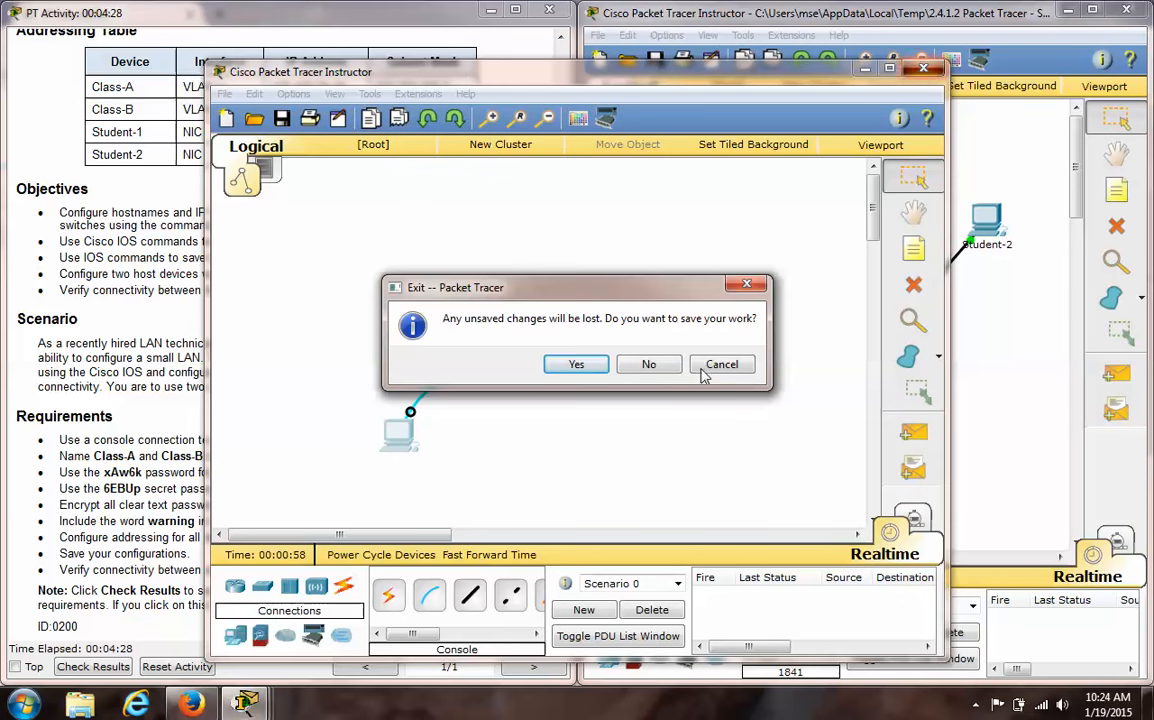
pyautogui.click(652, 365)
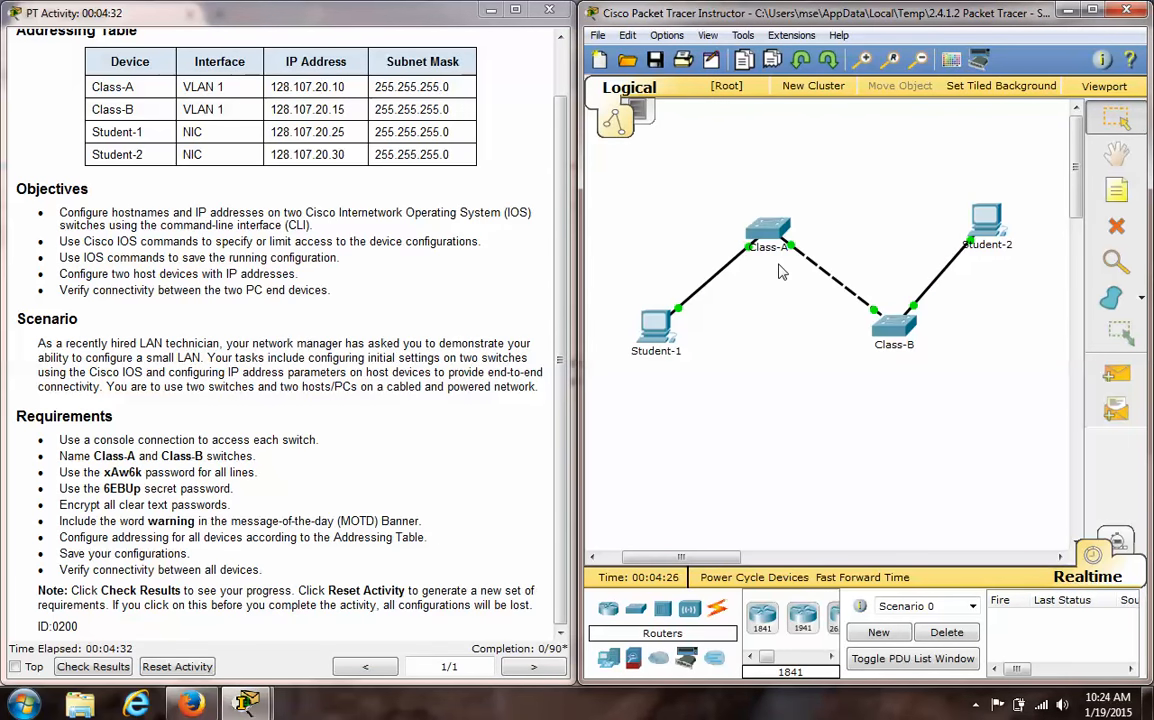
# - Open the Class-A switch's command line interface beside the instructions and enter privileged mode with enable
pyautogui.click(768, 233)
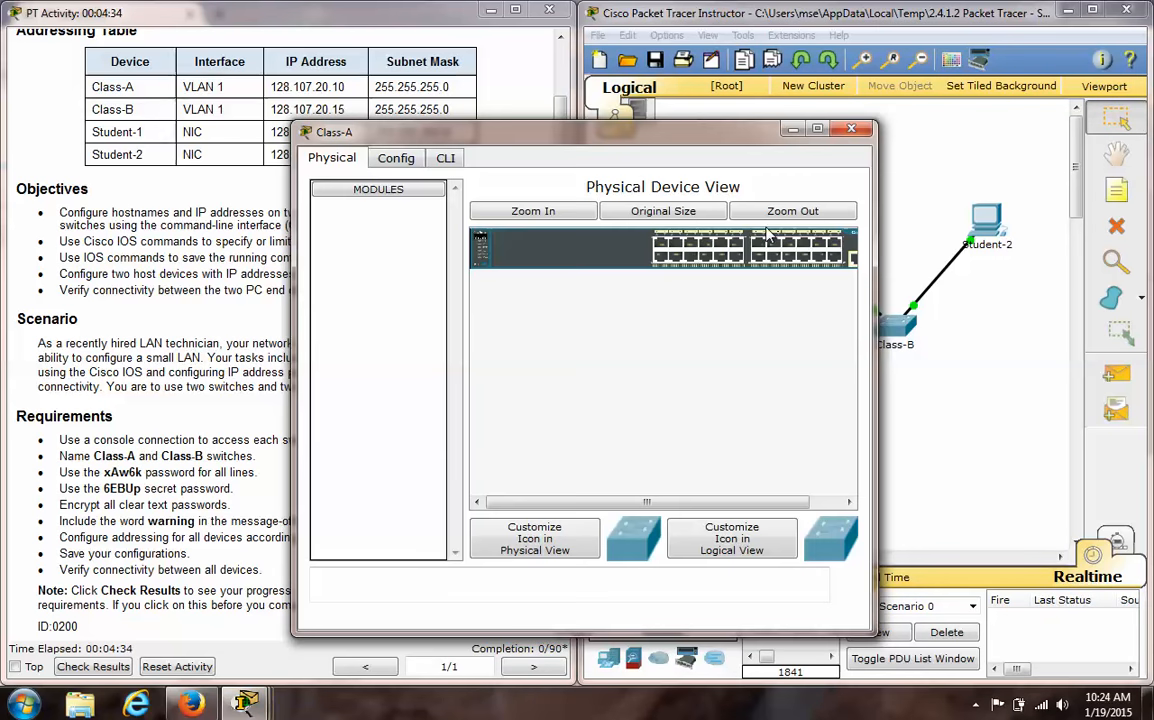
pyautogui.moveTo(625, 131); pyautogui.dragTo(826, 103)
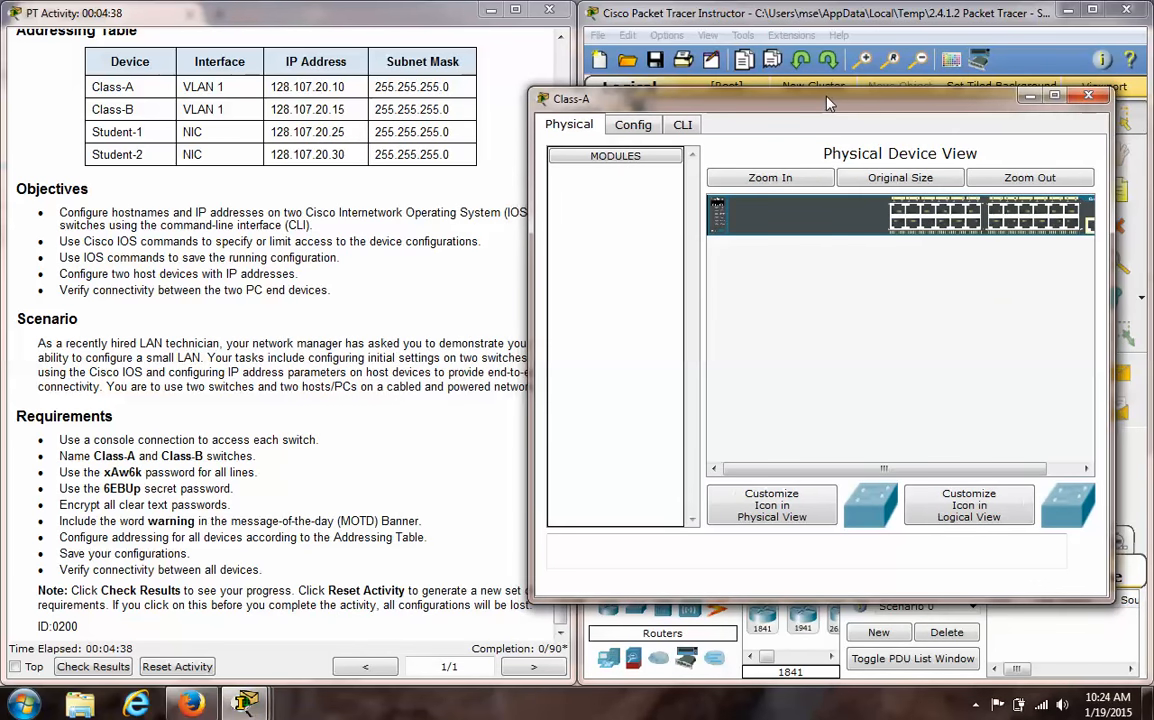
pyautogui.moveTo(826, 103); pyautogui.dragTo(868, 101)
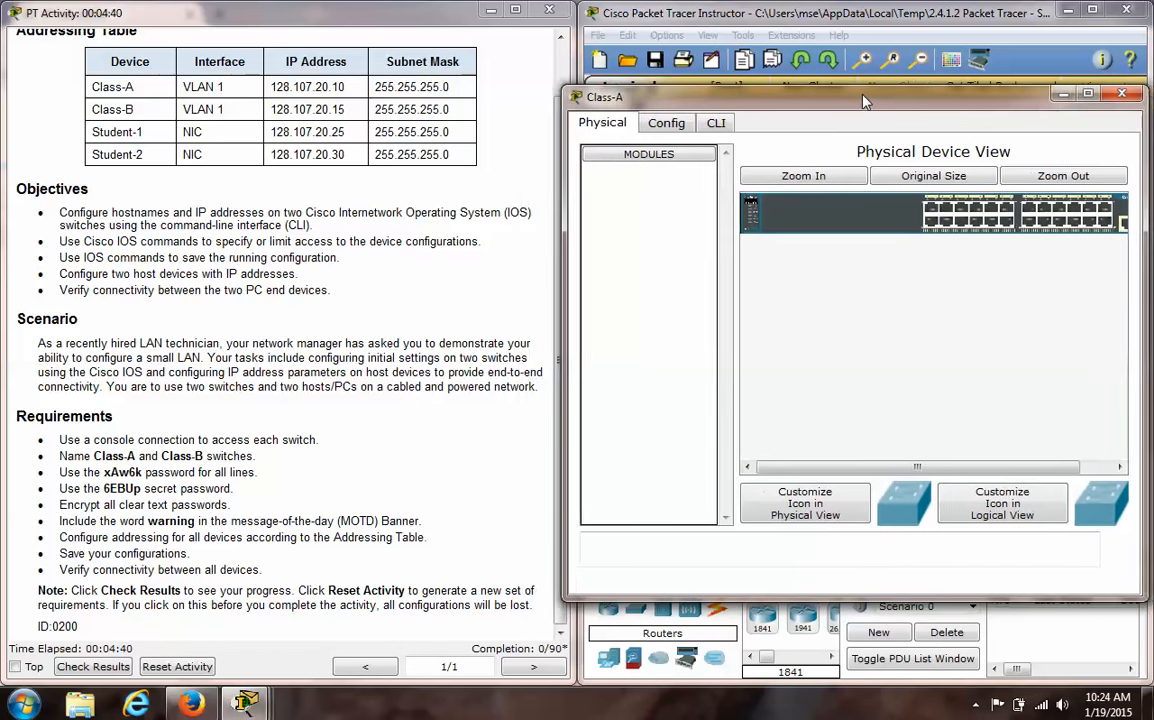
pyautogui.click(725, 124)
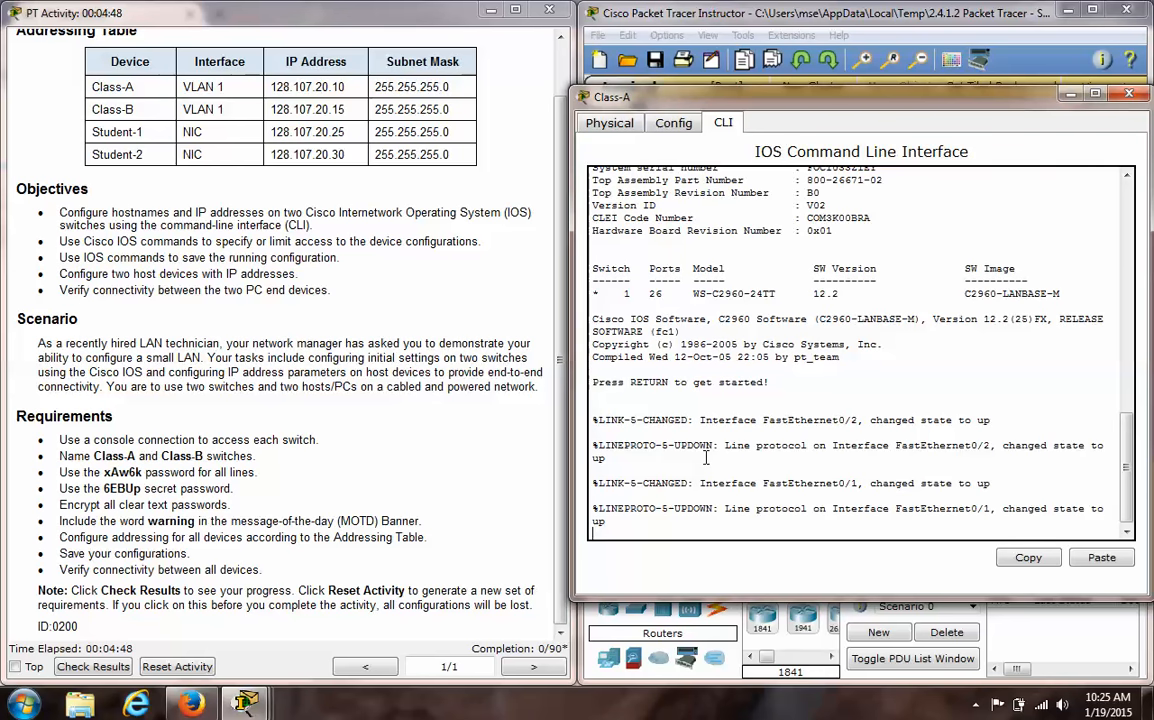
pyautogui.press('Return')
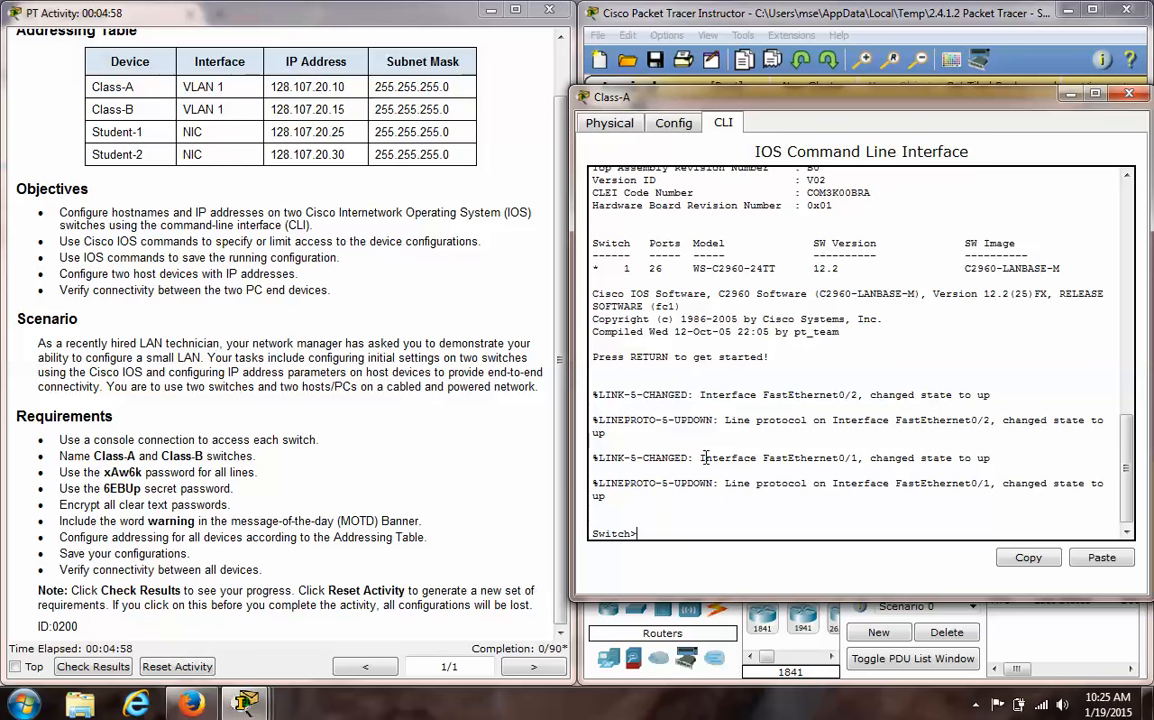
pyautogui.write('enable')
pyautogui.press('Return')
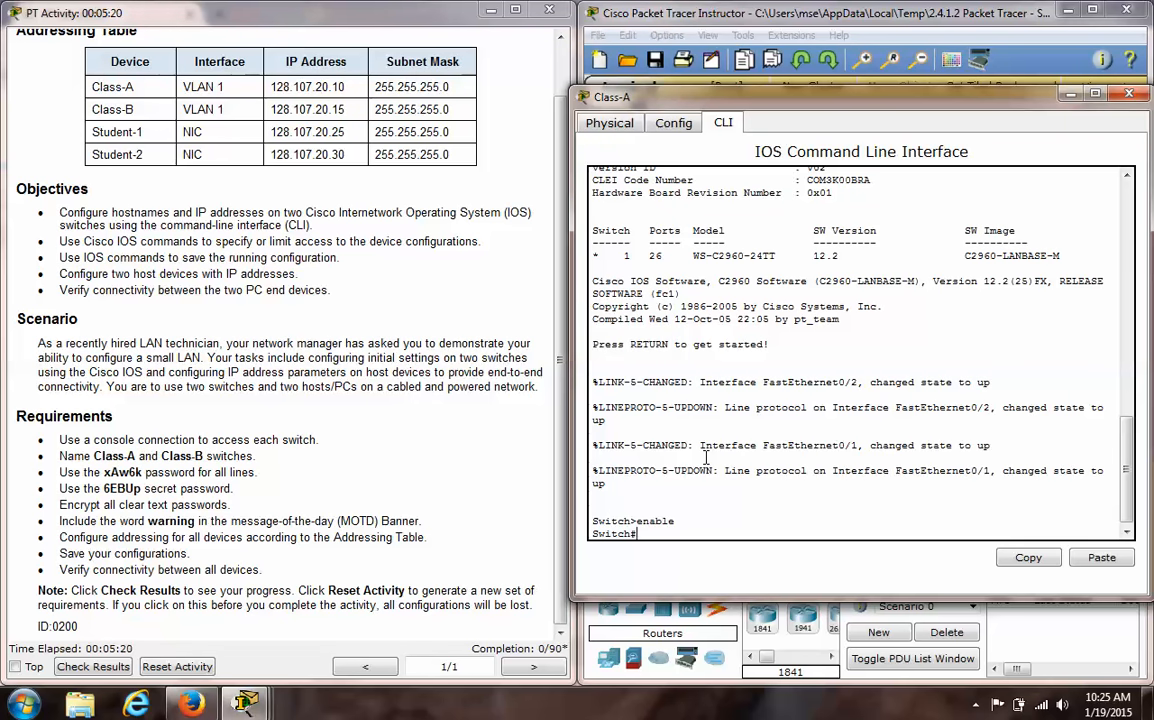
# - Display the Class-A switch's running configuration with show run, page through the interfaces and stop the listing
pyautogui.write('show ru')
pyautogui.press('Return')
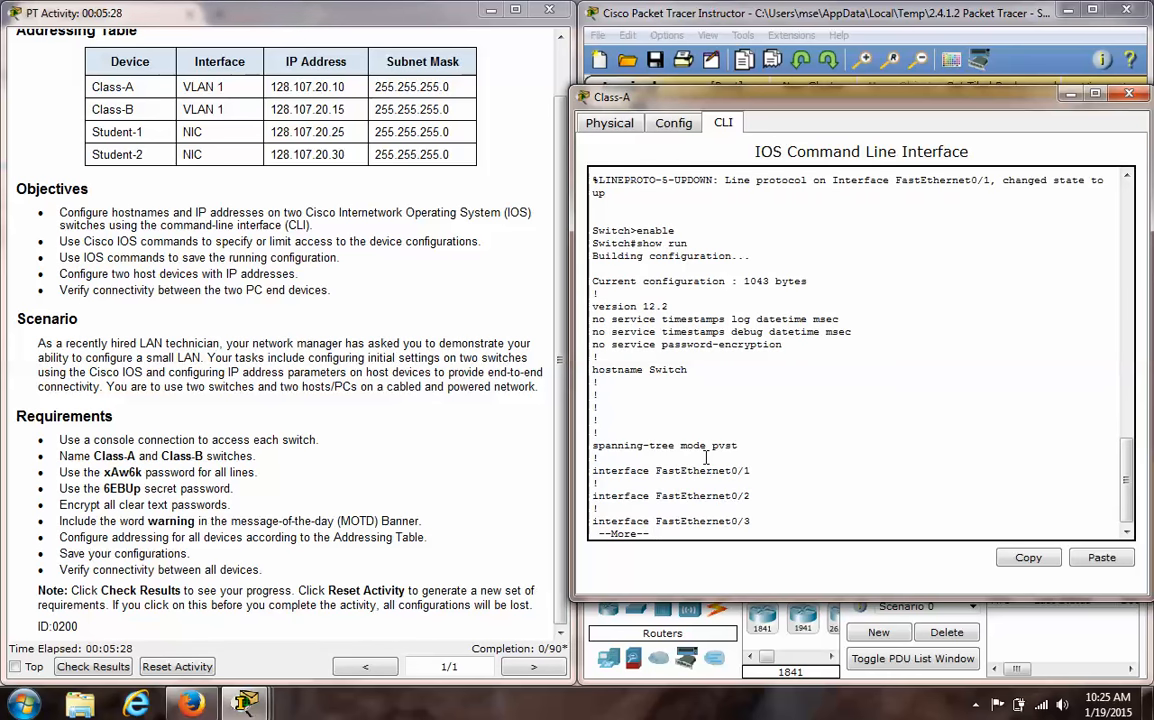
pyautogui.press('space')
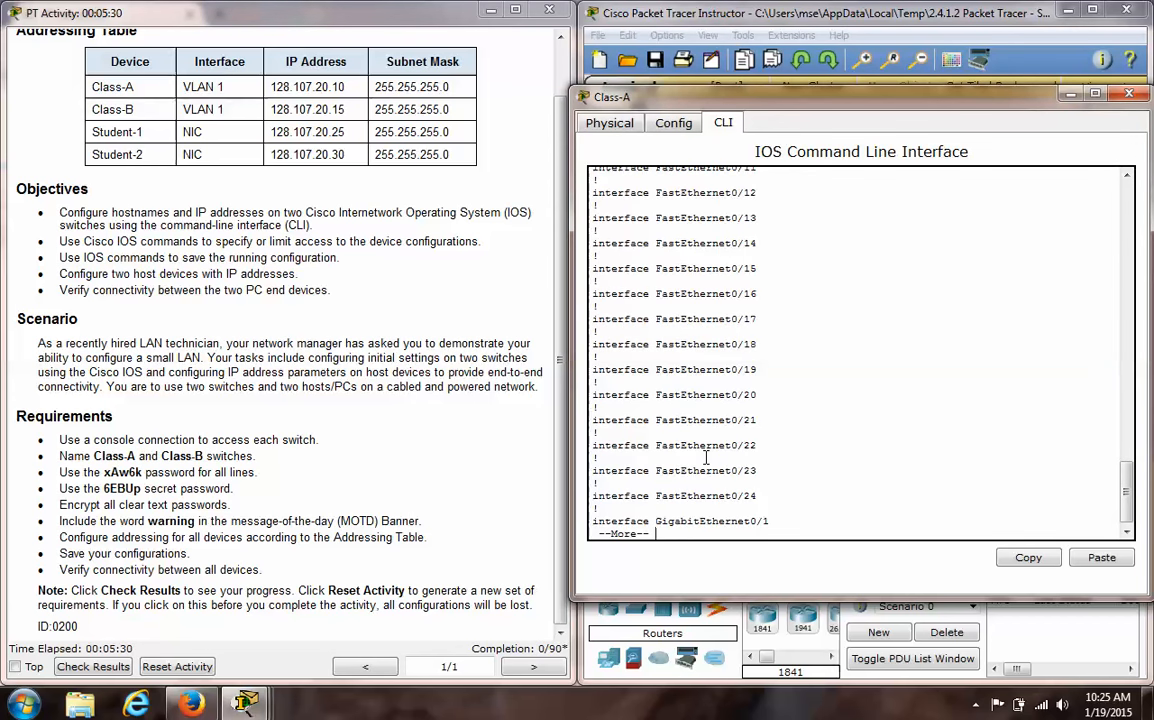
pyautogui.hotkey('ctrl', 'c')
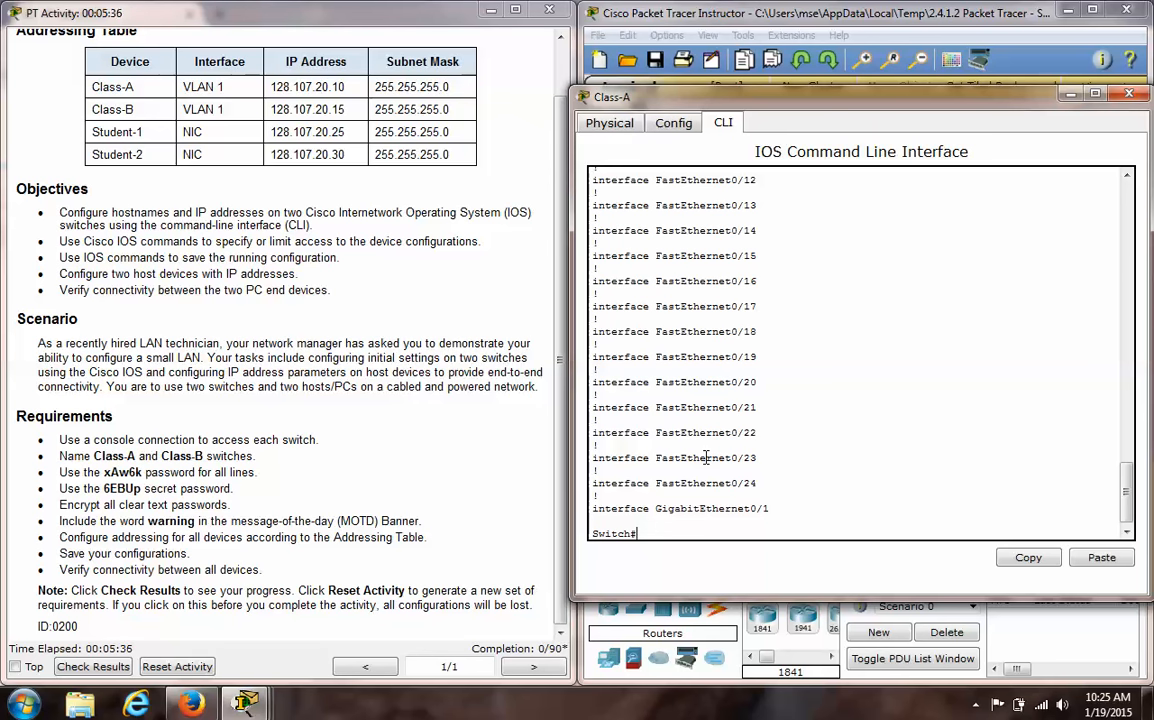
# - Enter global configuration mode with configure terminal and set the switch's hostname to Class-A
pyautogui.write('configure terminal')
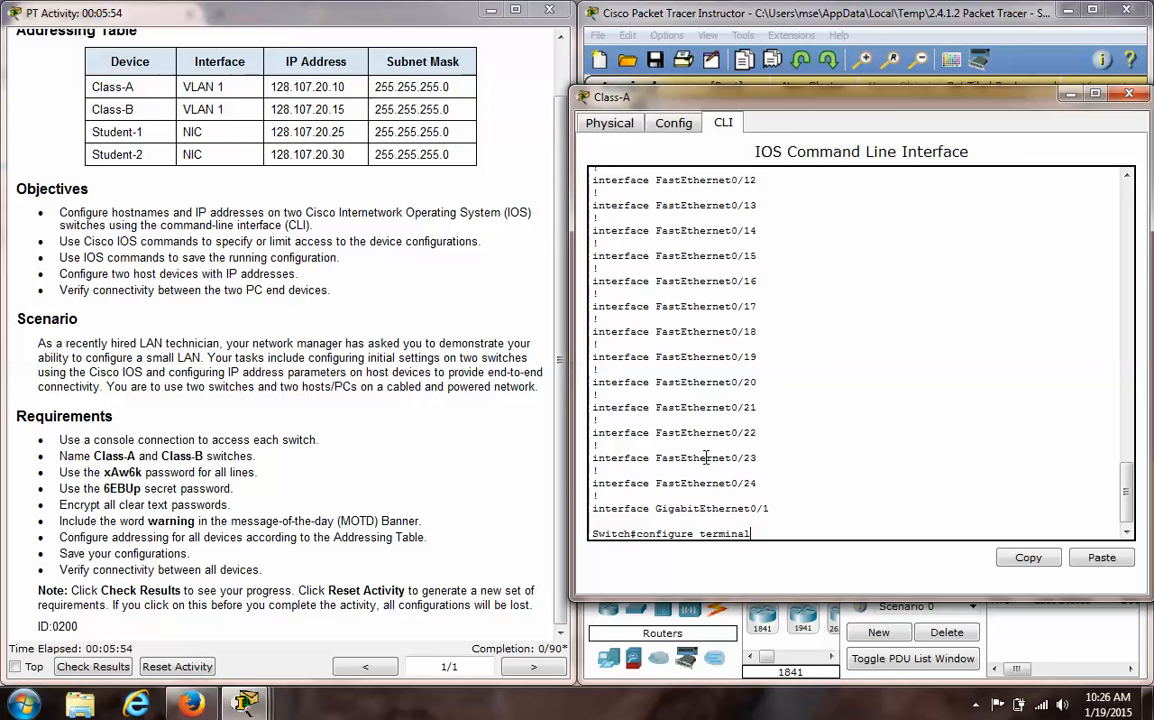
pyautogui.press('Return')
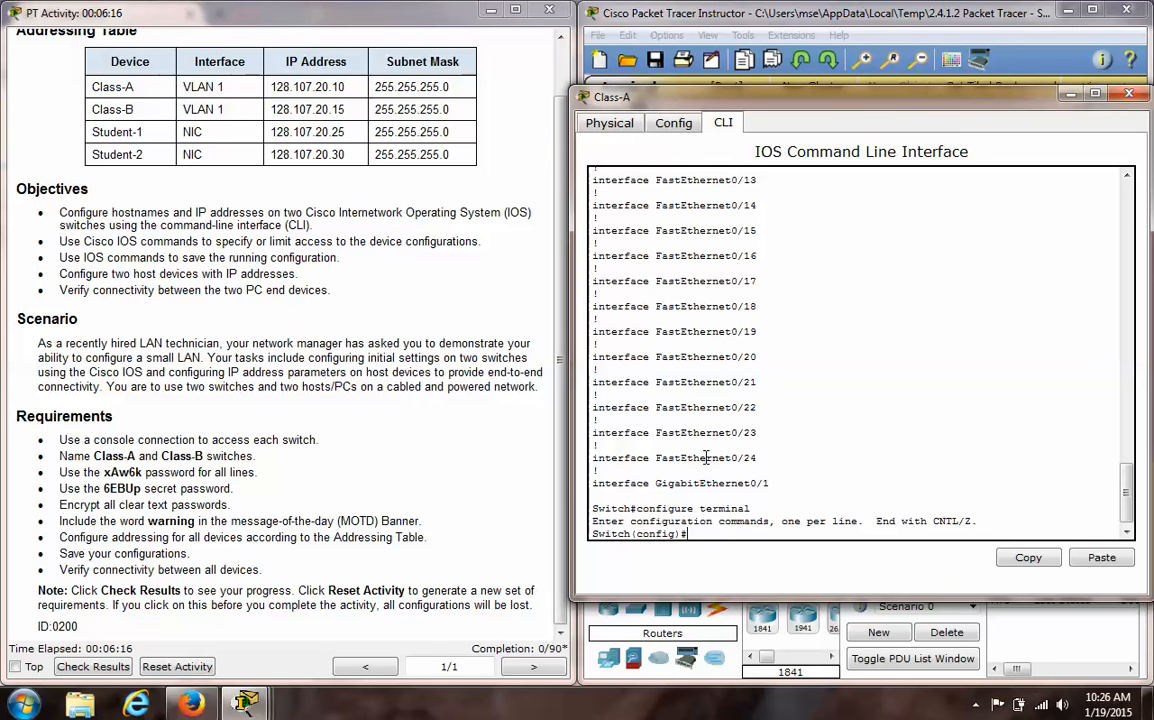
pyautogui.write('hostname Class-A')
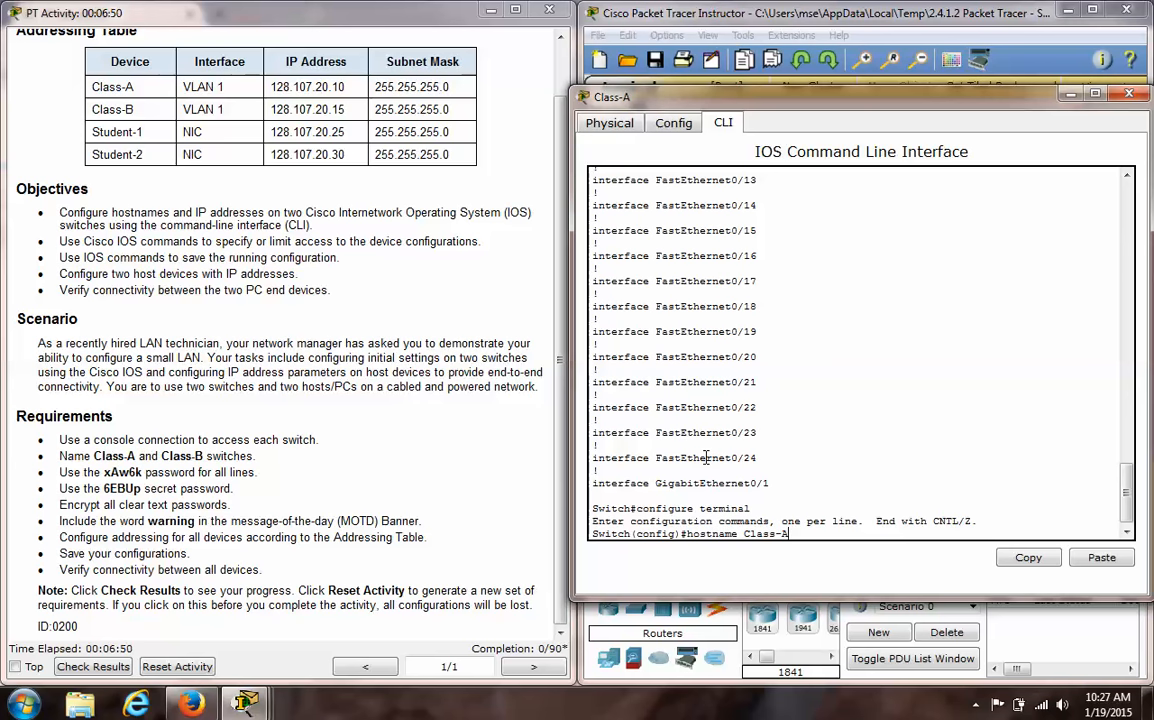
pyautogui.press('Return')
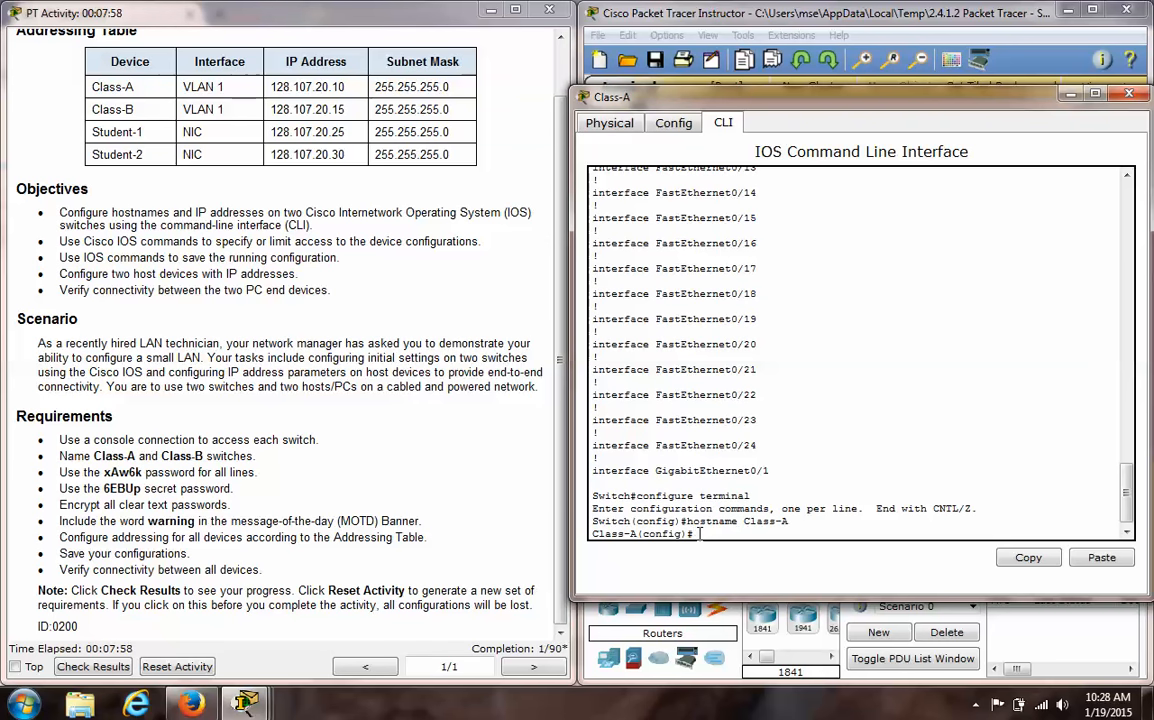
# - Enter line console 0 and set its password to the line password given in the requirements
pyautogui.write('line console 0')
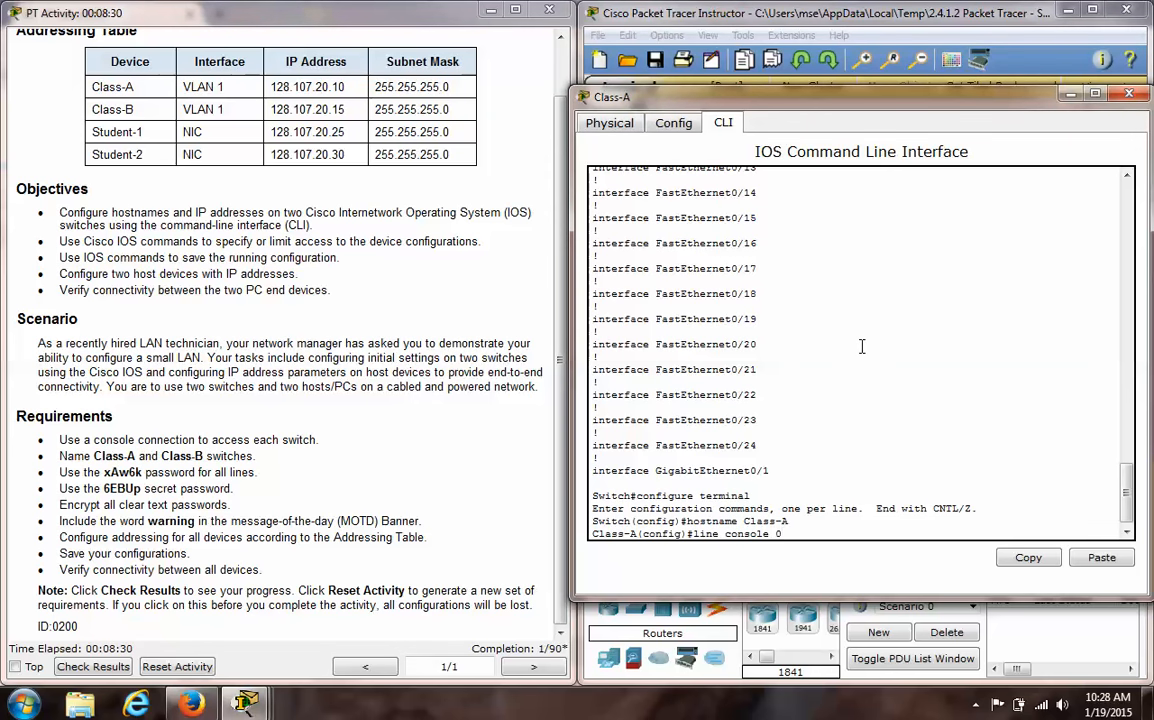
pyautogui.press('Return')
pyautogui.write('password')
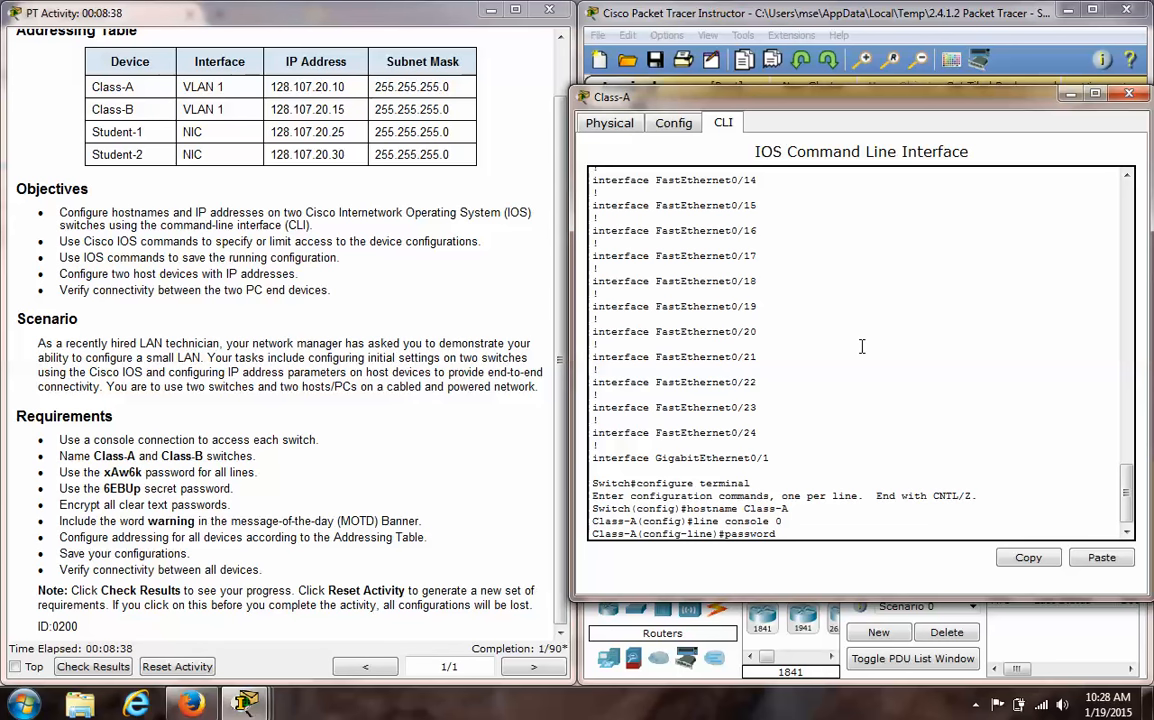
pyautogui.write('xAw6k')
pyautogui.press('Return')
# - Require login on the console line and exit back to global configuration mode
pyautogui.write('log')
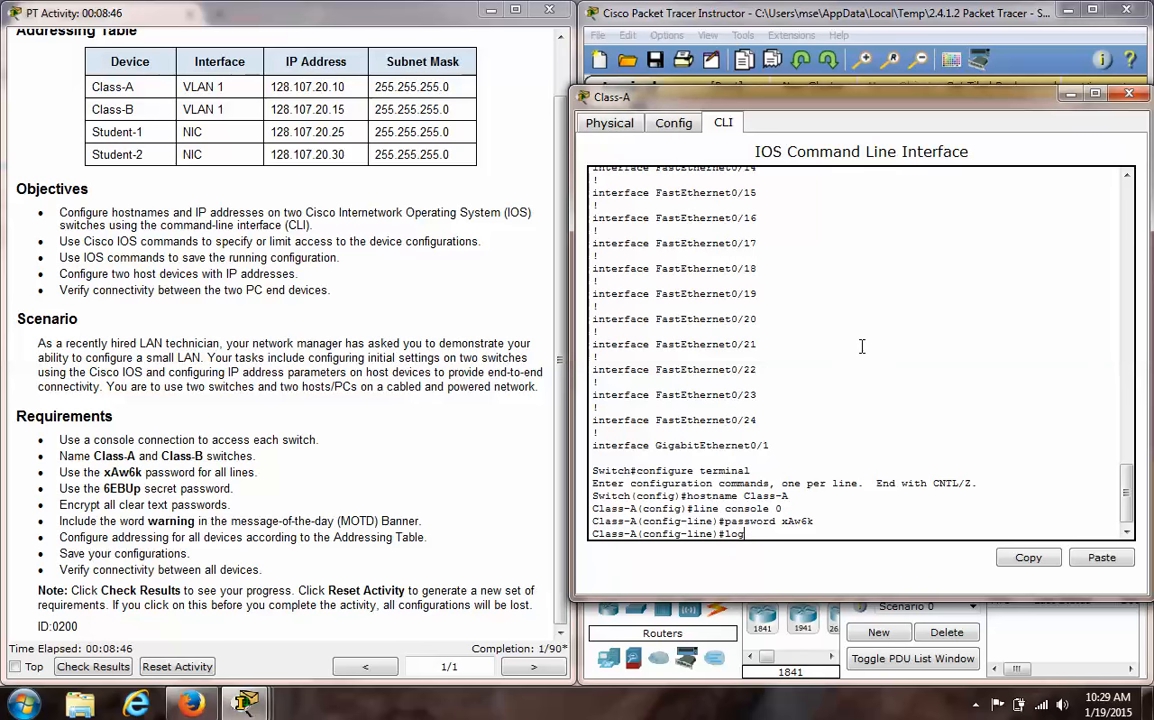
pyautogui.write('in')
pyautogui.press('Return')
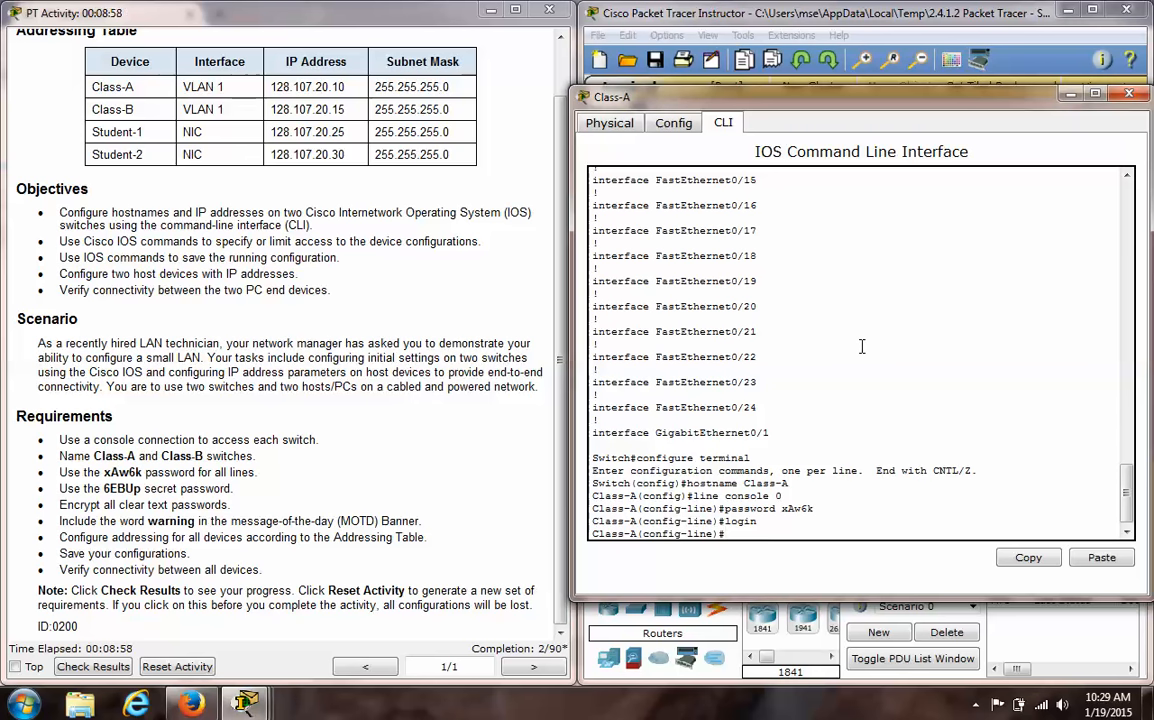
pyautogui.write('exit')
pyautogui.press('Return')
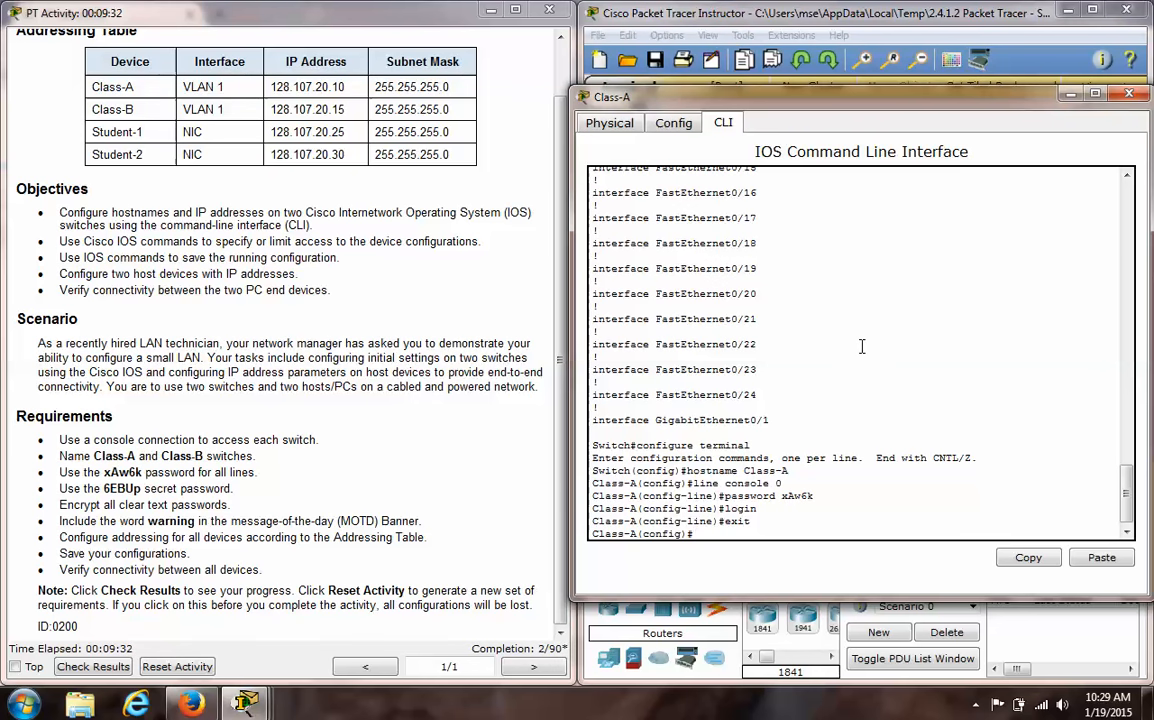
# - Enter line vty 0 15 and set the required line password for the virtual terminal lines
pyautogui.write('line vty 0 15')
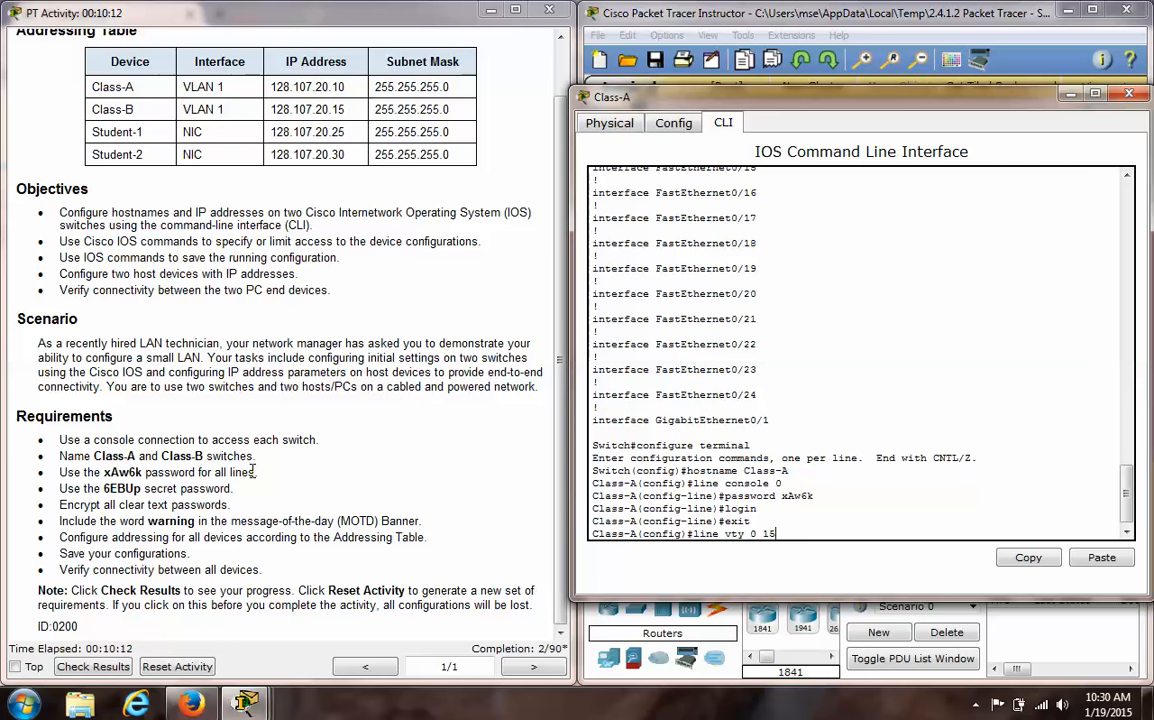
pyautogui.press('Return')
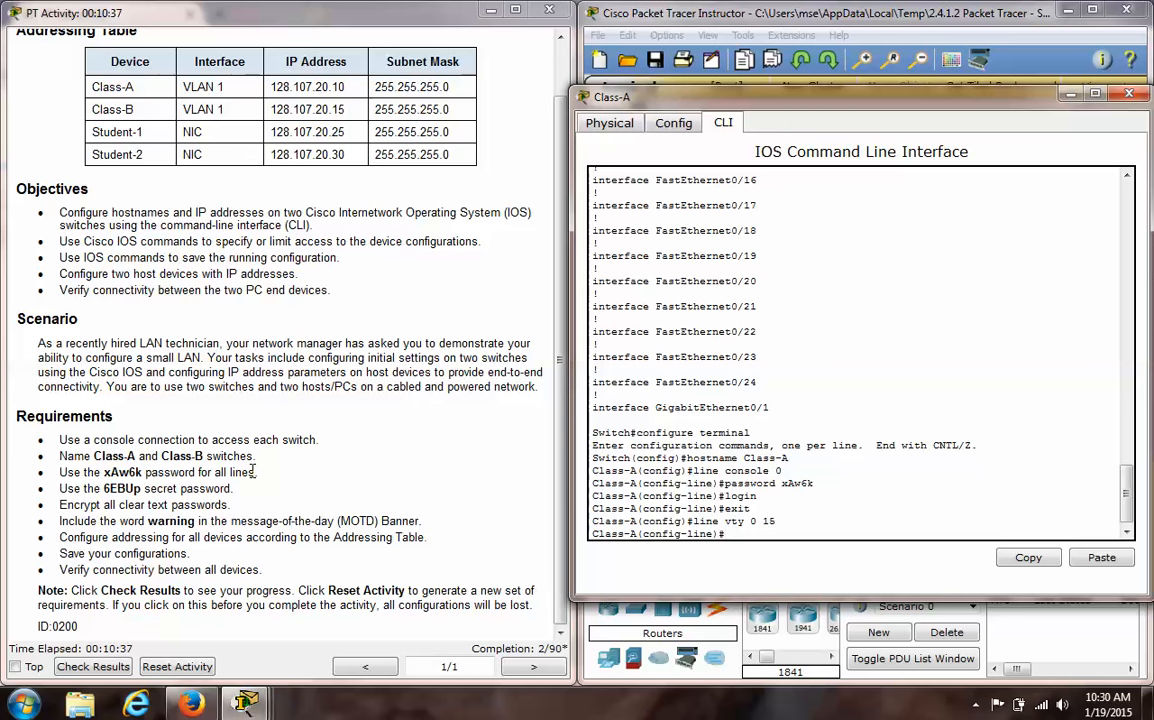
pyautogui.write('password x')
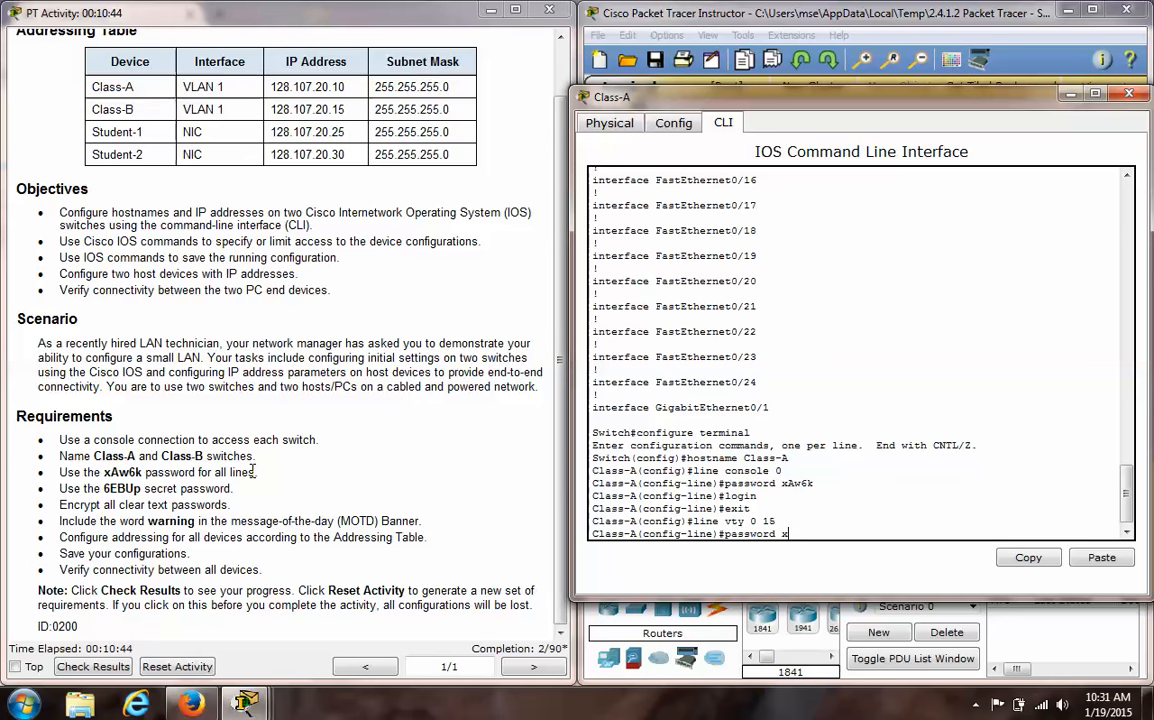
pyautogui.write('Aw6')
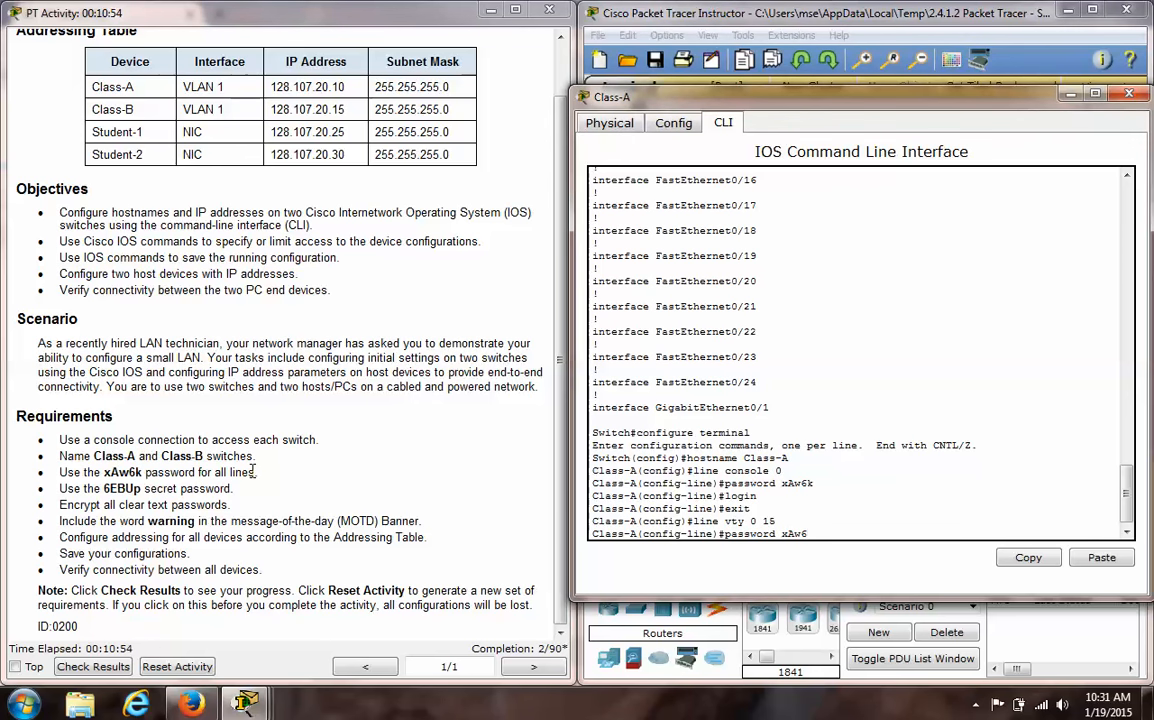
pyautogui.write('k')
pyautogui.press('Return')
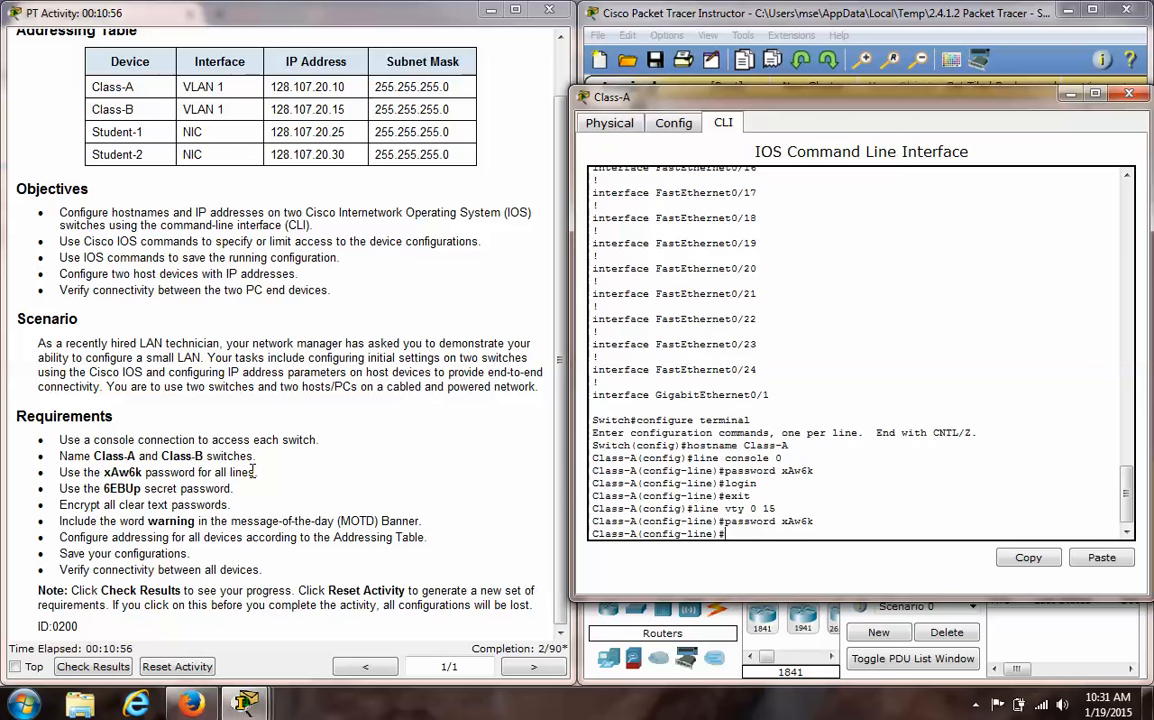
# - Require login on the vty lines and exit back to global configuration mode
pyautogui.write('login')
pyautogui.press('Return')
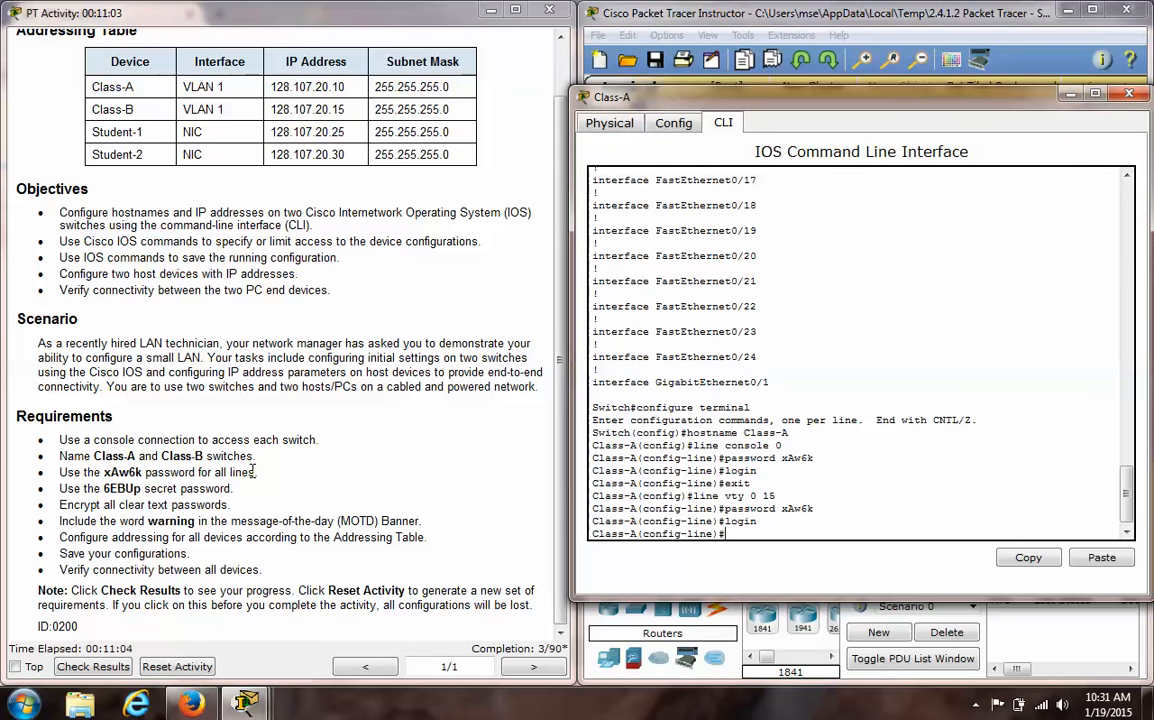
pyautogui.write('exit')
pyautogui.press('Return')
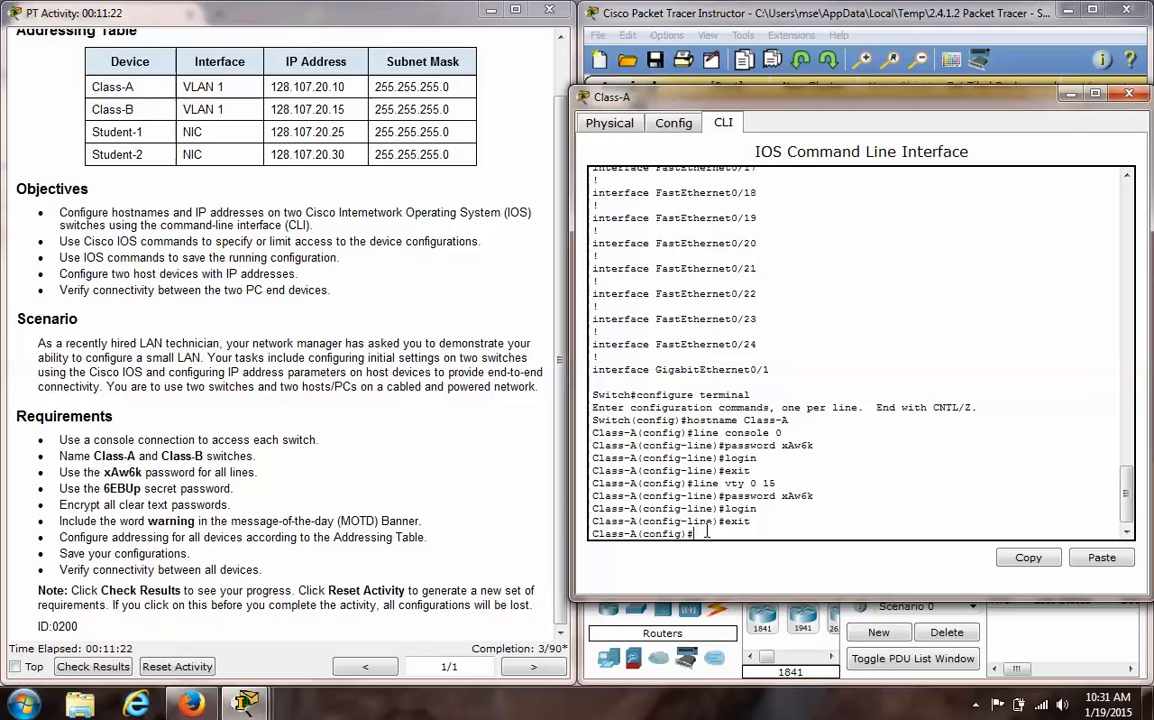
# - Try to set the switch's enable secret password and exit to privileged mode
pyautogui.write('enabl')
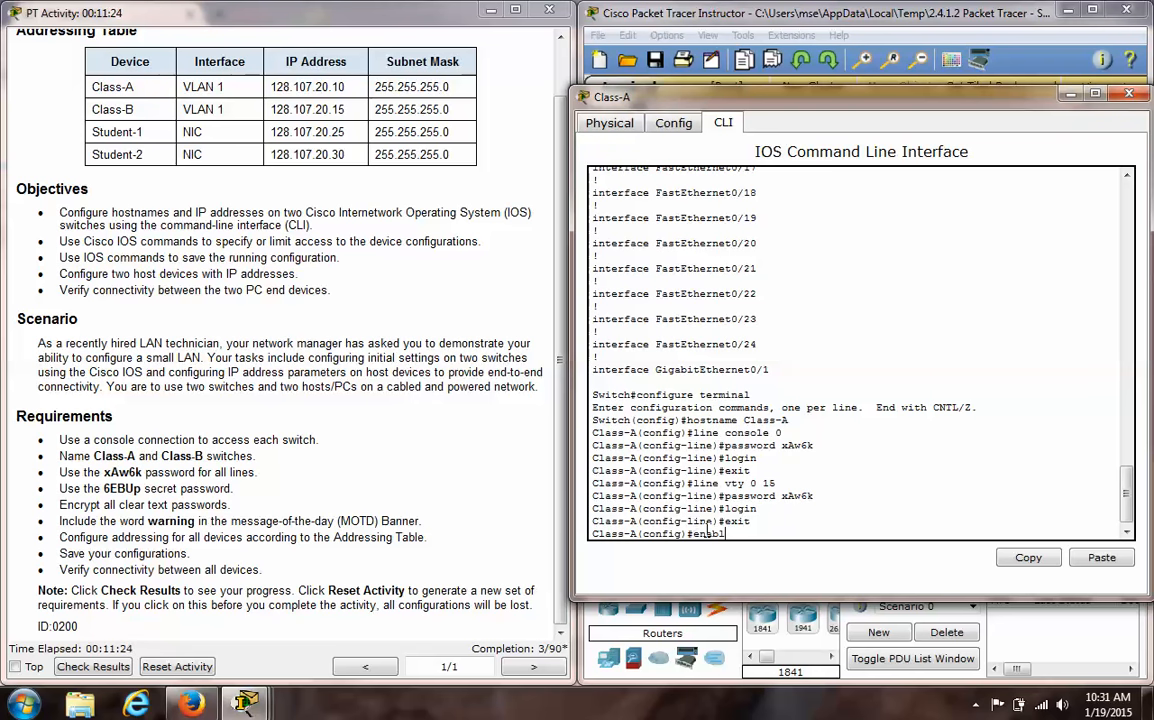
pyautogui.write('e secret 6EBUP')
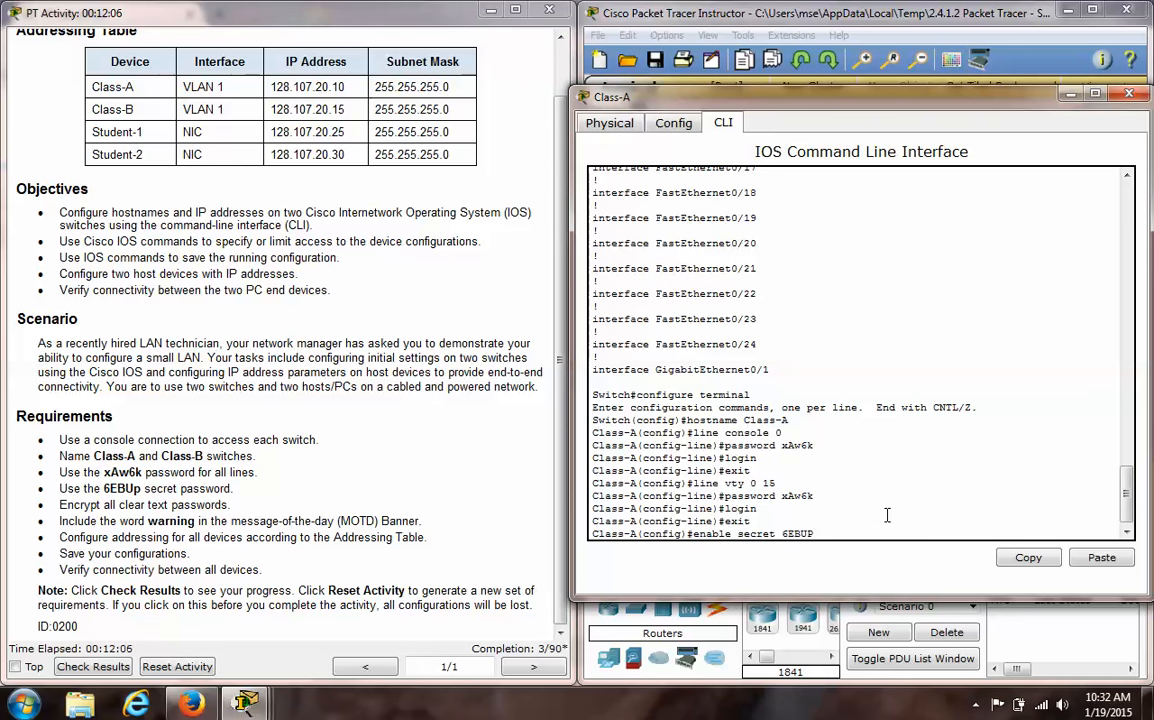
pyautogui.press('Return')
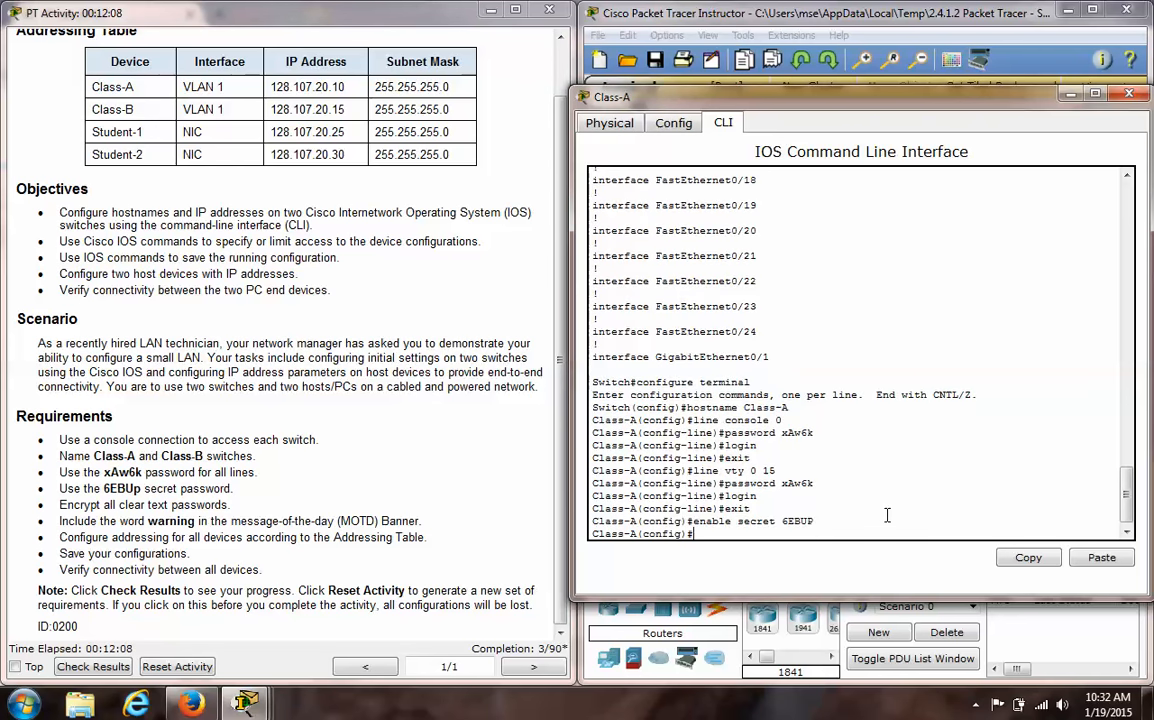
pyautogui.write('exit')
pyautogui.press('Return')
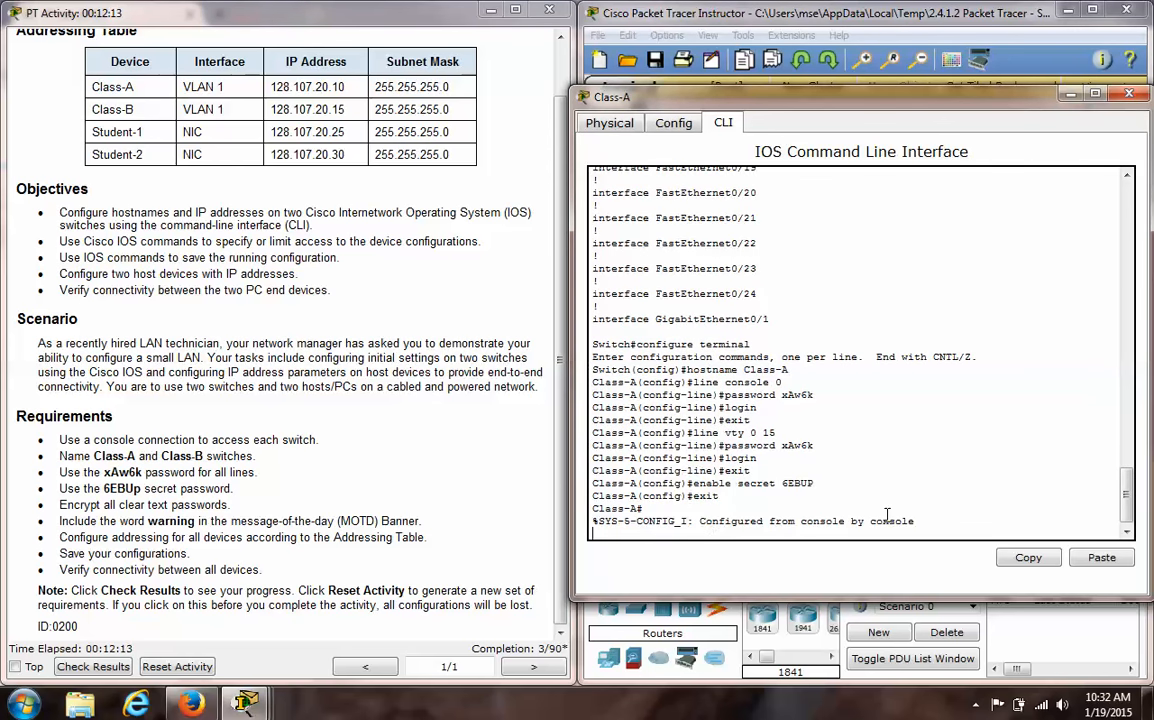
pyautogui.press('Return')
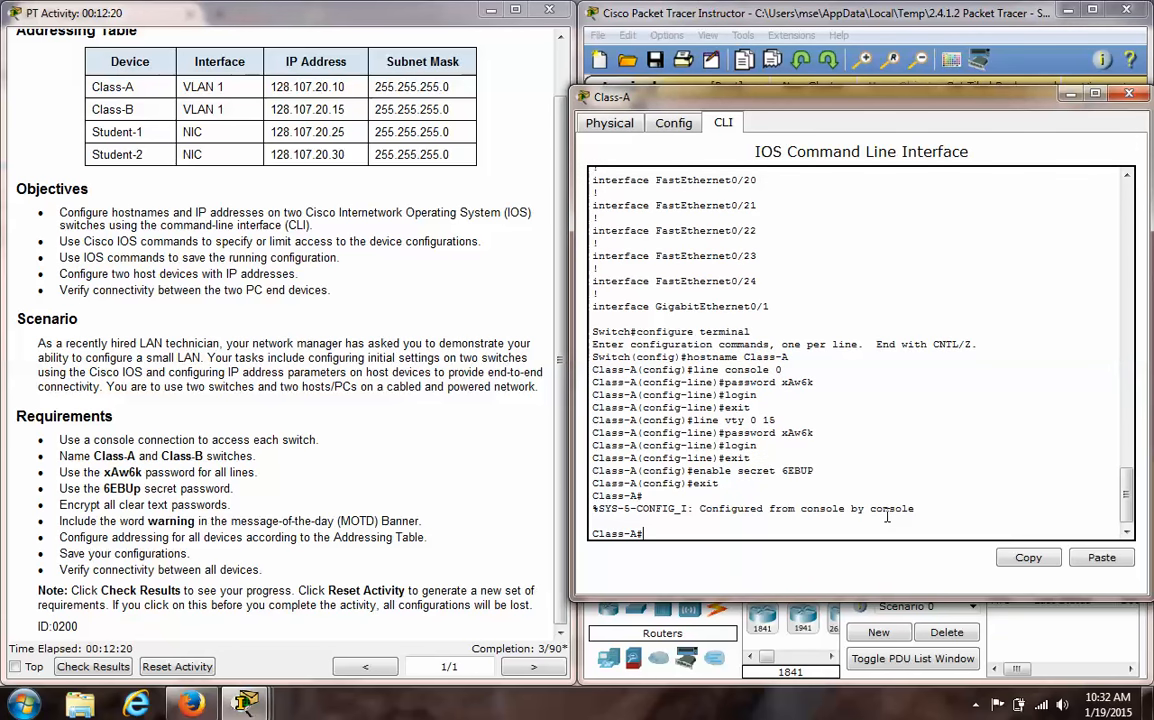
# - Re-enter global configuration mode, set the enable secret to the exact-case secret password from the requirements, and exit to privileged mode
pyautogui.write('config')
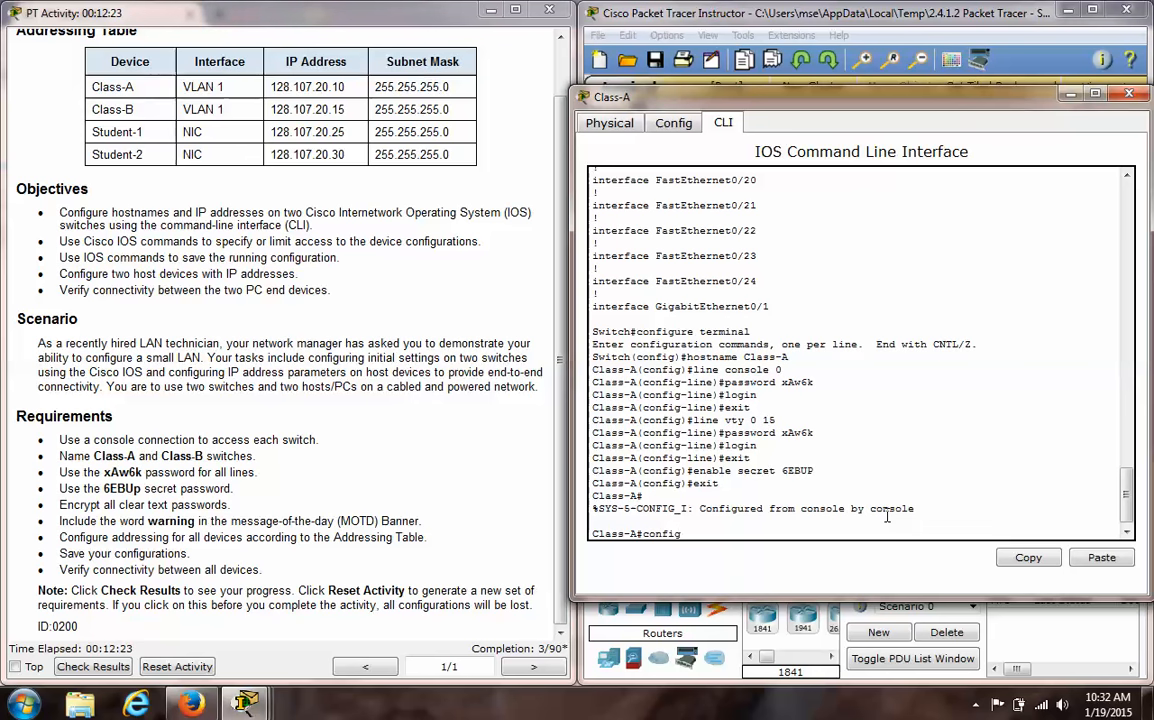
pyautogui.write('ure terminal')
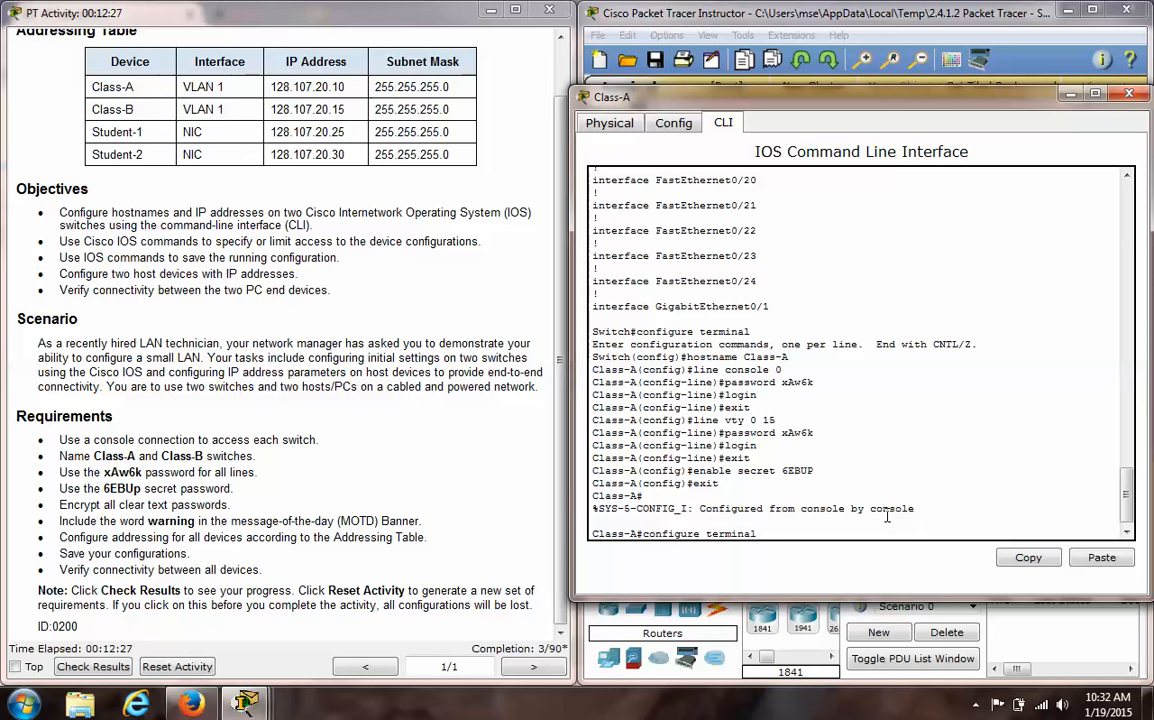
pyautogui.press('Return')
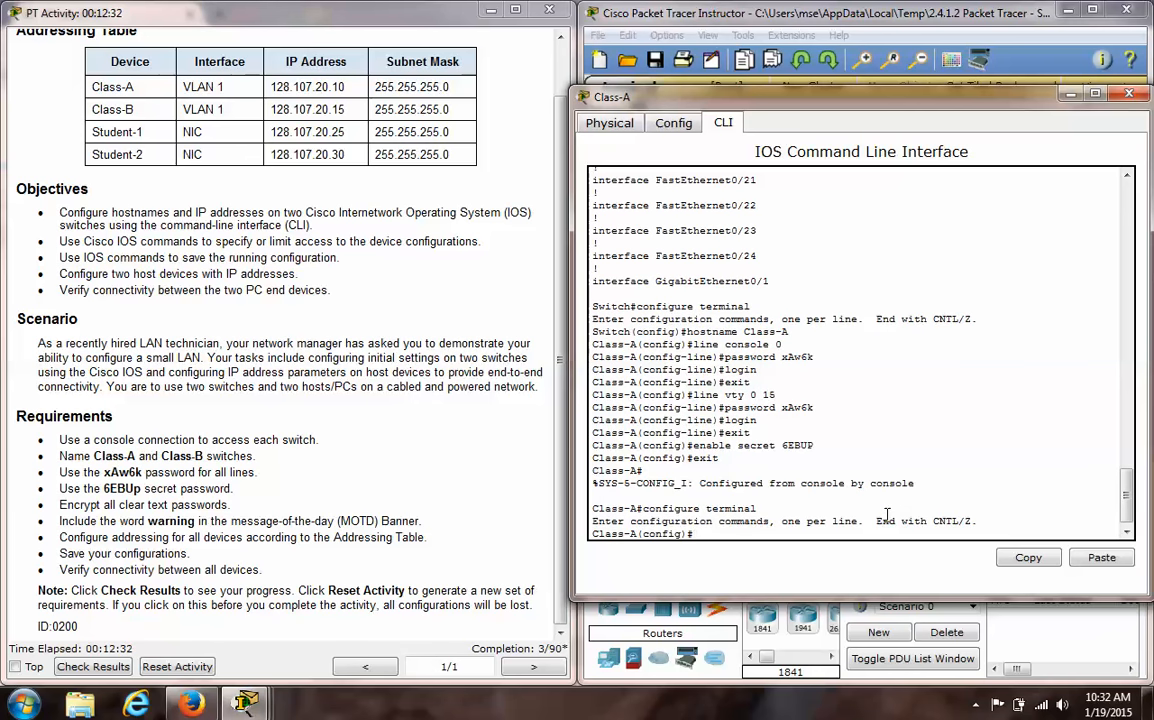
pyautogui.write('enable secret 6EBUp')
pyautogui.press('Return')
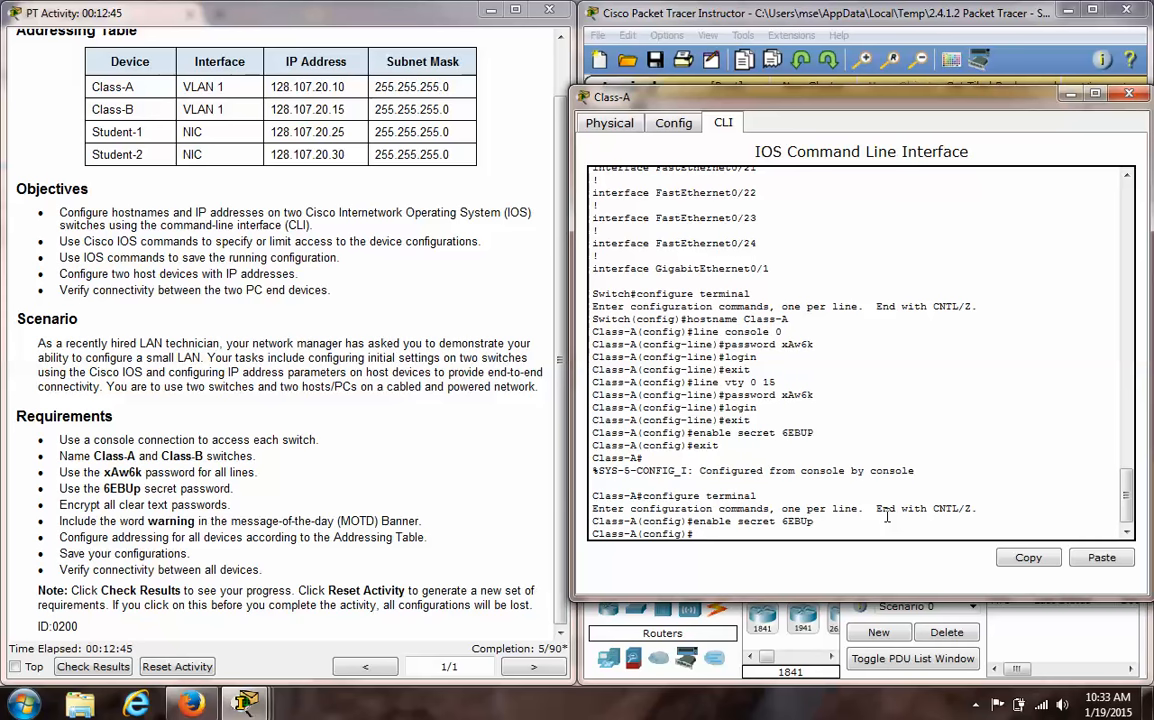
pyautogui.write('exit')
pyautogui.press('Return')
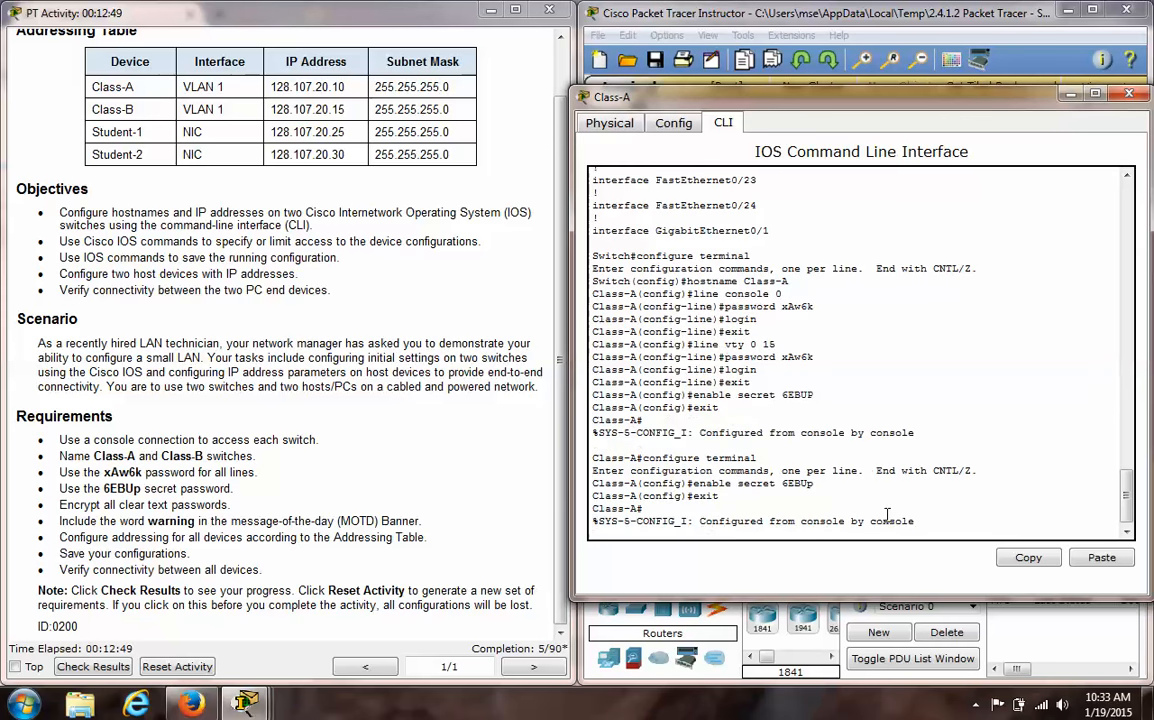
pyautogui.press('Return')
# - Display the running configuration with show run and page to its end to check the hostname, enable secret and line settings
pyautogui.write('show')
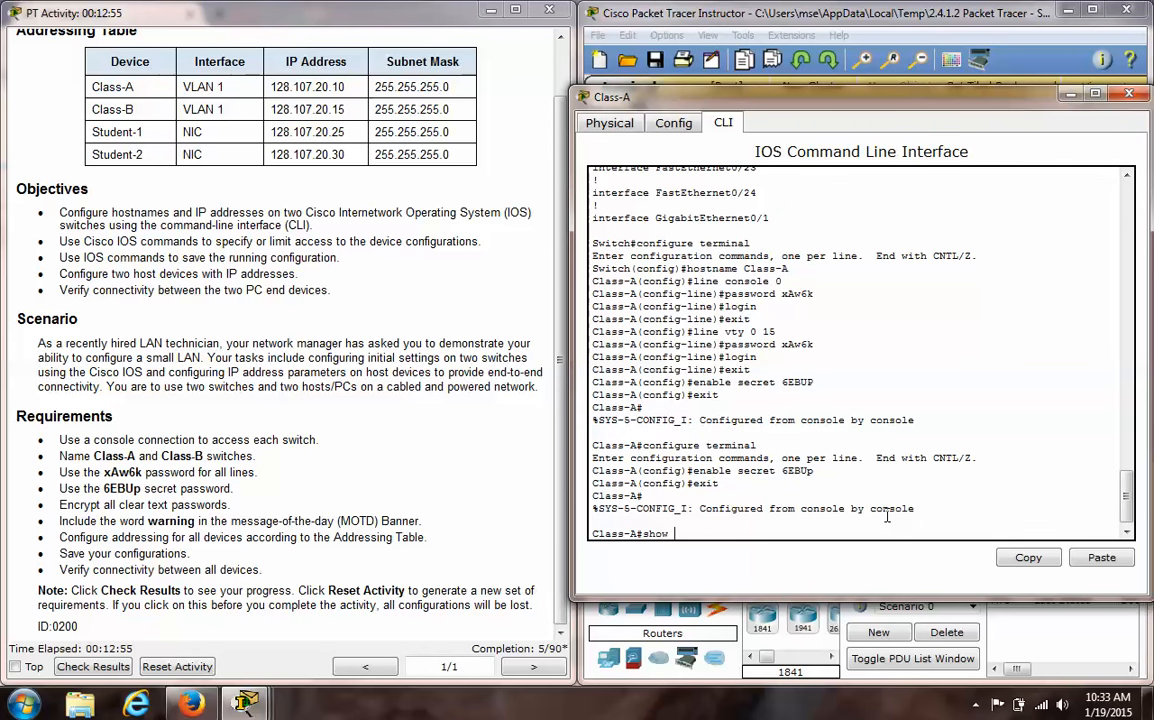
pyautogui.write('run')
pyautogui.press('Return')
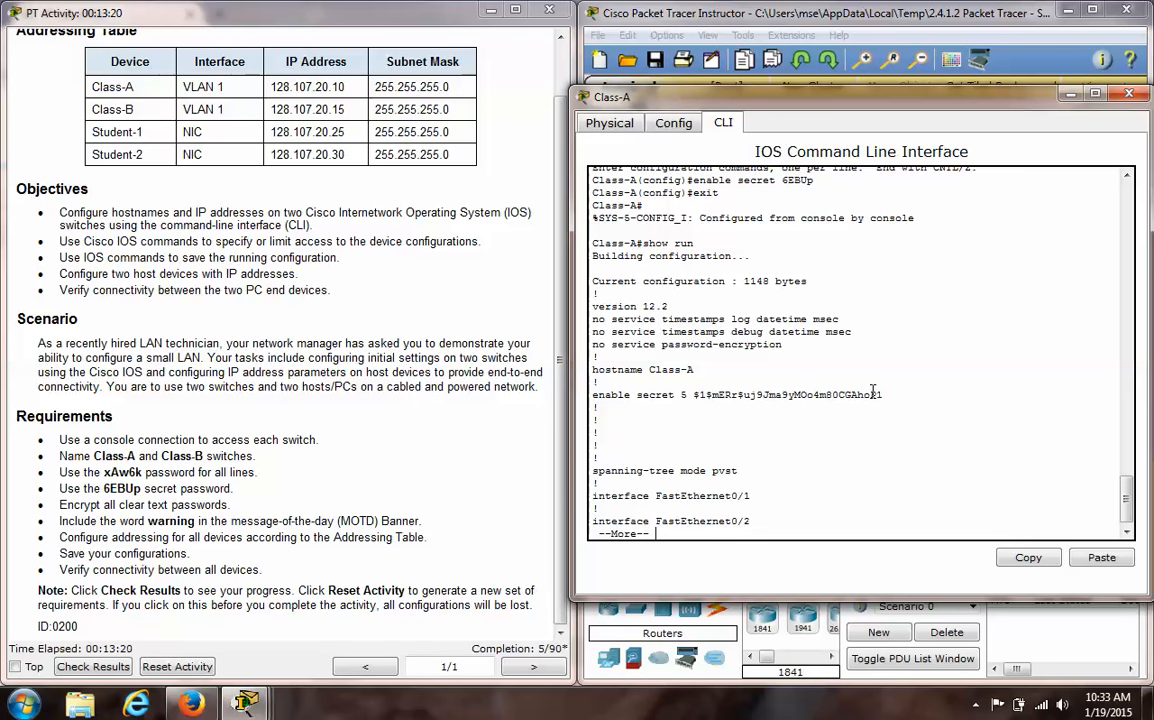
pyautogui.press('space')
pyautogui.press('space')
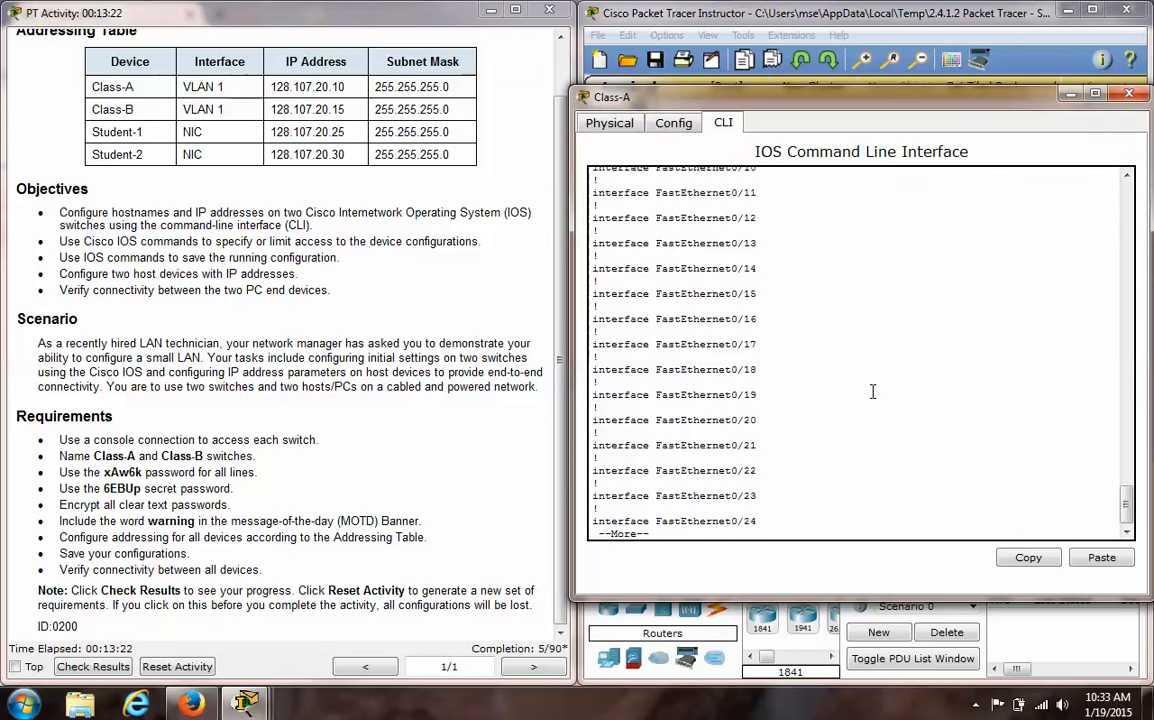
pyautogui.press('space')
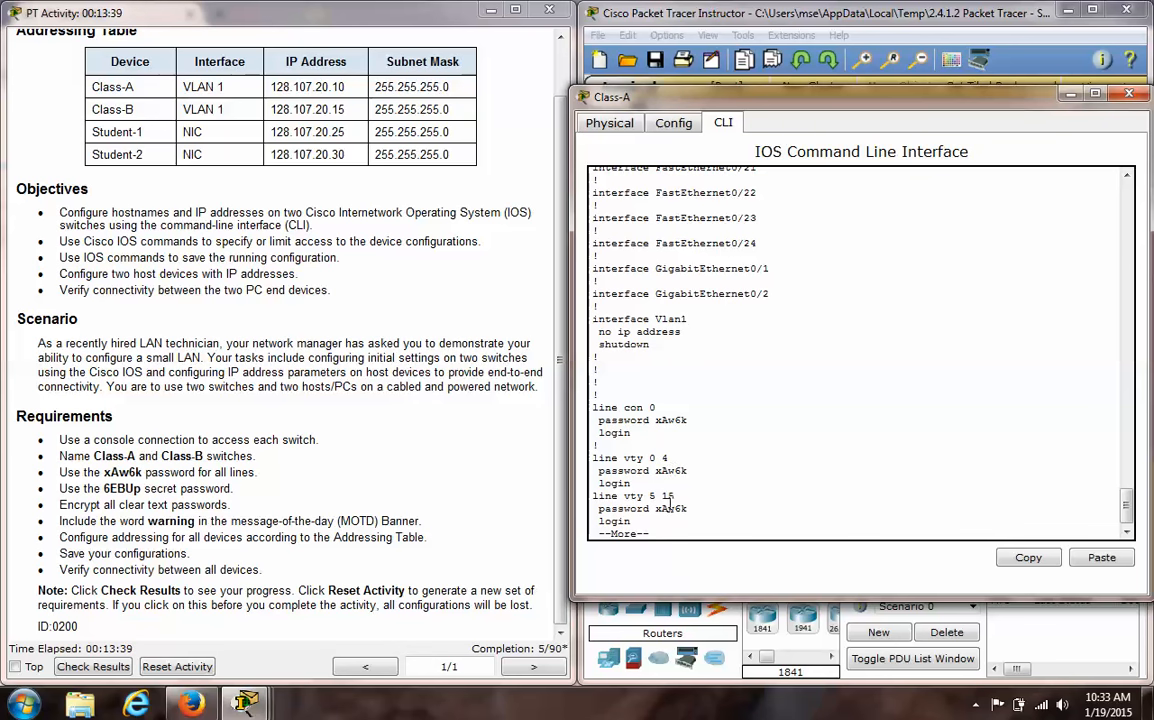
pyautogui.press('space')
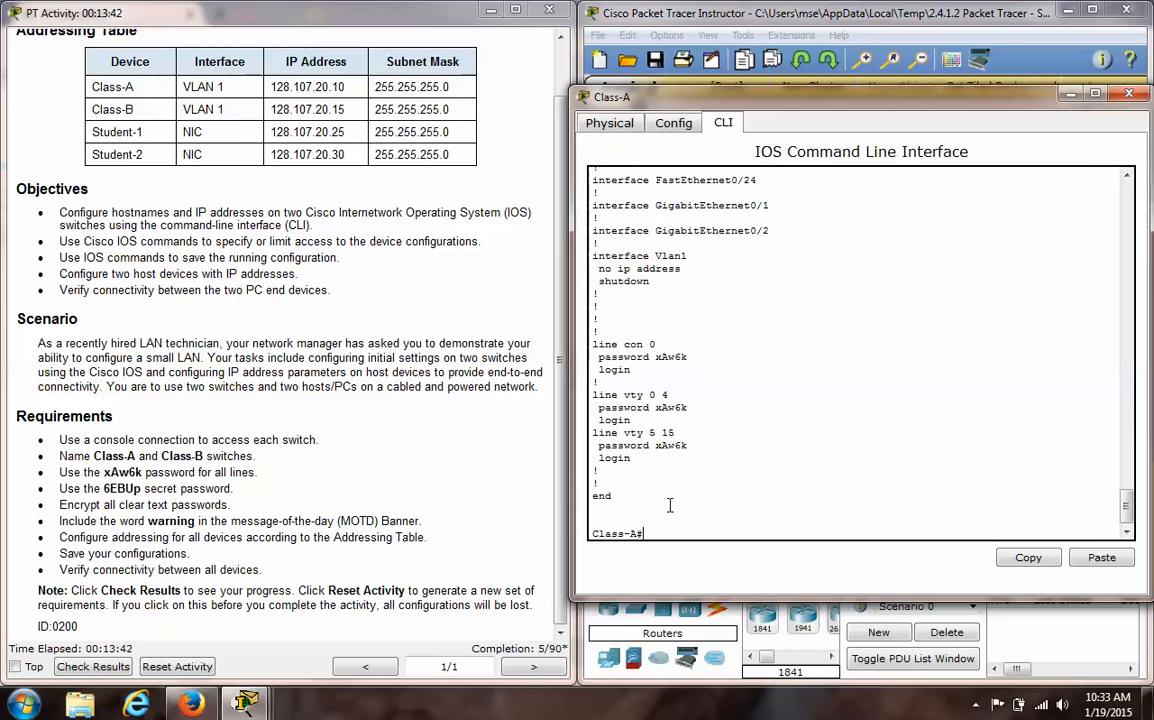
# - Enter global configuration mode on Class-A, enable service password-encryption, and exit to privileged mode
pyautogui.write('configure terminal')
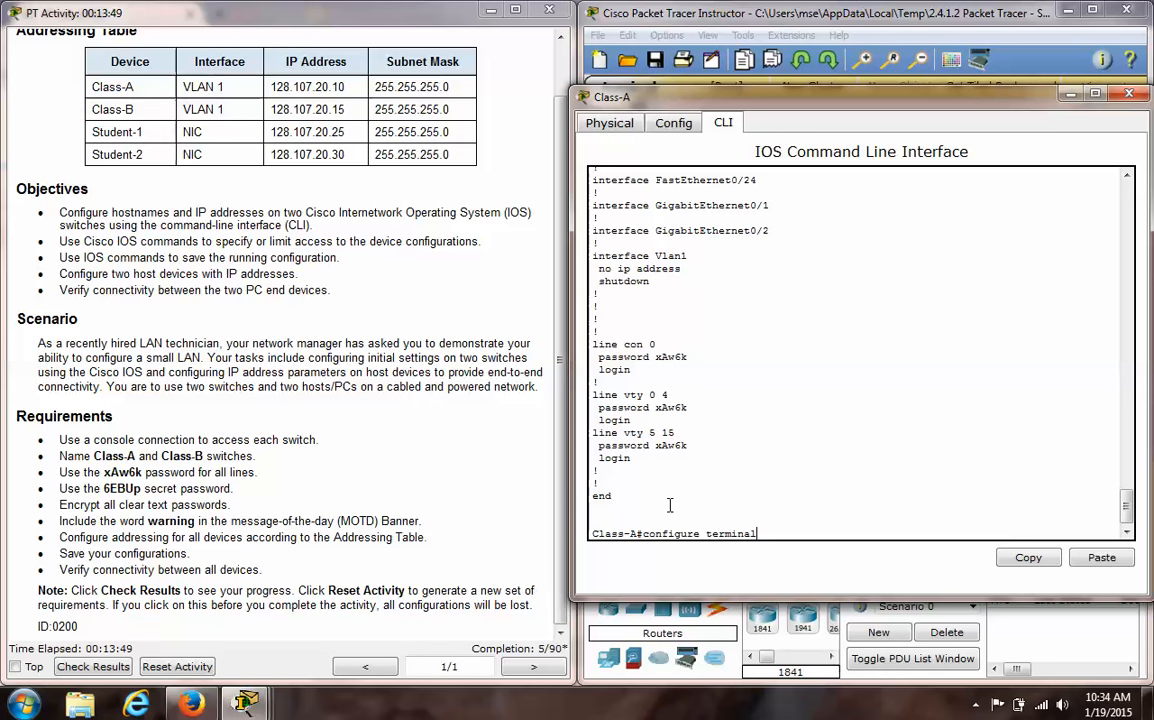
pyautogui.press('Return')
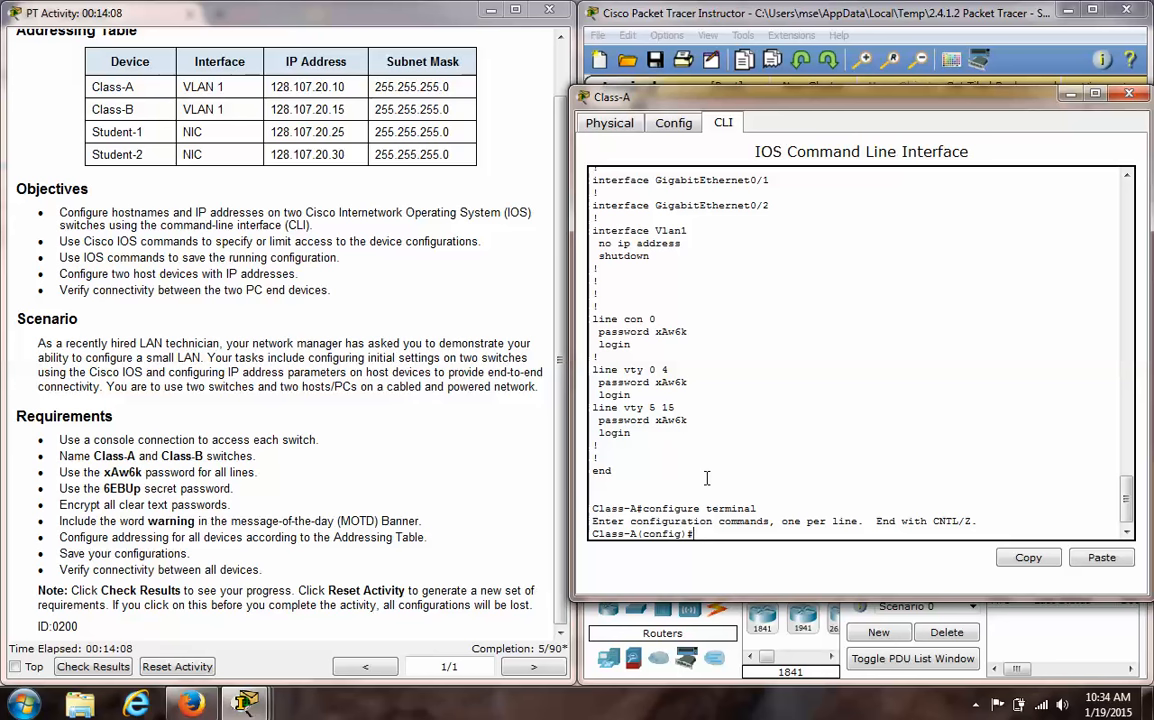
pyautogui.write('service password-encryption')
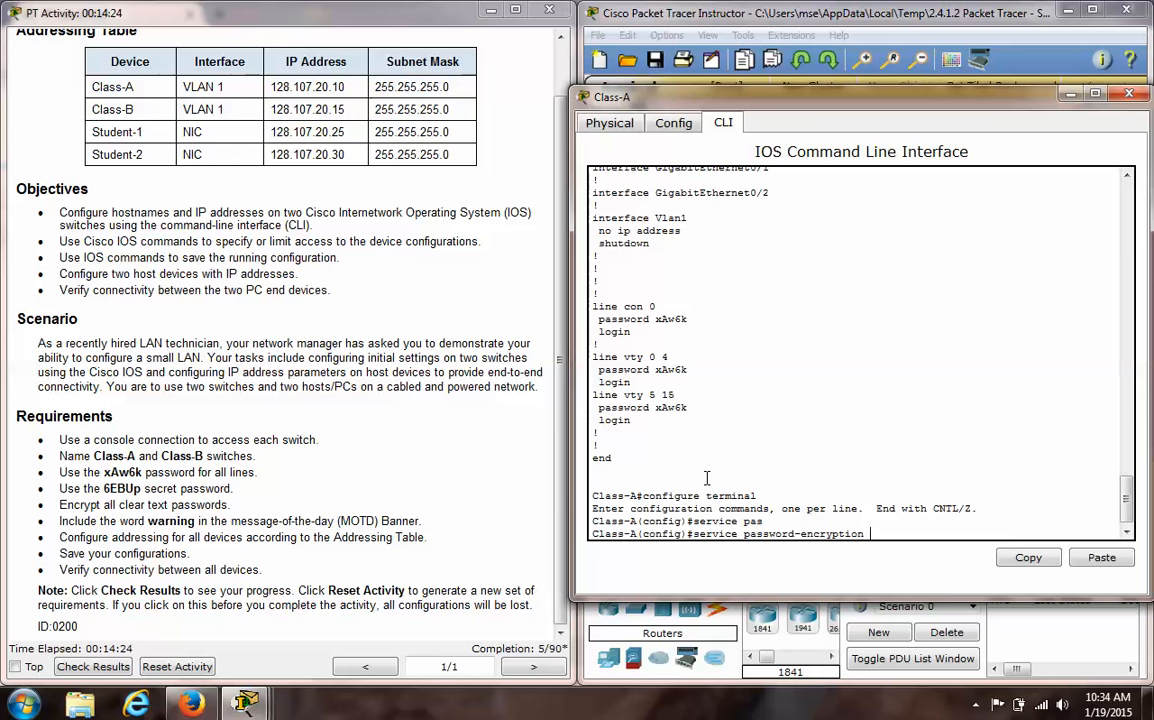
pyautogui.press('Return')
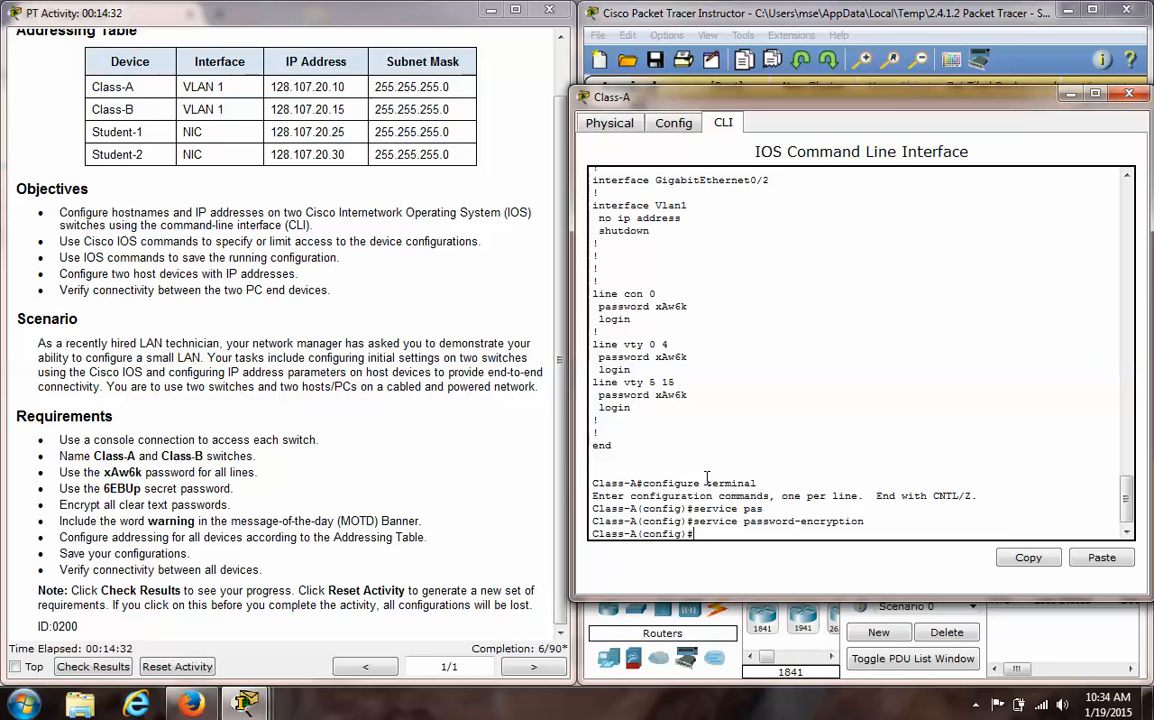
pyautogui.write('exit')
pyautogui.press('Return')
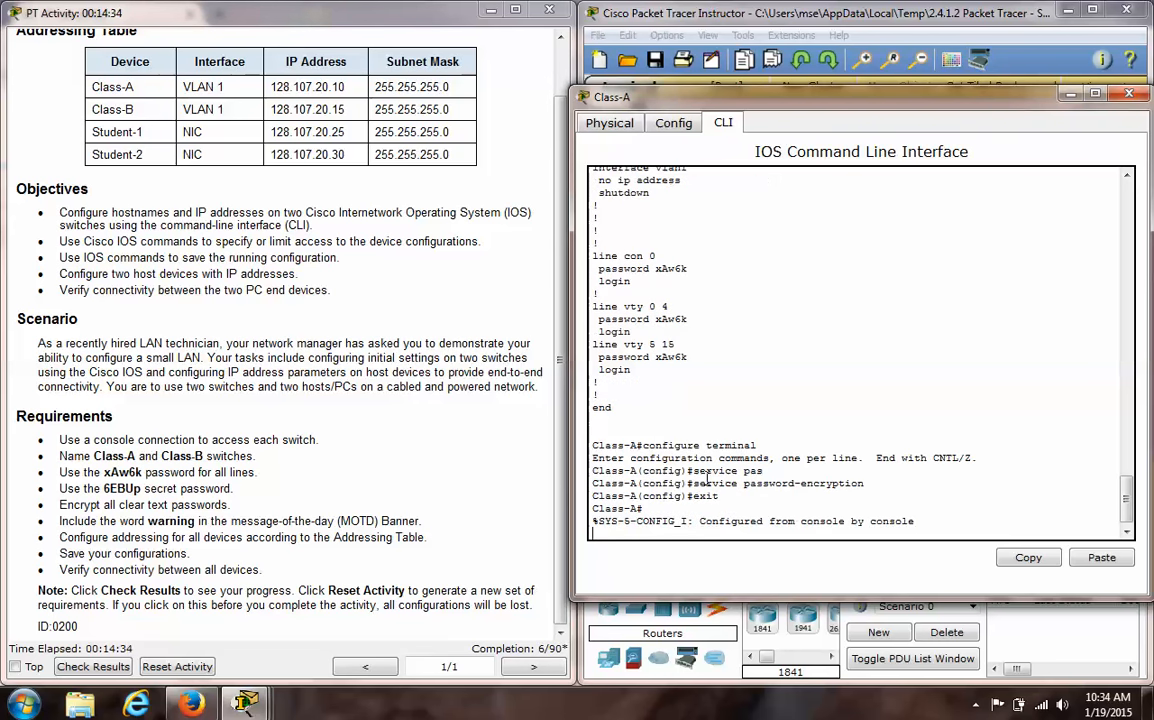
# - Display the running configuration with show run and page to its end to check that the line passwords are encrypted
pyautogui.press('Return')
pyautogui.write('show run')
pyautogui.press('Return')
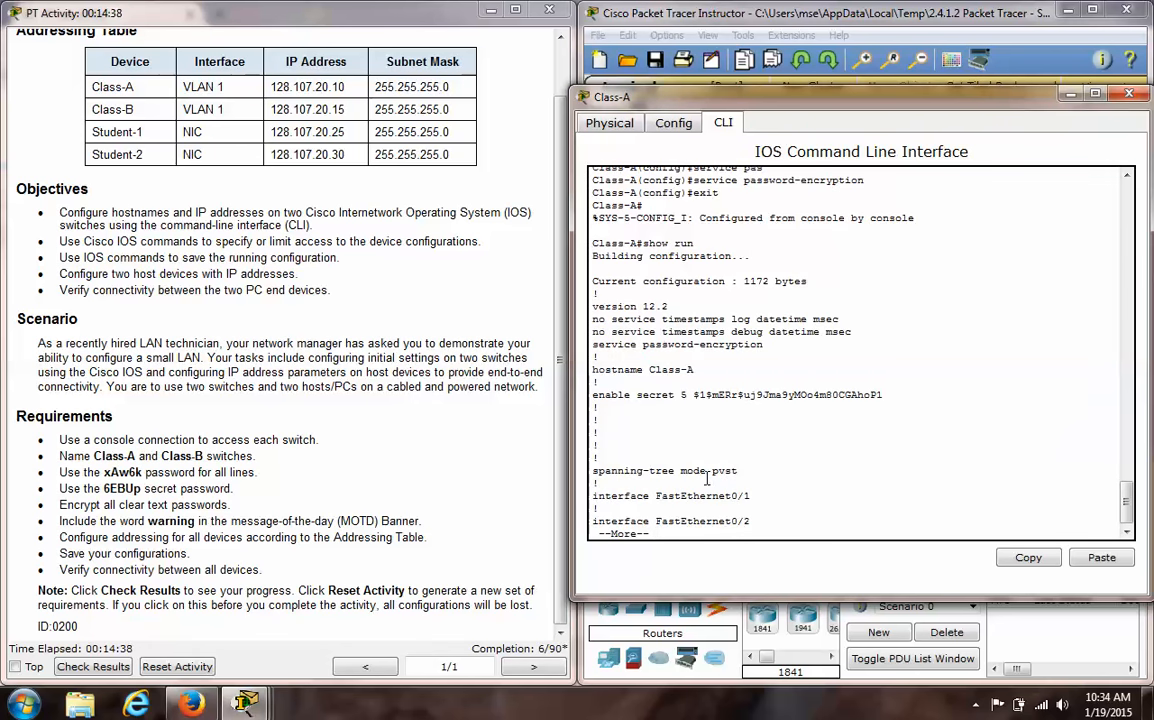
pyautogui.press('space')
pyautogui.press('space')
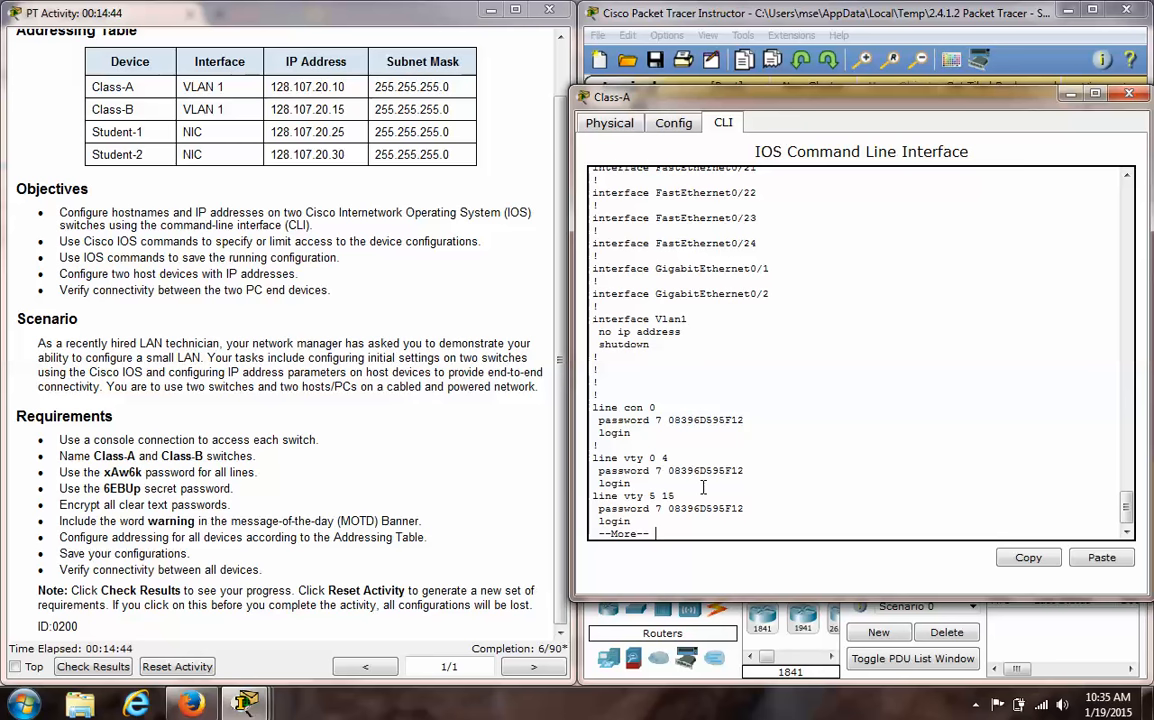
pyautogui.press('space')
# - Re-enter global configuration mode, list its available commands, and keep the current Windows color scheme without being asked again
pyautogui.write('conf')
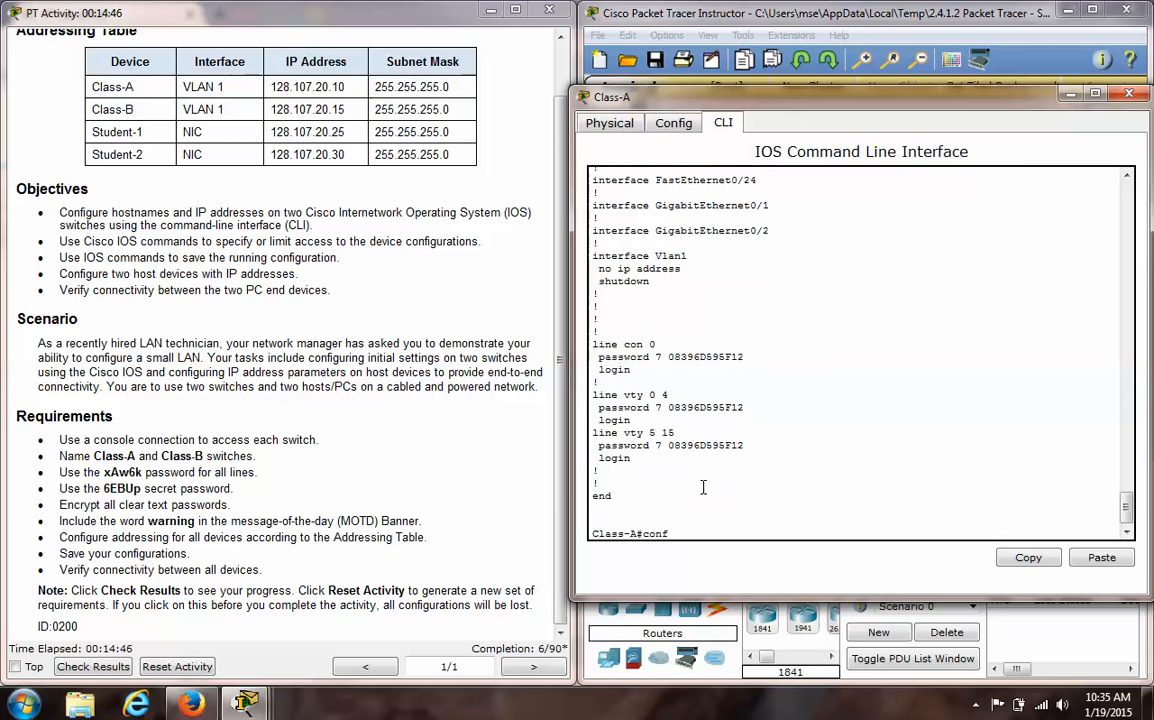
pyautogui.write('igure terminal')
pyautogui.press('Return')
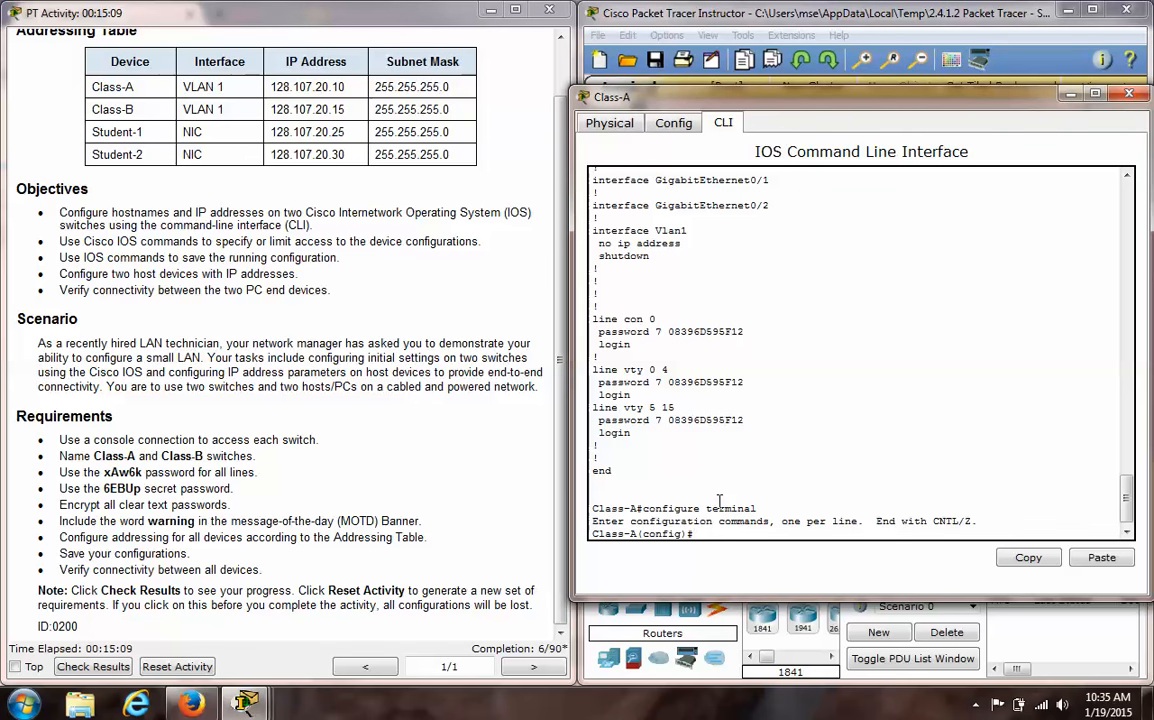
pyautogui.write('?')
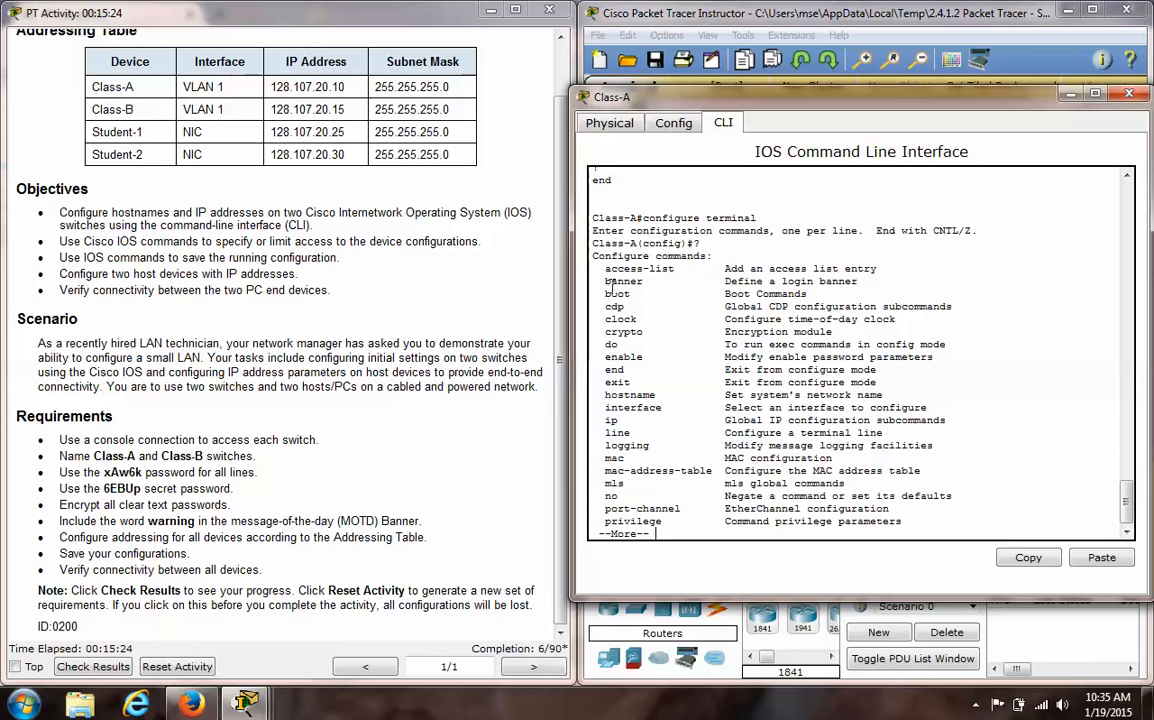
pyautogui.press('q')
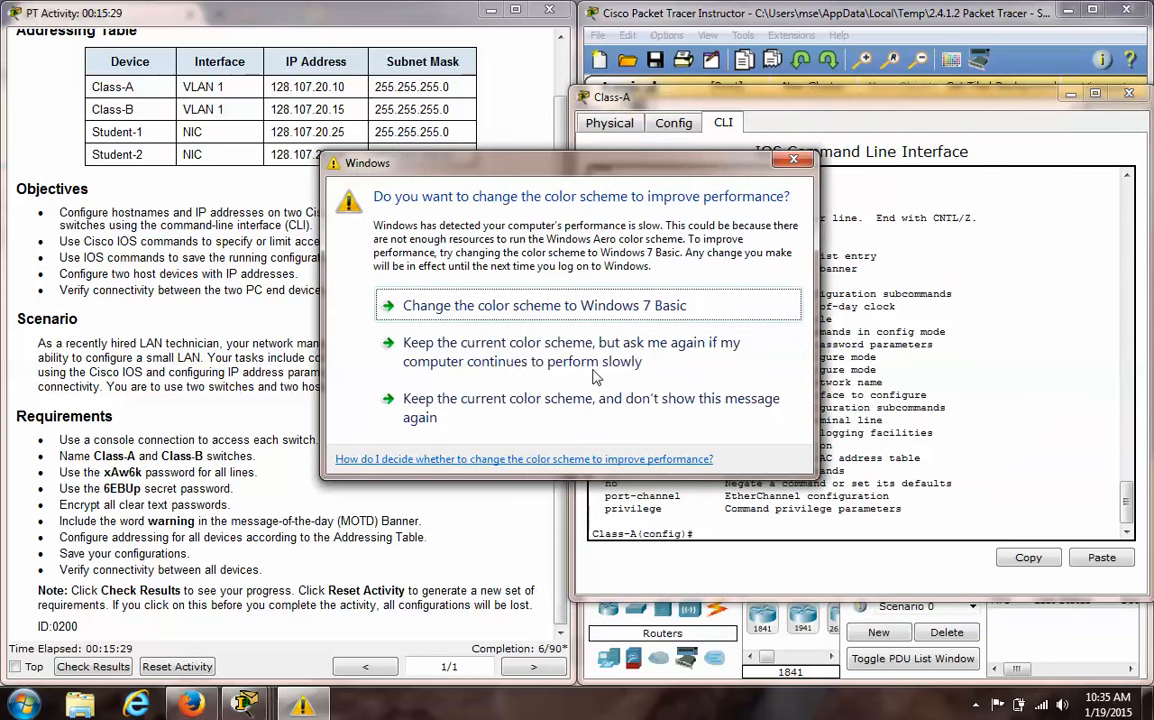
pyautogui.click(598, 408)
# - Start a banner motd command, using the inline help to look up its options and delimiter syntax
pyautogui.write('banner ')
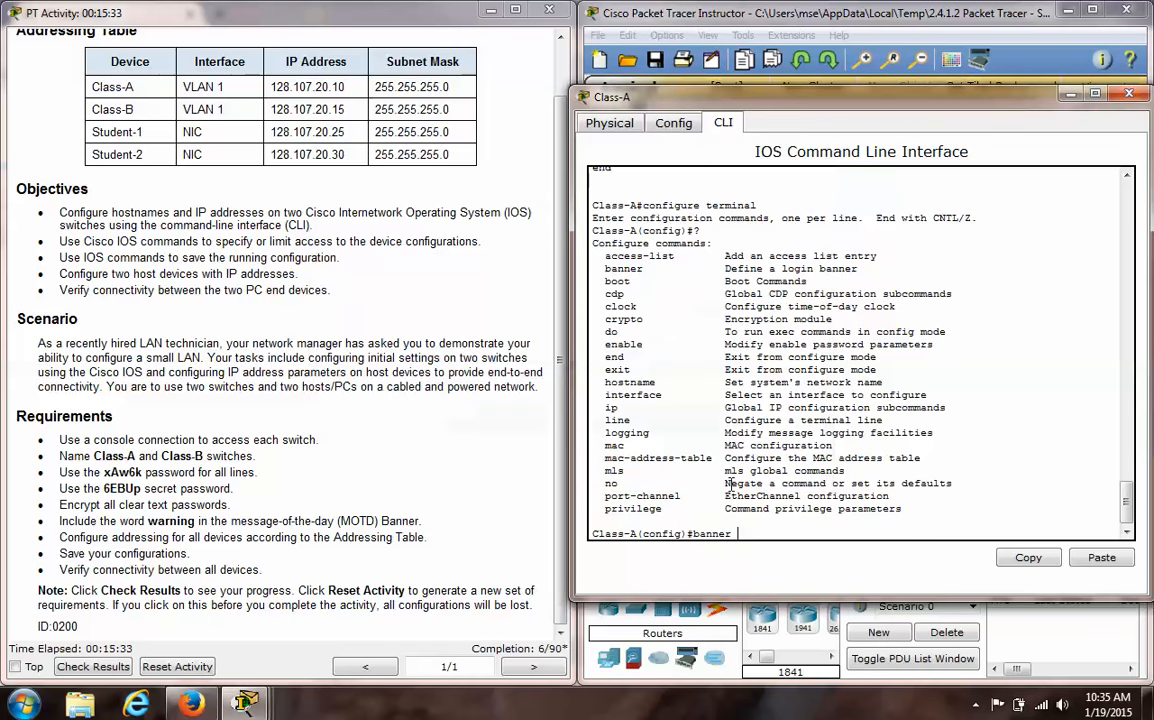
pyautogui.write('?')
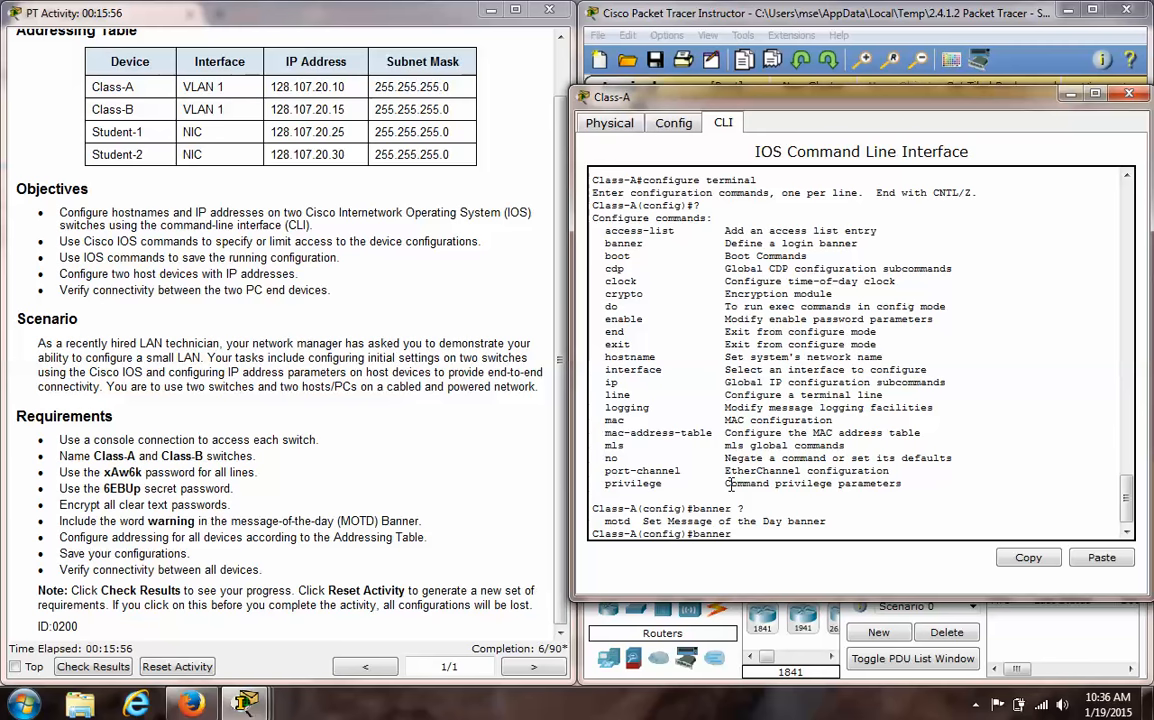
pyautogui.write('motd ?')
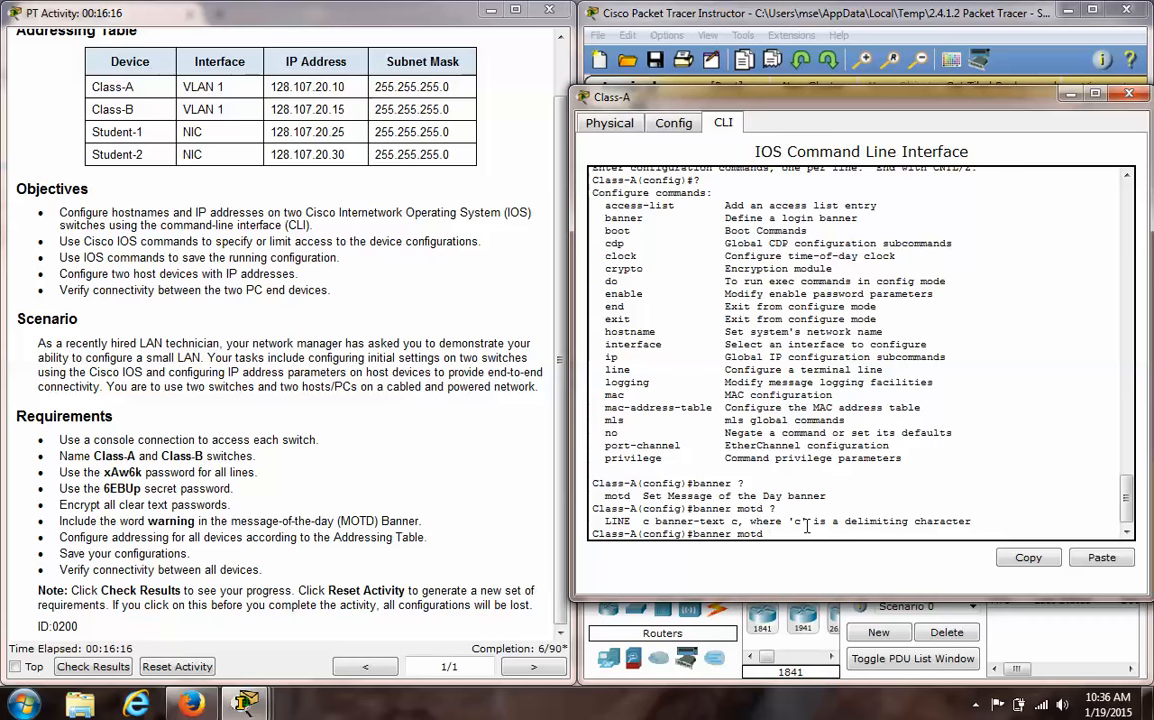
# - Set the message-of-the-day banner to "Warning! You are logging on to company equipment." with # as the delimiter
pyautogui.write('# Warning! You are logging on to')
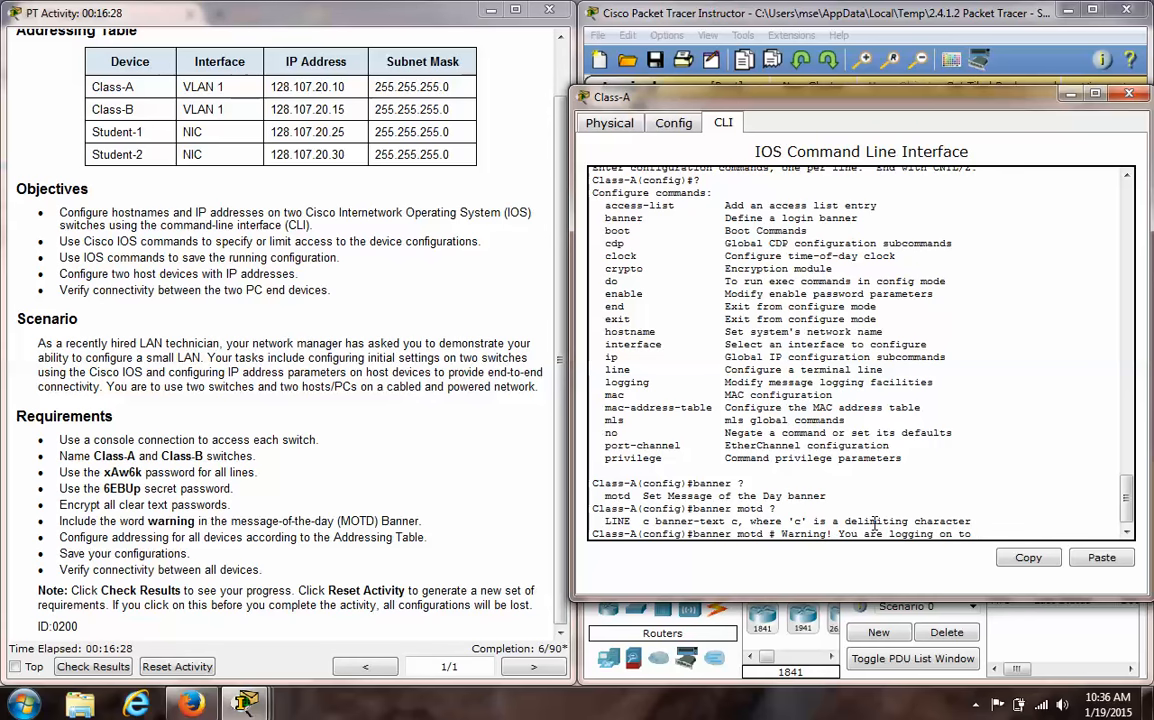
pyautogui.write(' company equipment')
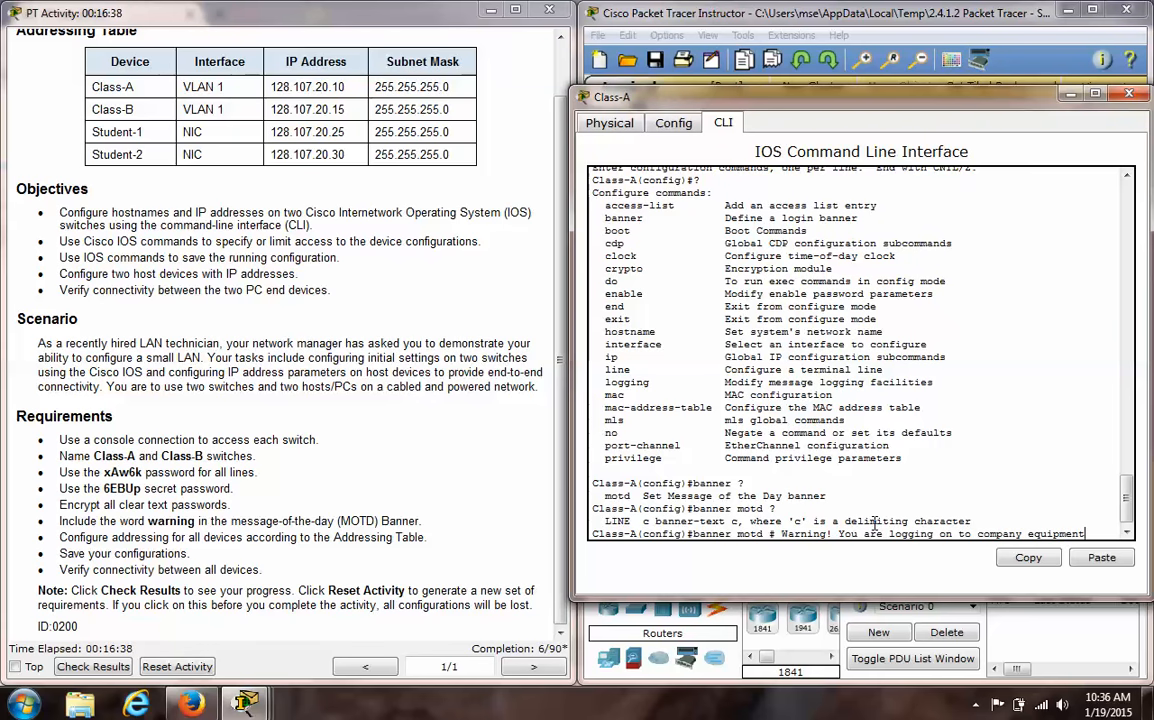
pyautogui.write('. #')
pyautogui.press('Return')
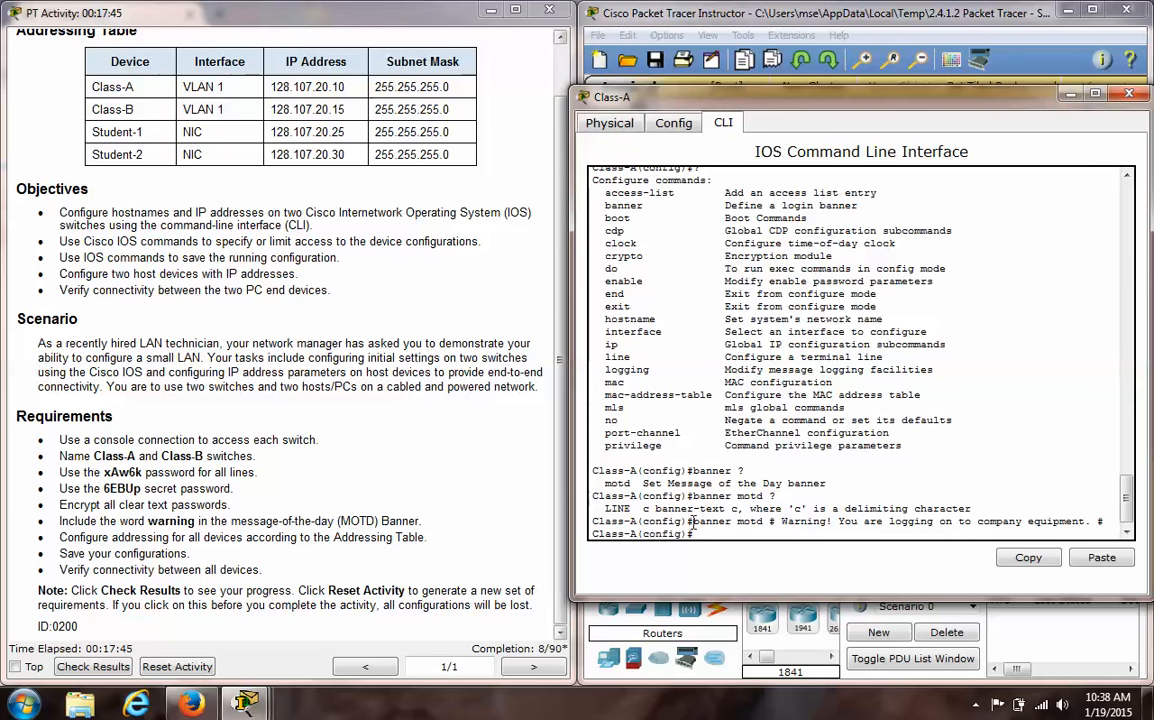
# - Exit to privileged mode and save the running configuration to startup-config with copy run start
pyautogui.write('exit')
pyautogui.press('Return')
pyautogui.write('copy run start')
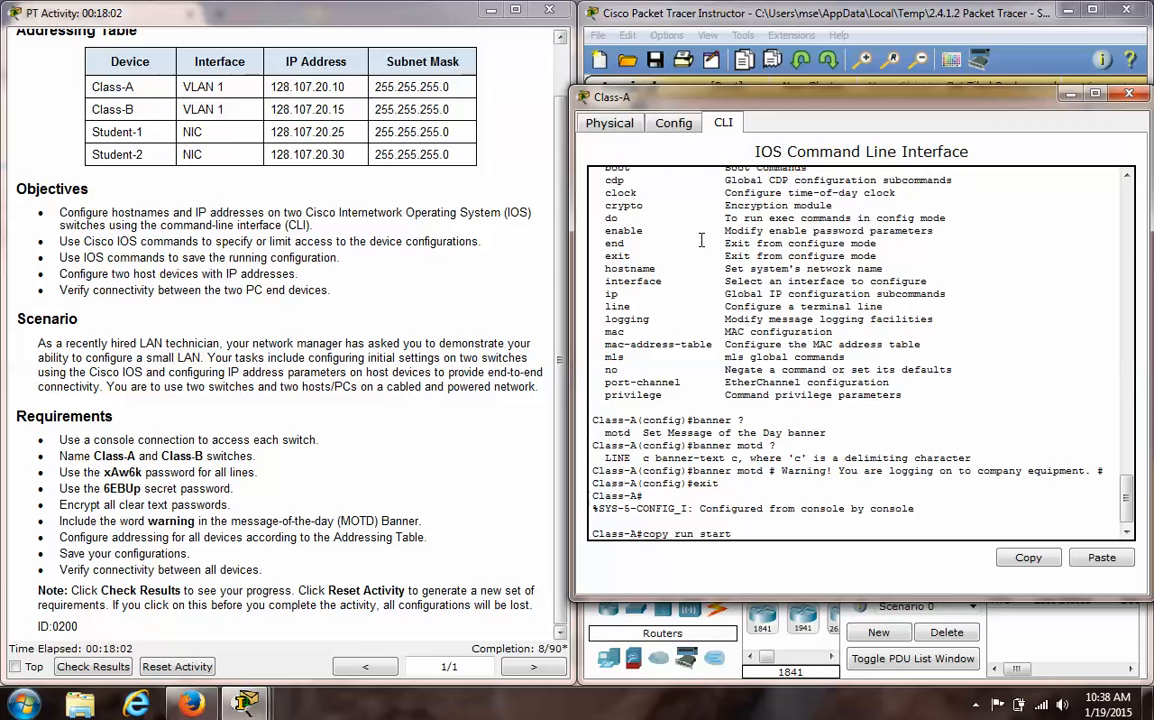
pyautogui.press('Return')
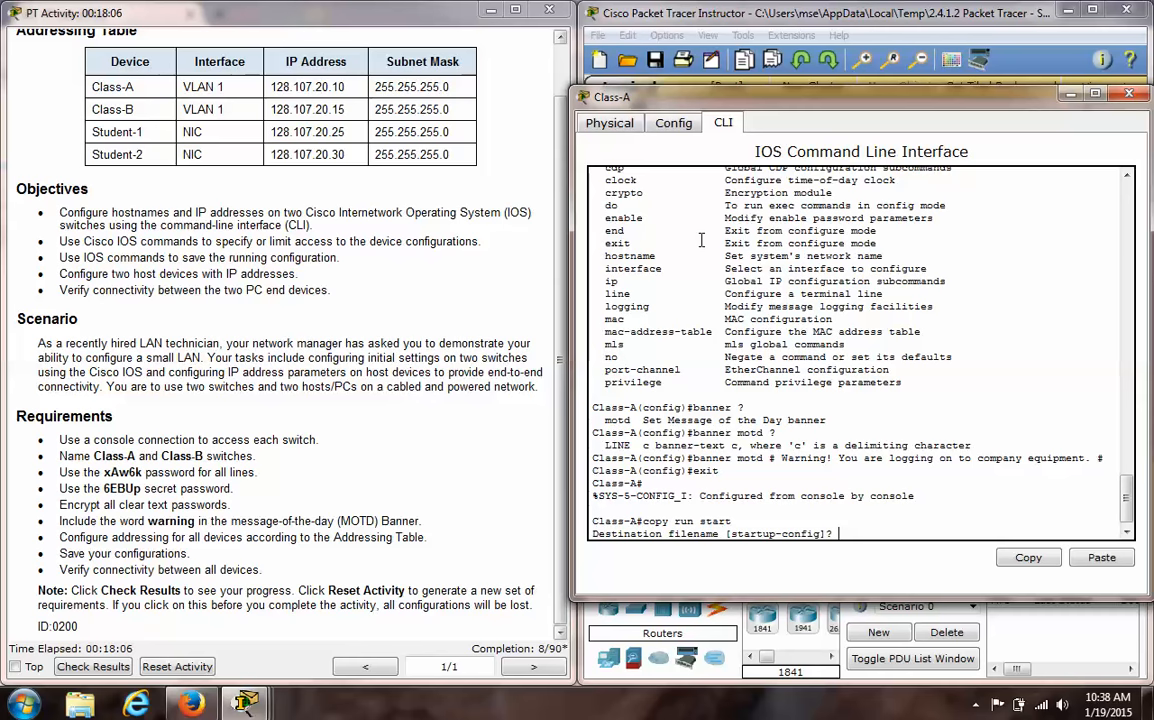
pyautogui.press('Return')
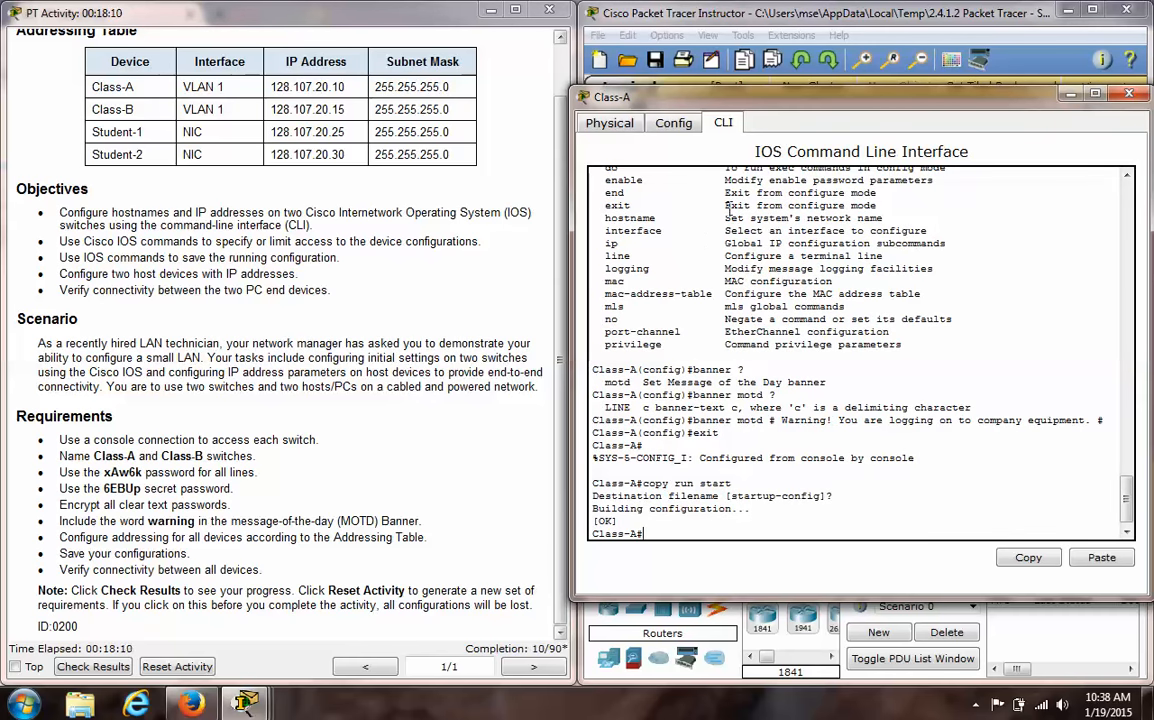
# - Minimize the Class-A window and open Student-1's IP Configuration, positioned so the addressing table stays readable
pyautogui.click(1071, 95)
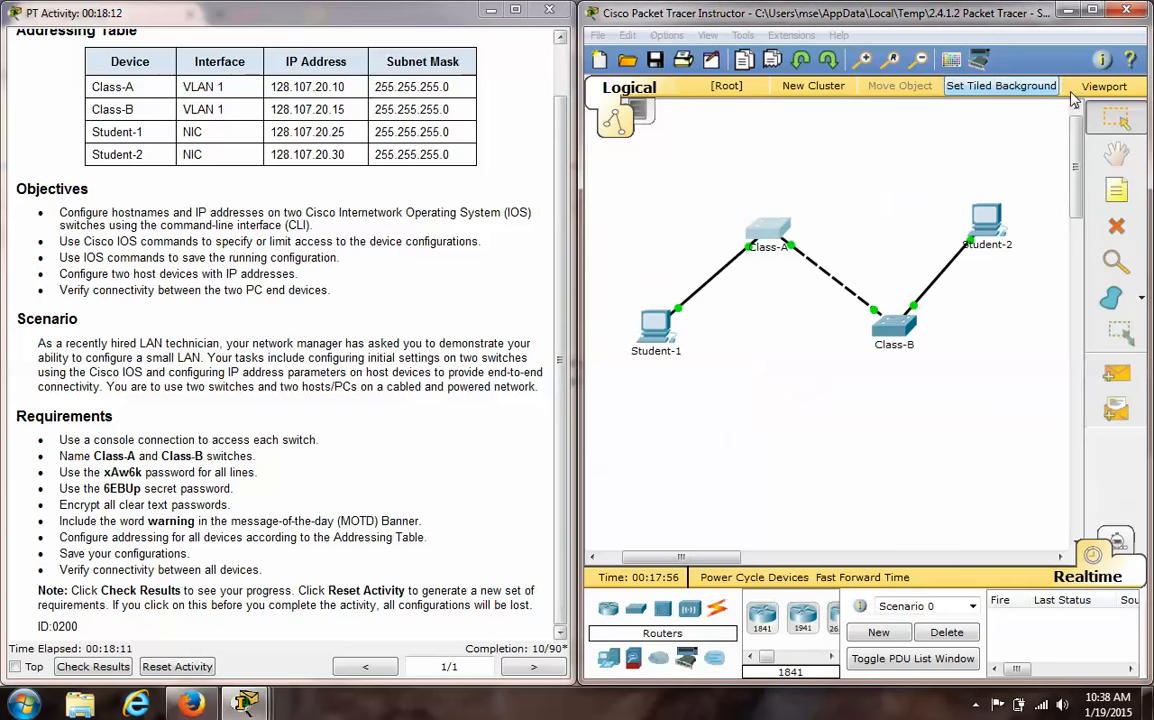
pyautogui.click(665, 330)
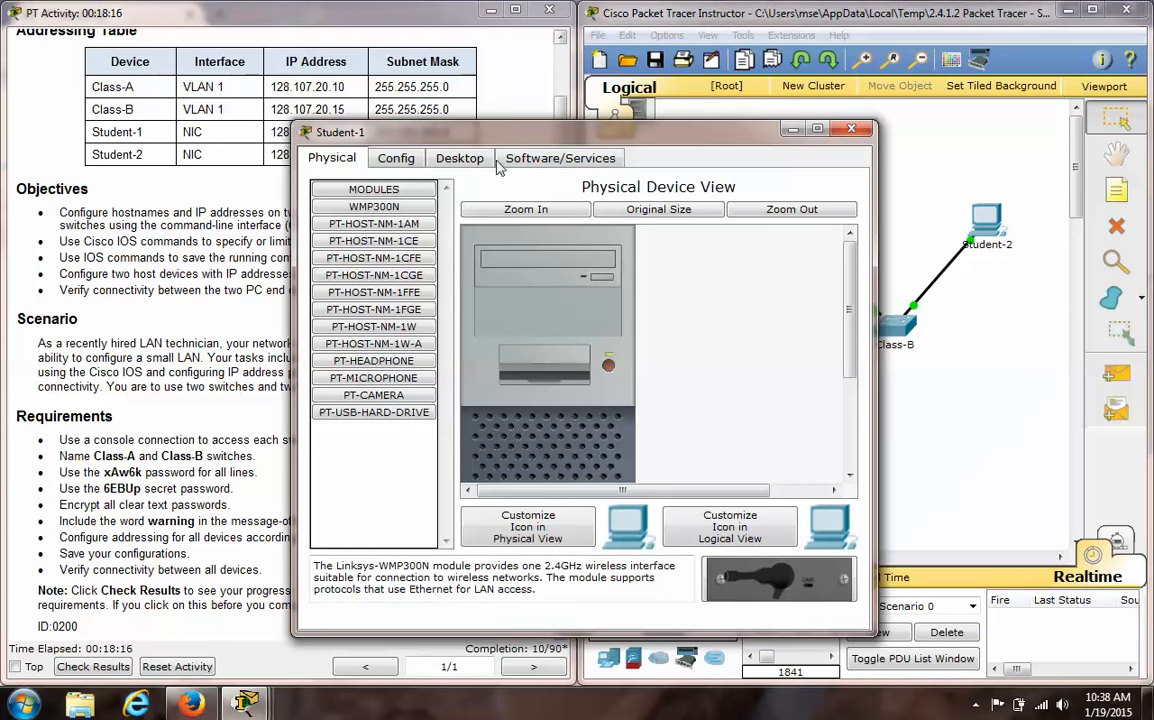
pyautogui.click(462, 160)
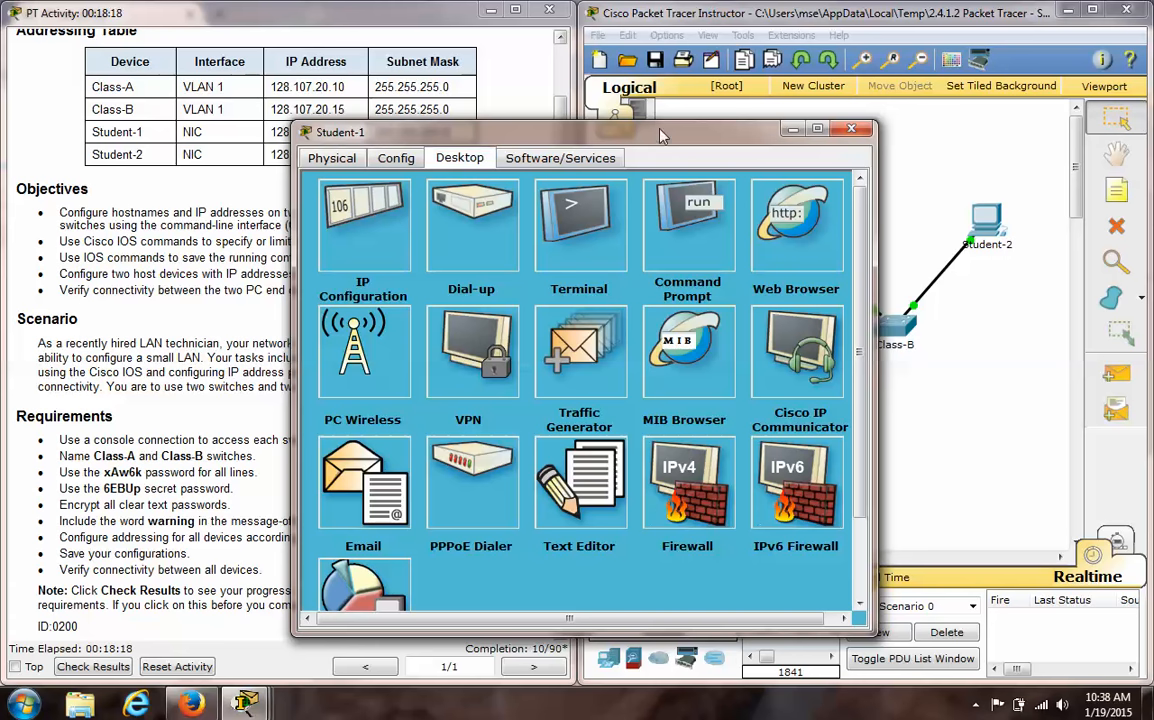
pyautogui.moveTo(660, 136); pyautogui.dragTo(784, 170)
pyautogui.moveTo(858, 147); pyautogui.dragTo(797, 111)
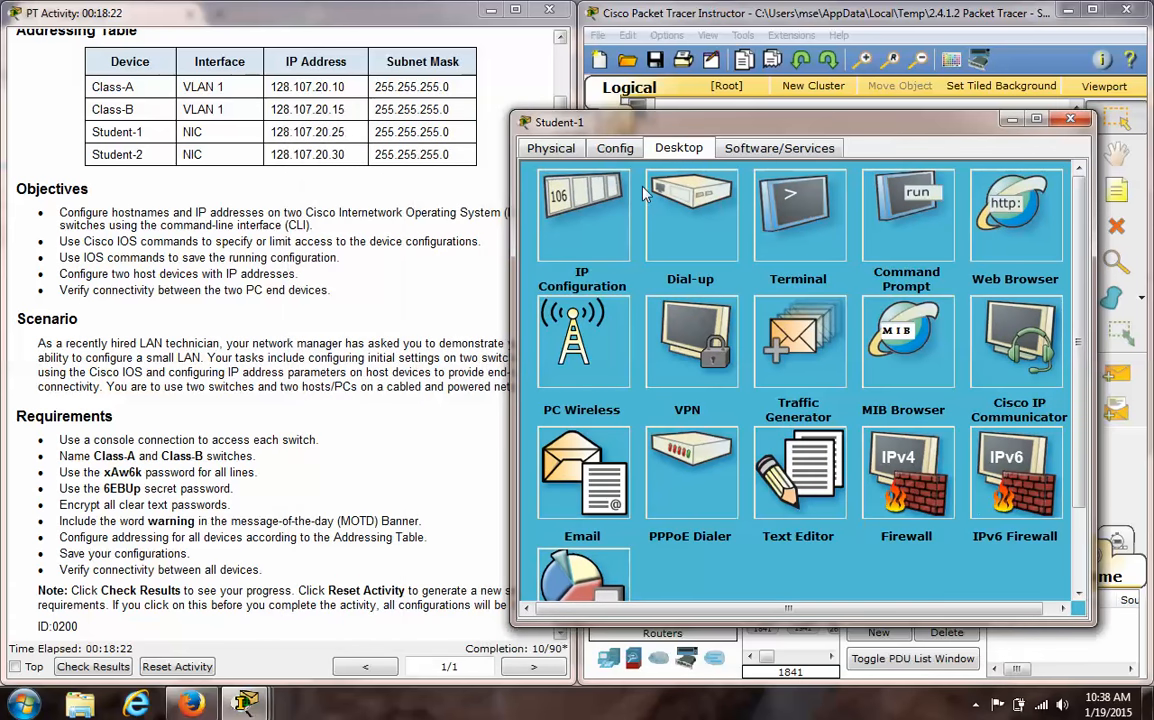
pyautogui.click(588, 212)
pyautogui.click(716, 251)
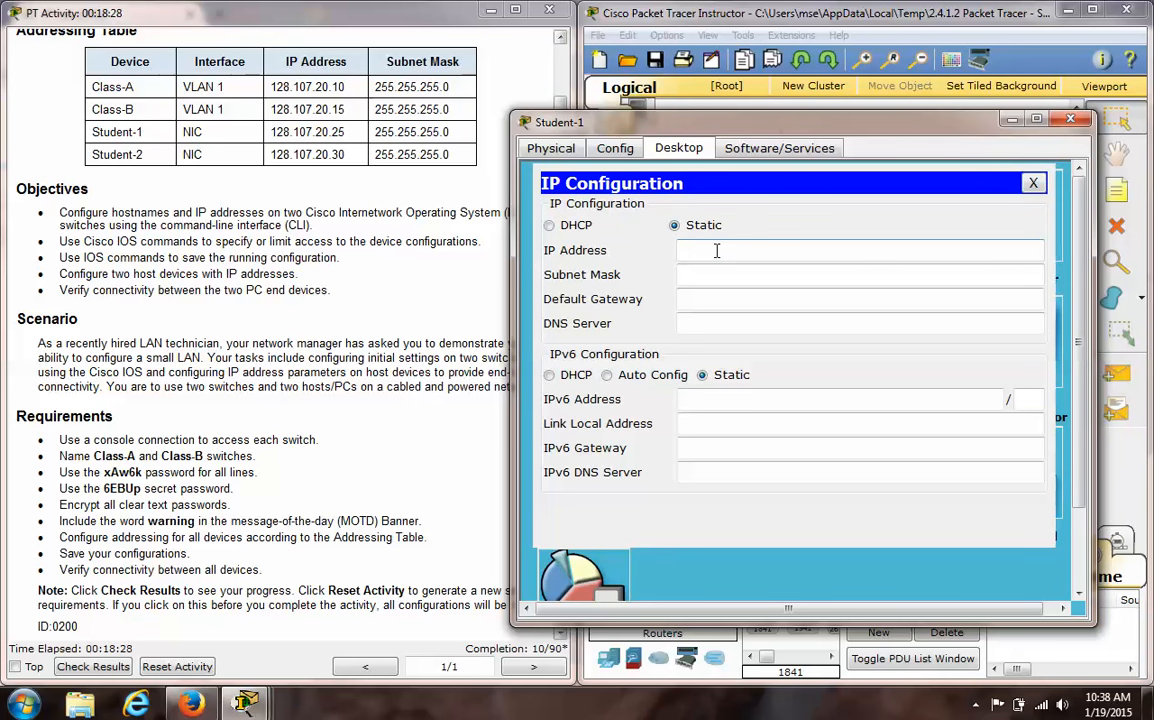
# - Enter 128.107.20.10 as Student-1's static IP address, begin the subnet mask with 255.255, and dismiss the error message
pyautogui.write('128.')
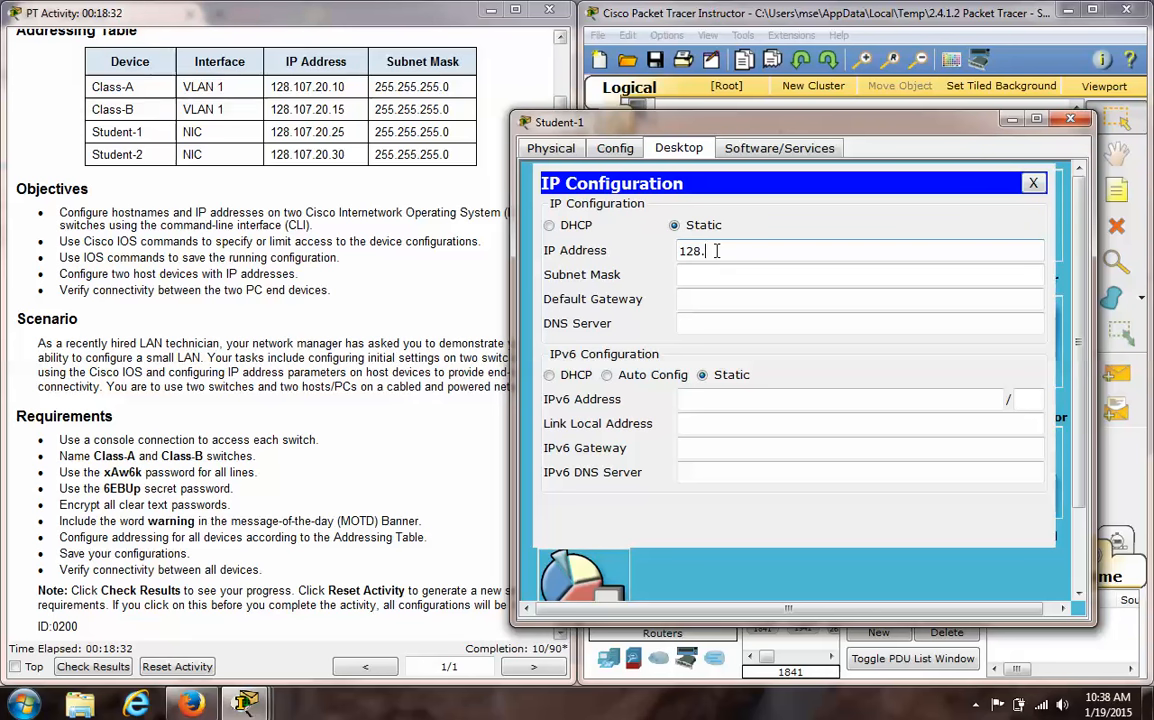
pyautogui.write('107.')
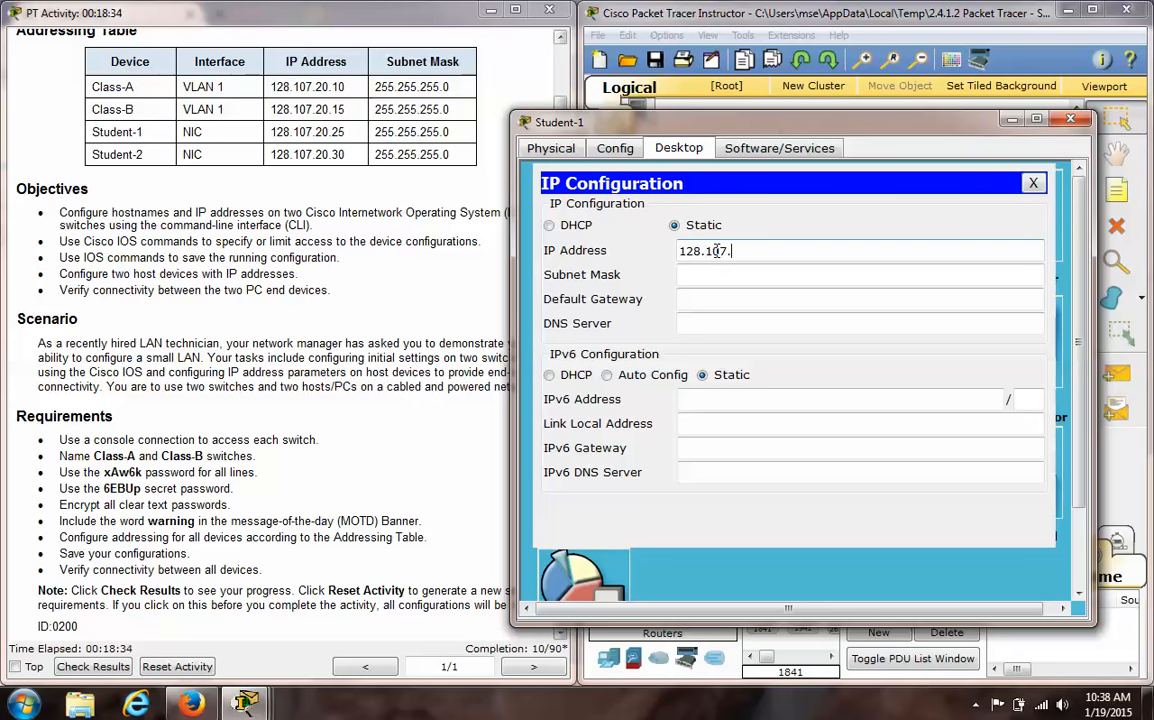
pyautogui.write('20.10')
pyautogui.press('Tab')
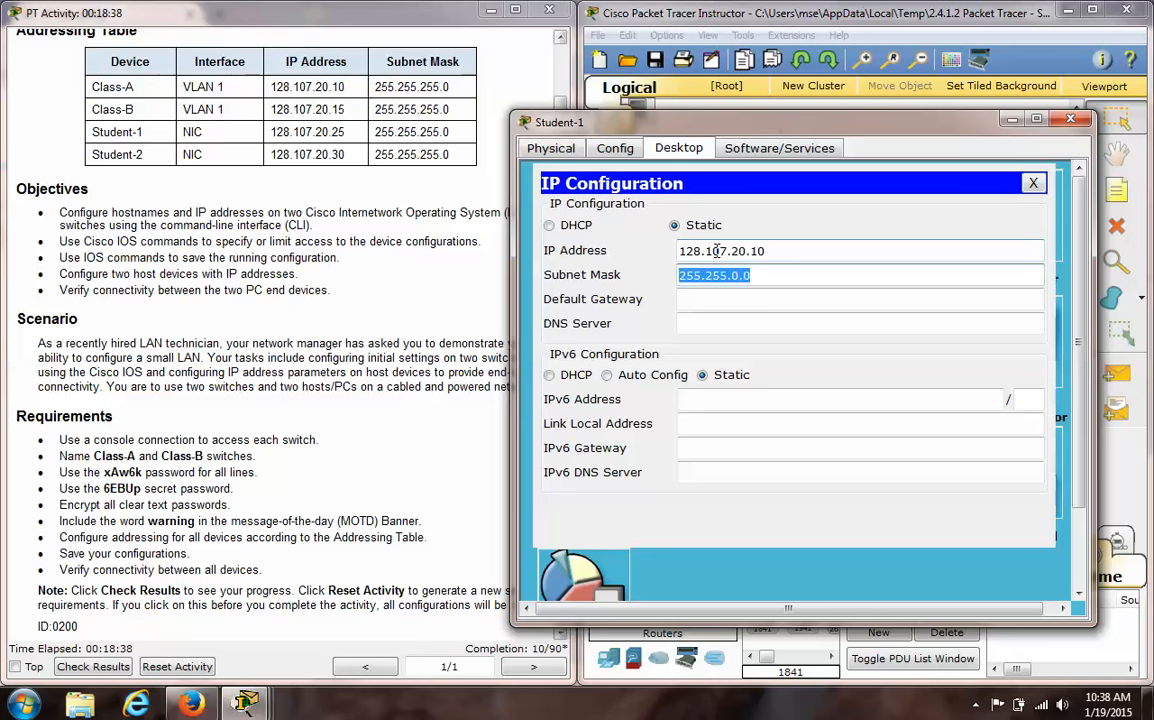
pyautogui.write('255.255.')
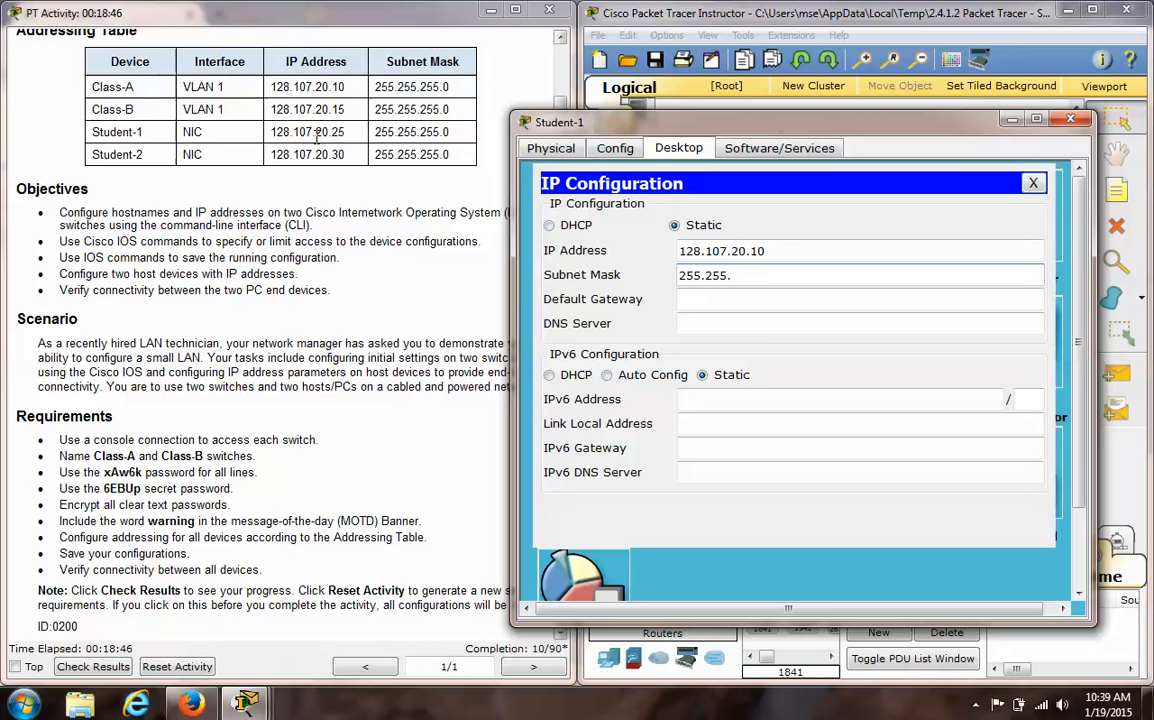
pyautogui.click(777, 250)
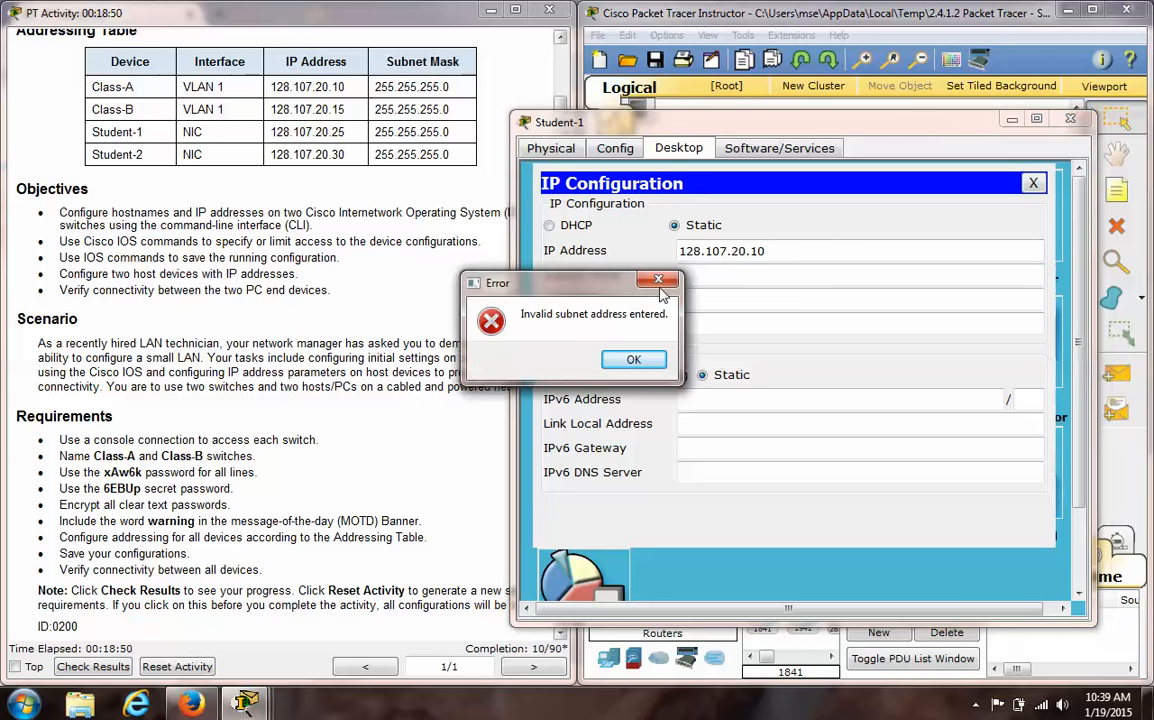
pyautogui.press('Return')
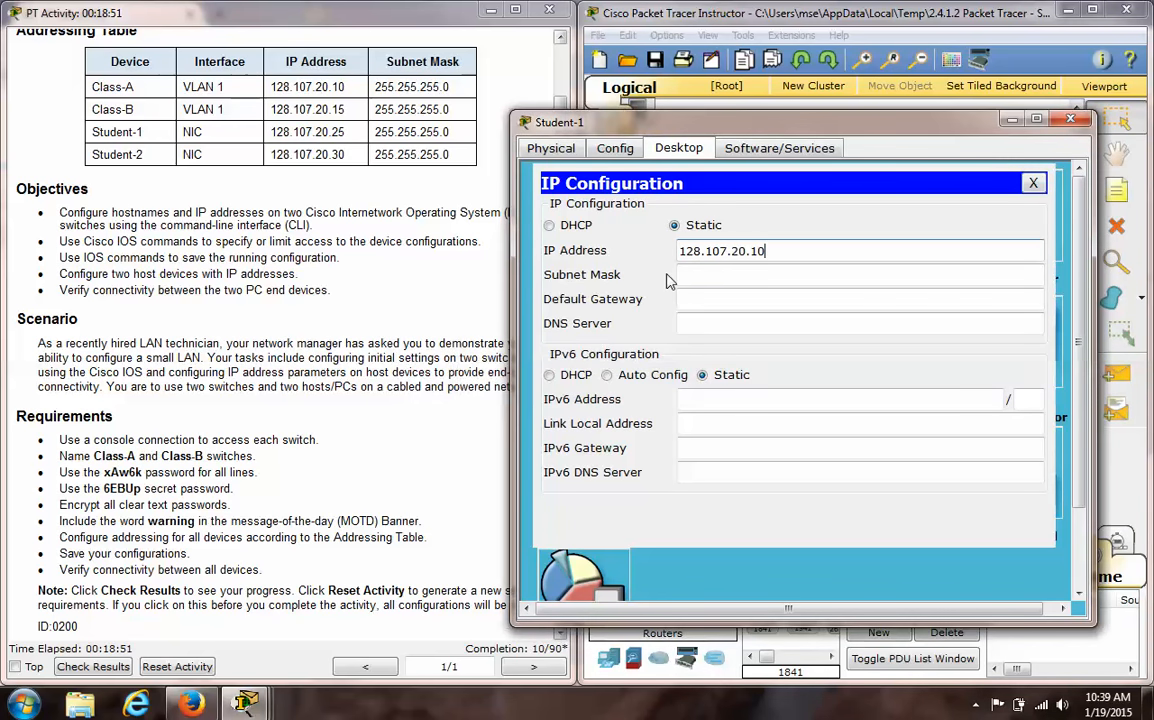
# - Correct Student-1's IP address to 128.107.20.25 and set its subnet mask to 255.255.255.0
pyautogui.press('BackSpace')
pyautogui.press('BackSpace')
pyautogui.write('25')
pyautogui.click(764, 274)
pyautogui.press('BackSpace')
pyautogui.press('BackSpace')
pyautogui.press('BackSpace')
pyautogui.press('BackSpace')
pyautogui.press('BackSpace')
pyautogui.write('5.255.255.0')
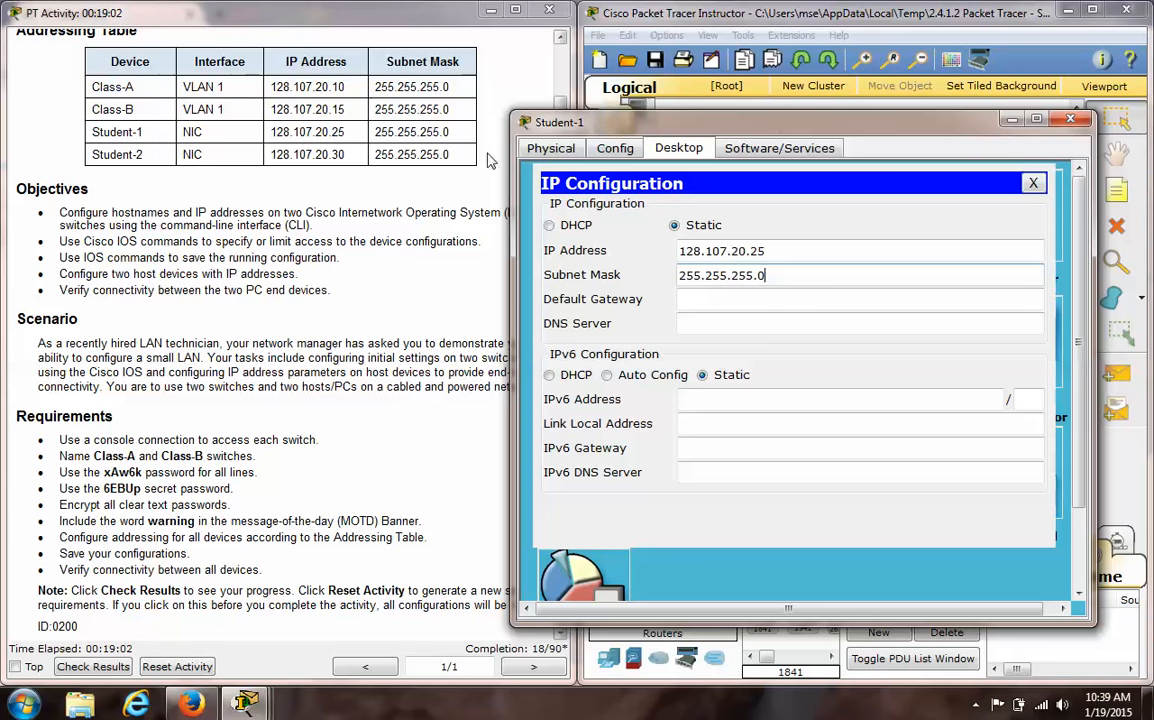
pyautogui.click(717, 302)
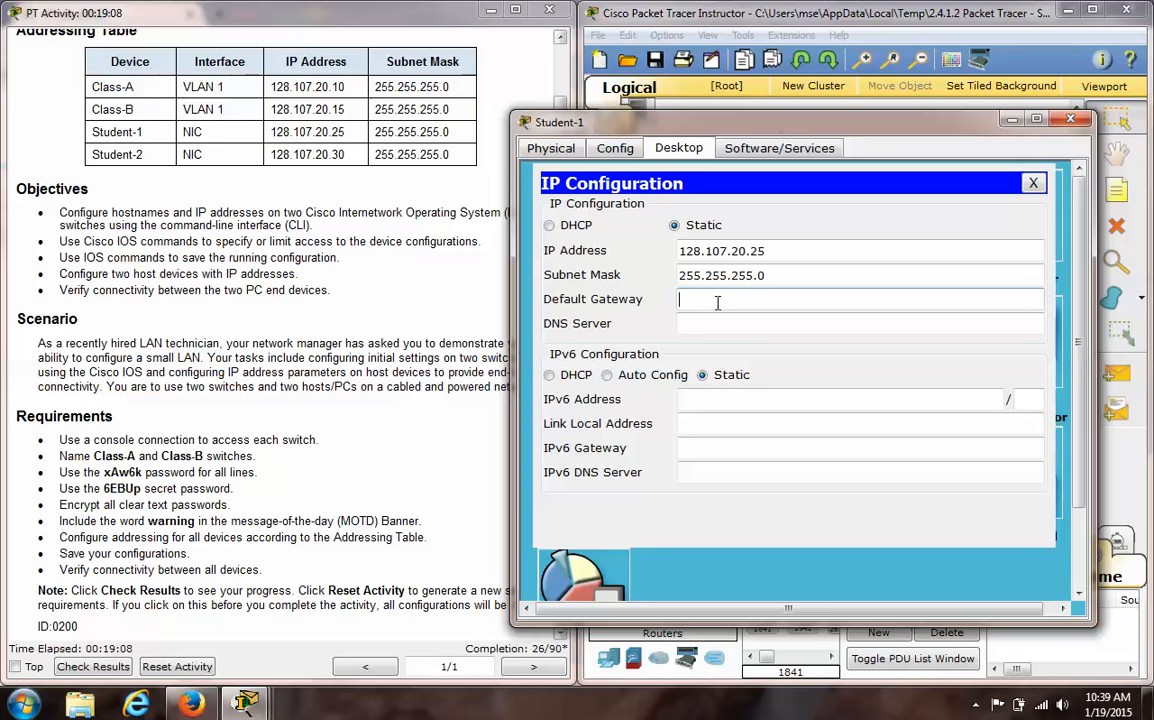
# - Close the Student-1 window and check the activity results
pyautogui.click(1073, 123)
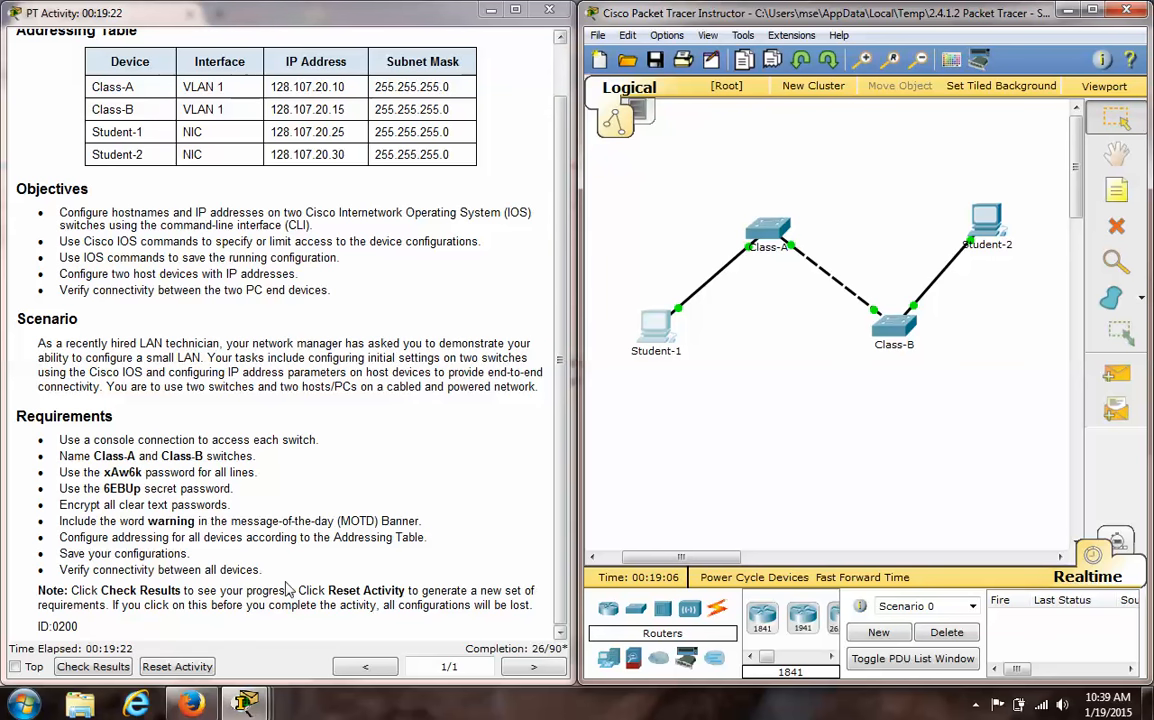
pyautogui.click(105, 670)
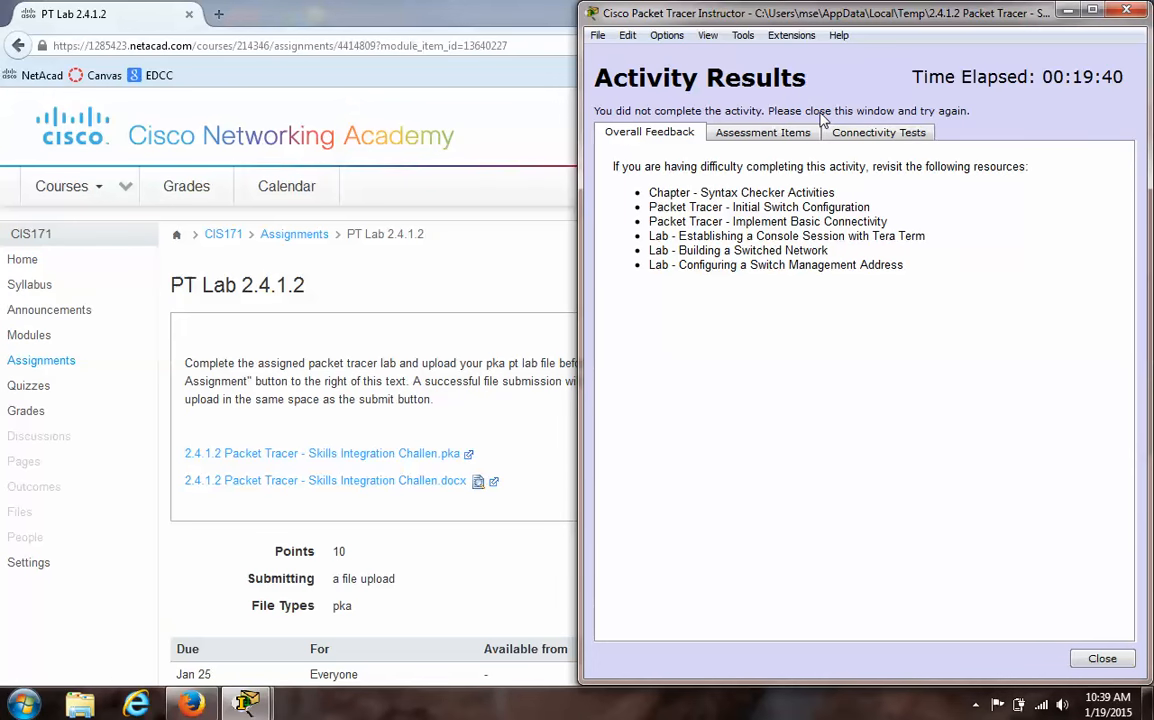
# - Review the assessment items for both switches and both student PCs in the activity results, and close the results
pyautogui.click(785, 138)
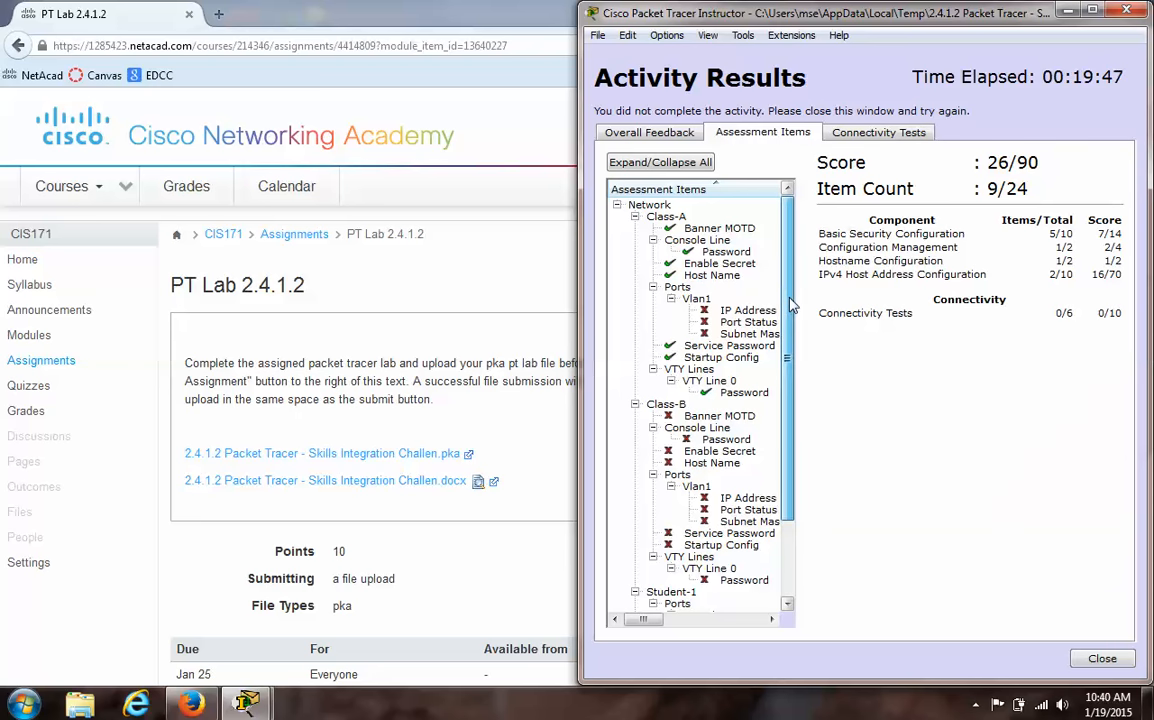
pyautogui.scroll(-1, 771, 330)
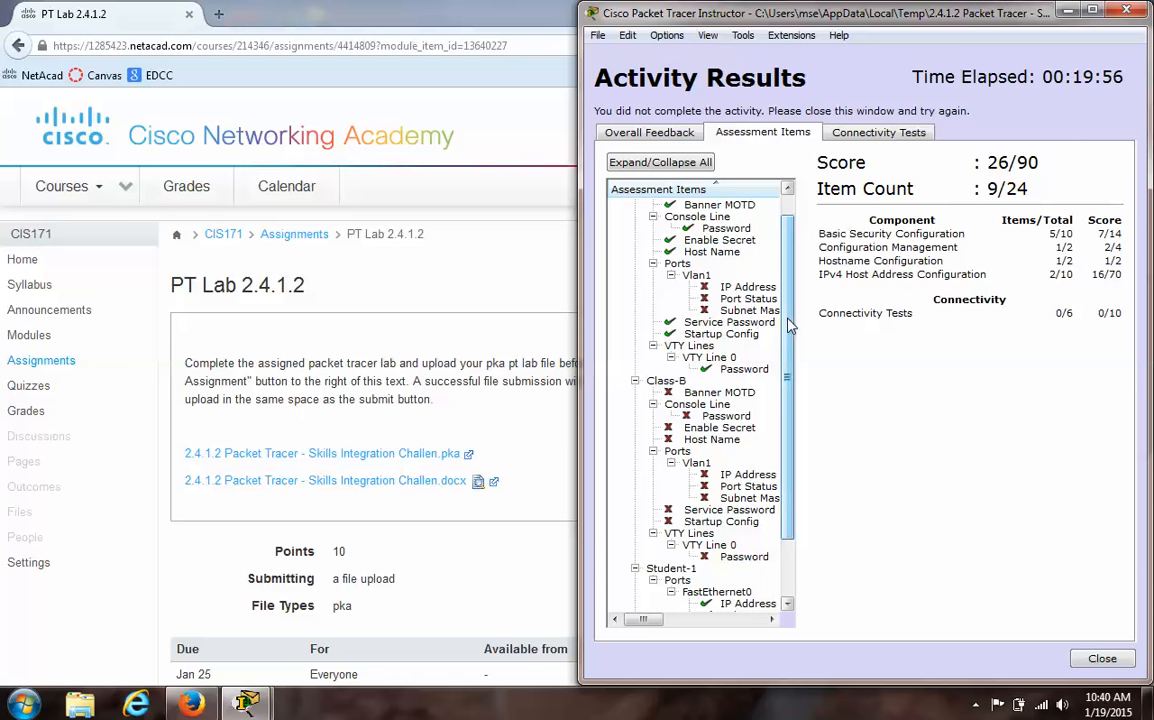
pyautogui.scroll(-1, 788, 390)
pyautogui.scroll(-2, 788, 392)
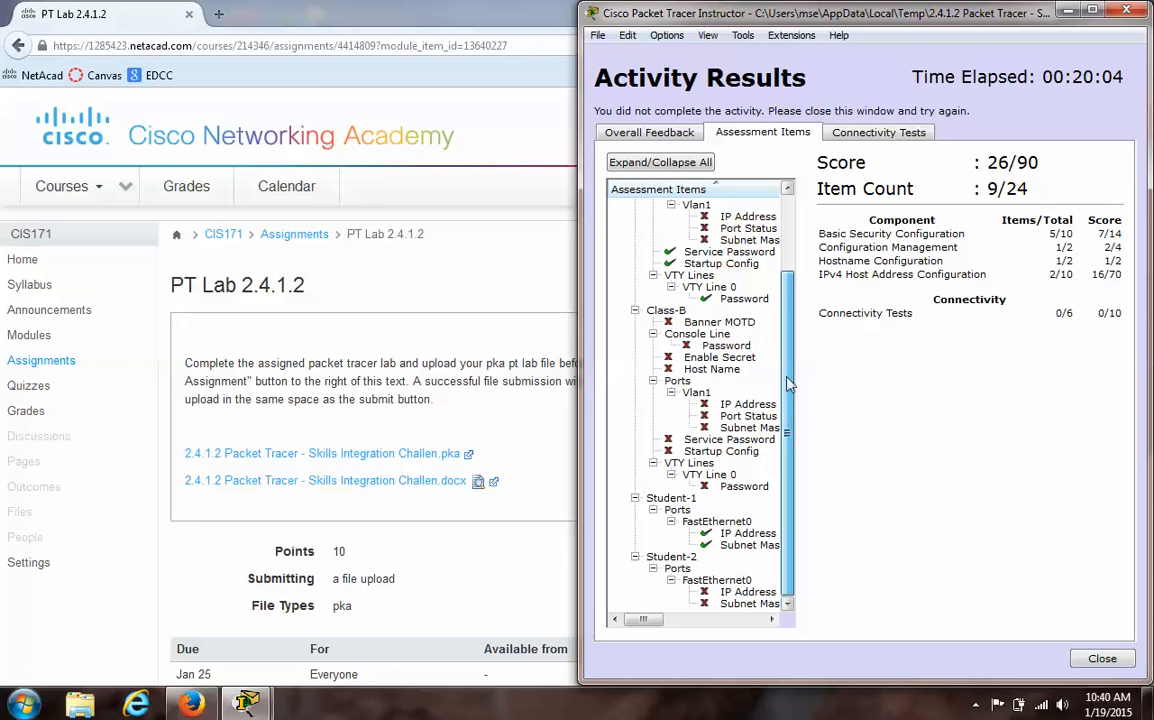
pyautogui.moveTo(789, 383); pyautogui.dragTo(789, 251)
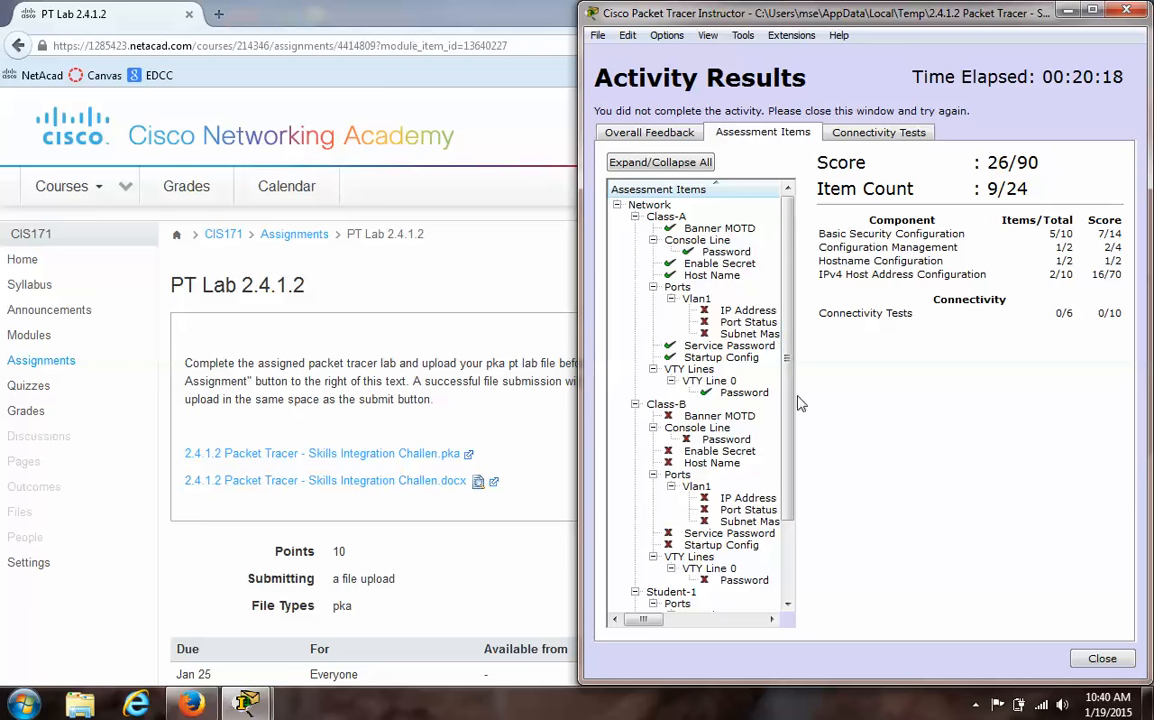
pyautogui.click(1102, 660)
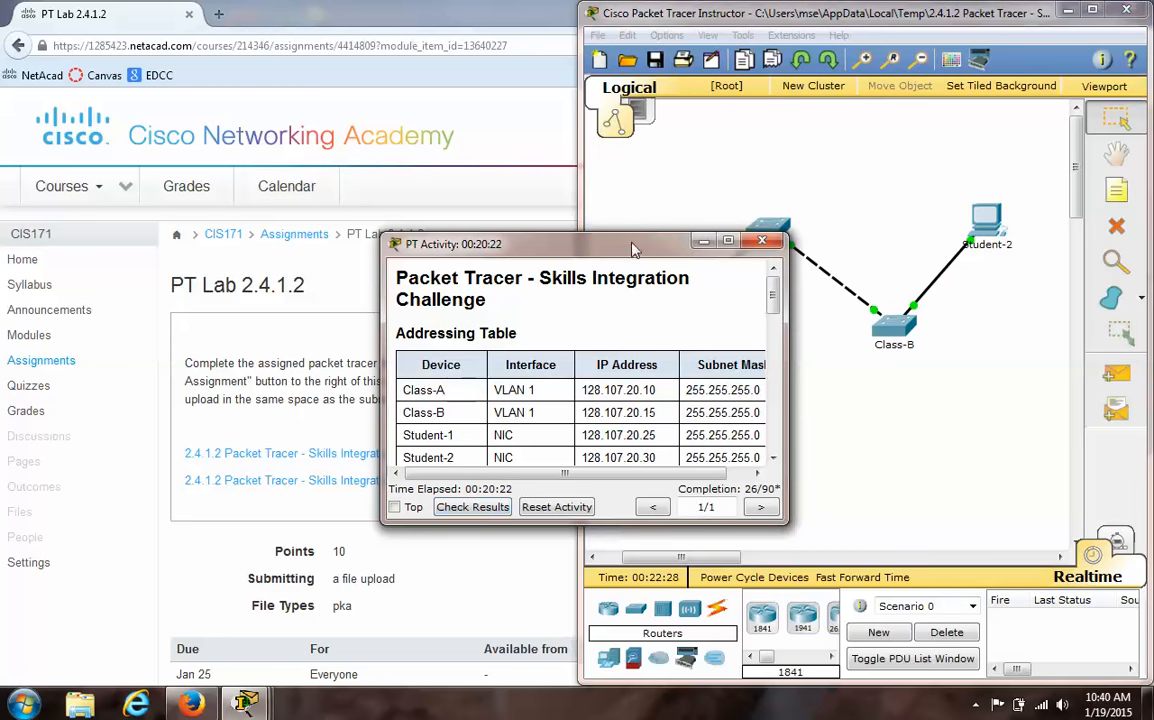
# - Dock the activity instructions beside the topology so the full addressing table is readable, and restore the Class-A CLI window
pyautogui.moveTo(633, 248); pyautogui.dragTo(90, 108)
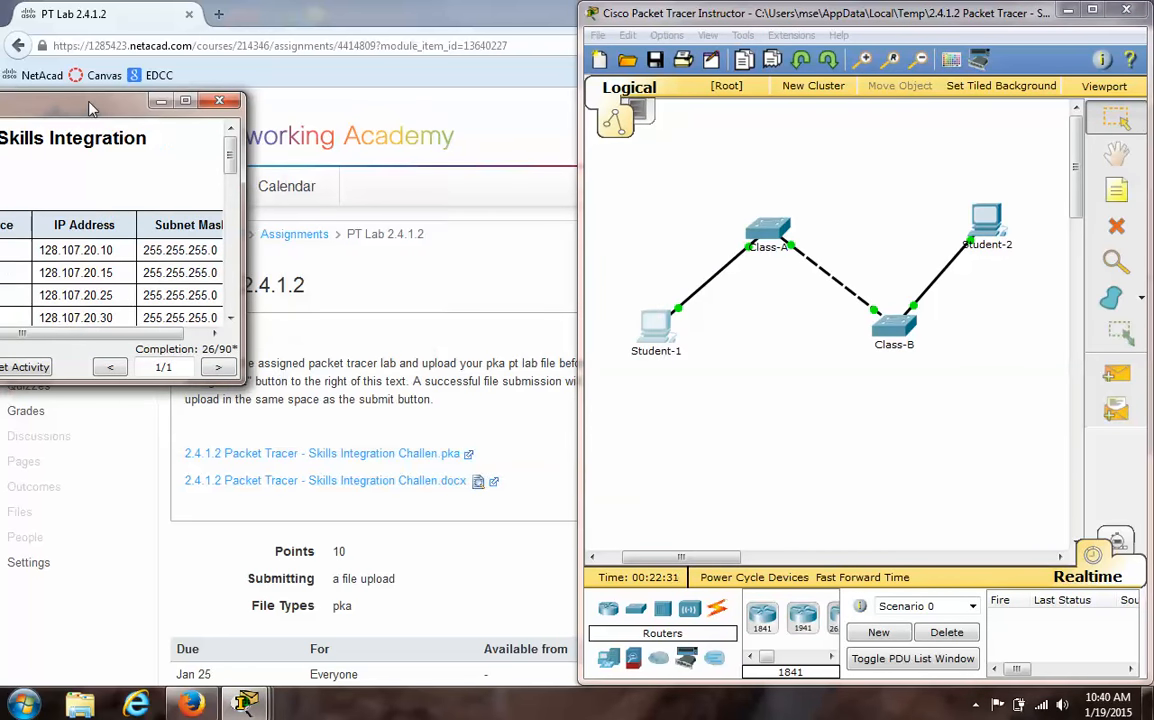
pyautogui.moveTo(90, 100); pyautogui.dragTo(4, 73)
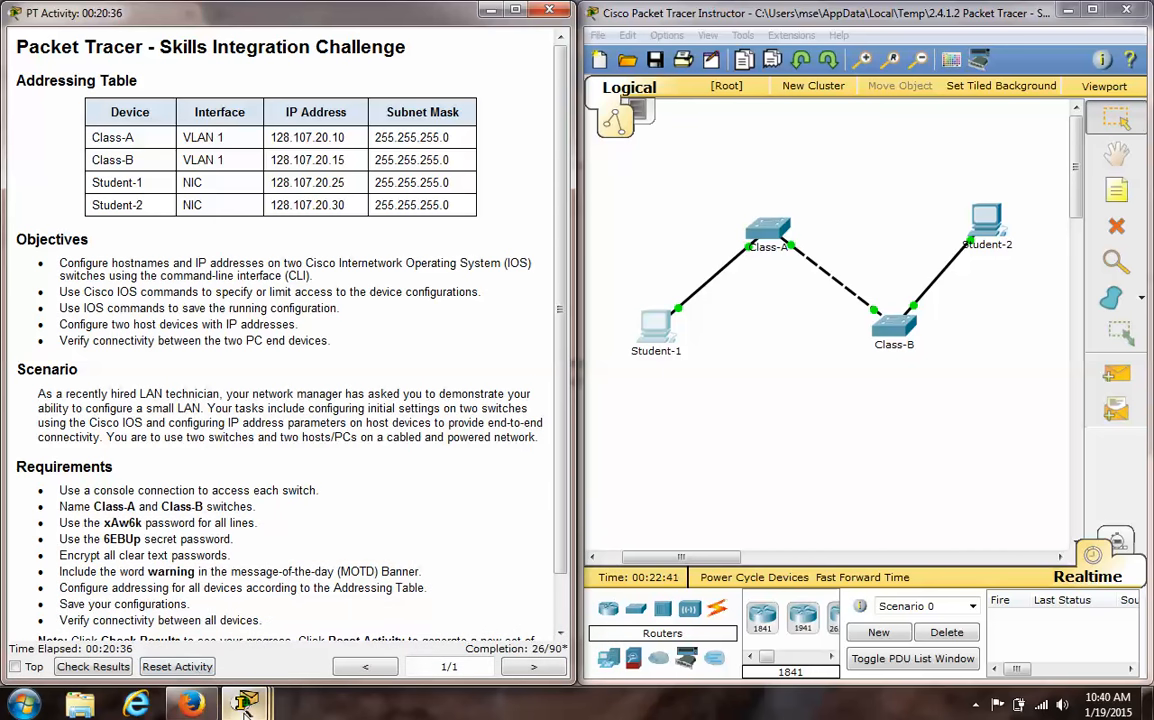
pyautogui.moveTo(244, 705)
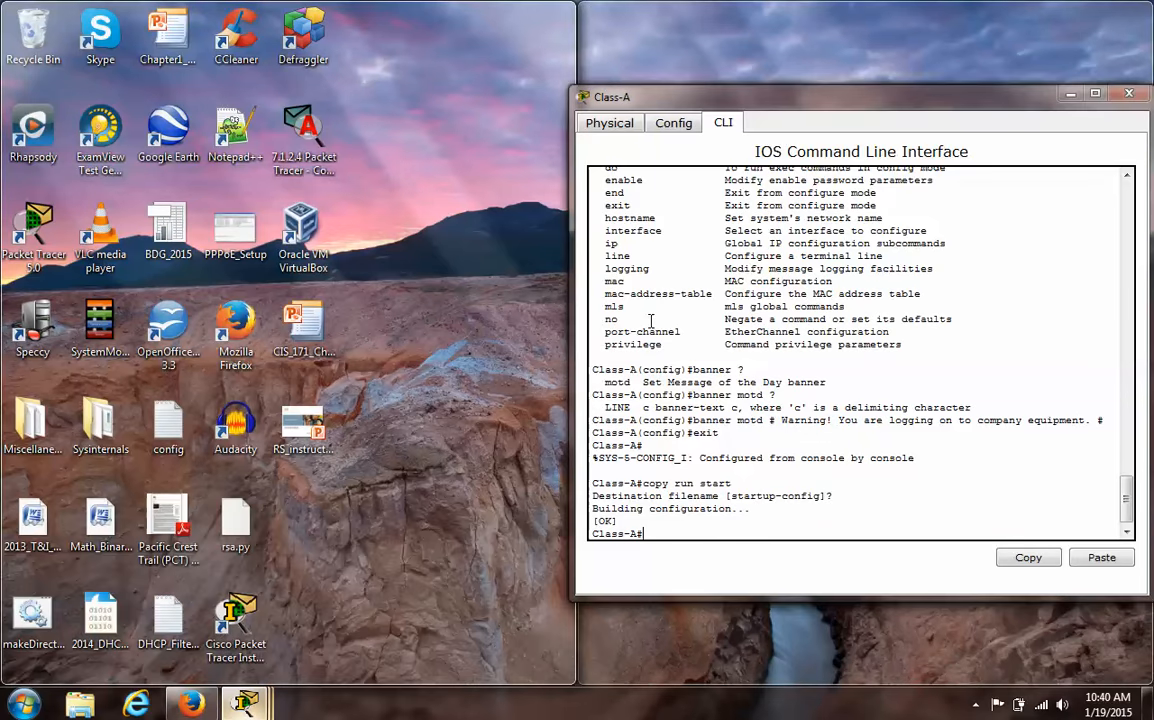
pyautogui.click(310, 622)
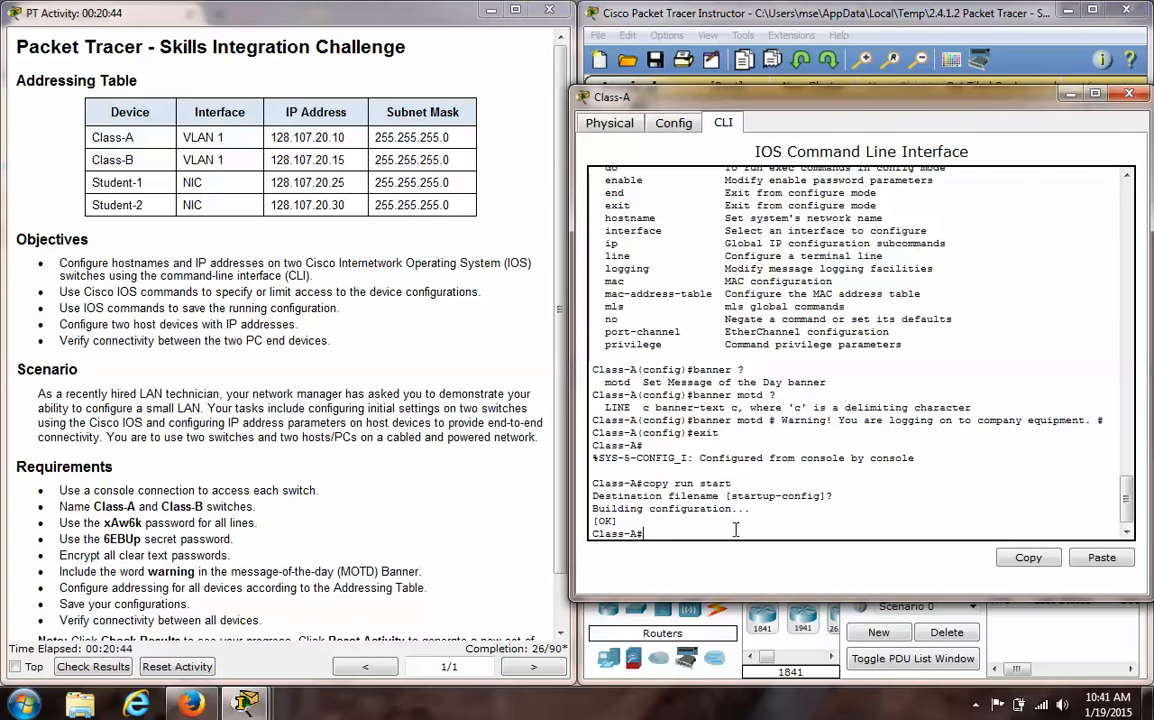
# - In global configuration mode on Class-A, assign interface VLAN 1 the IP address 128.107.20.10 with mask 255.255.255.0
pyautogui.write('configure terminal')
pyautogui.press('Return')
pyautogui.write('interface vlan')
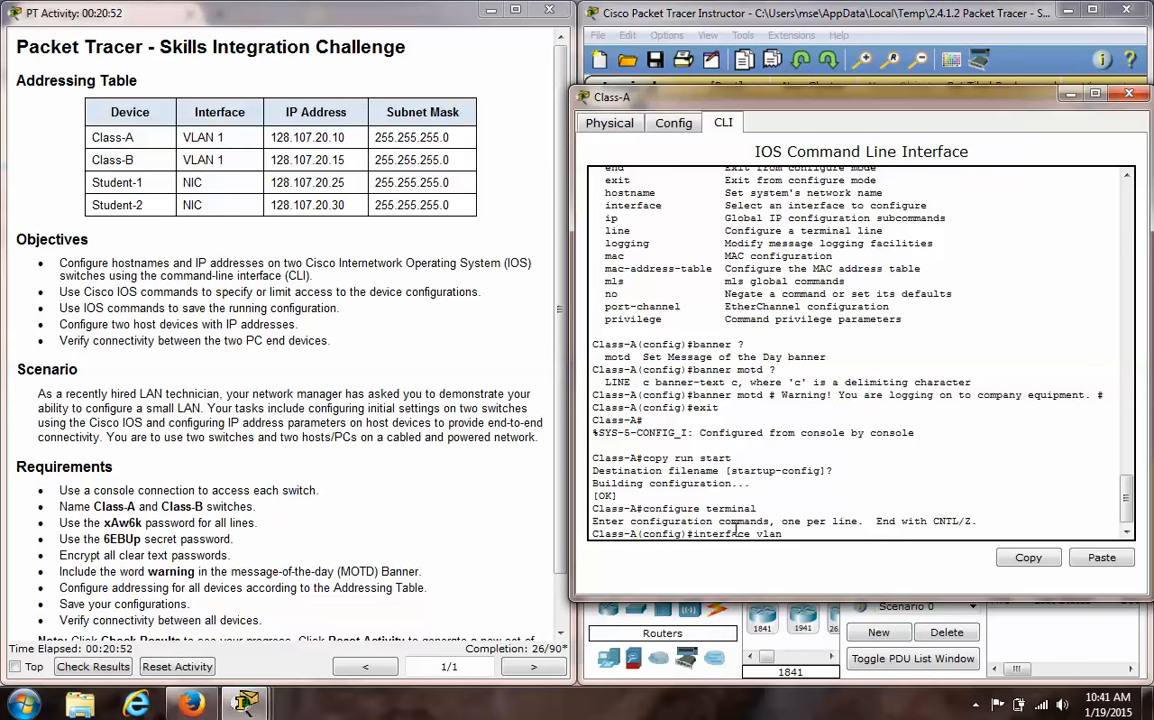
pyautogui.write(' 1')
pyautogui.press('Return')
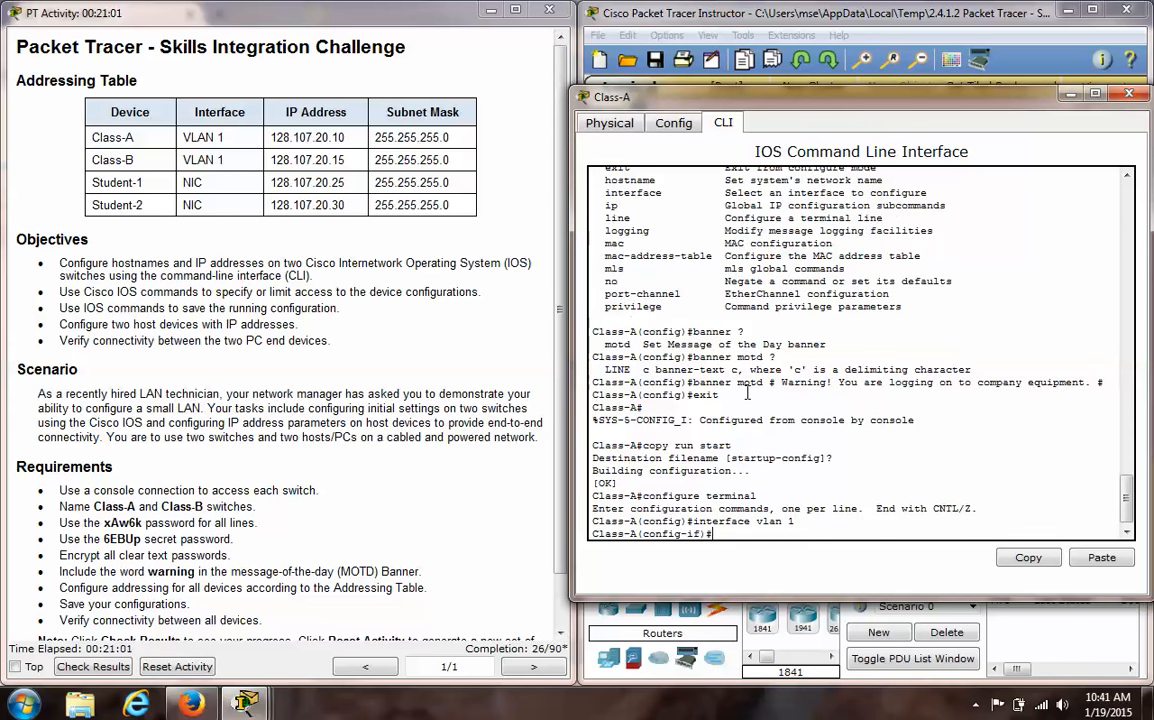
pyautogui.write('ip address 128.107')
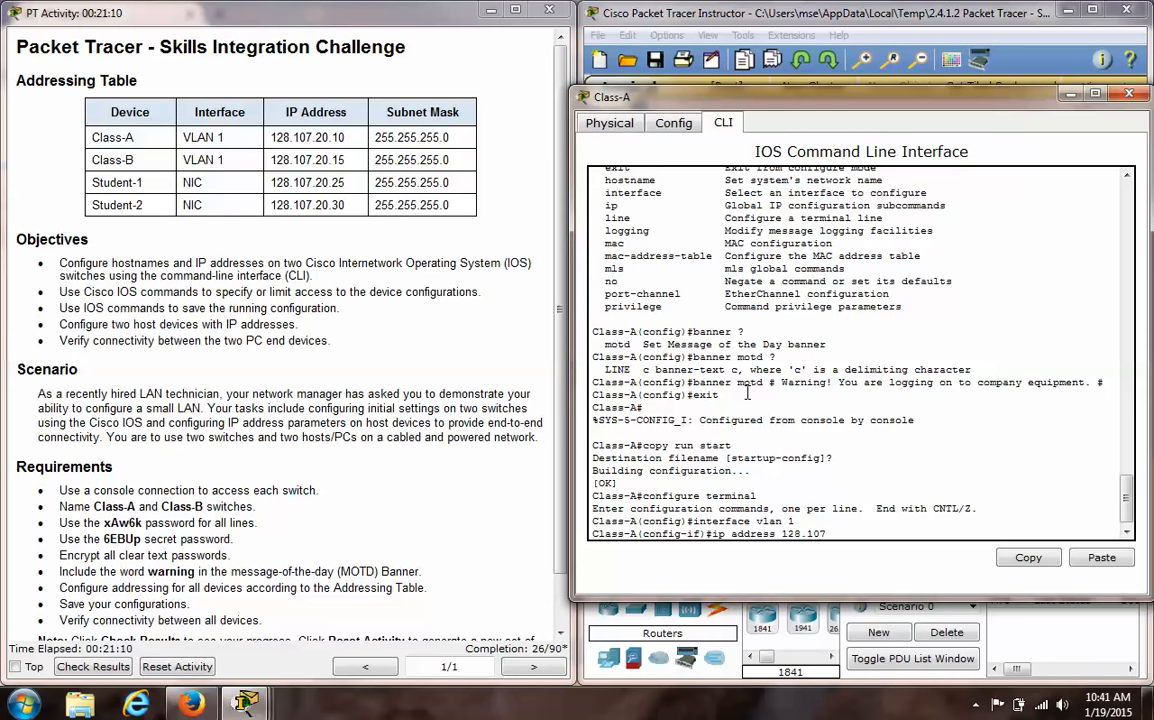
pyautogui.write('.20.10 255.255.255.0')
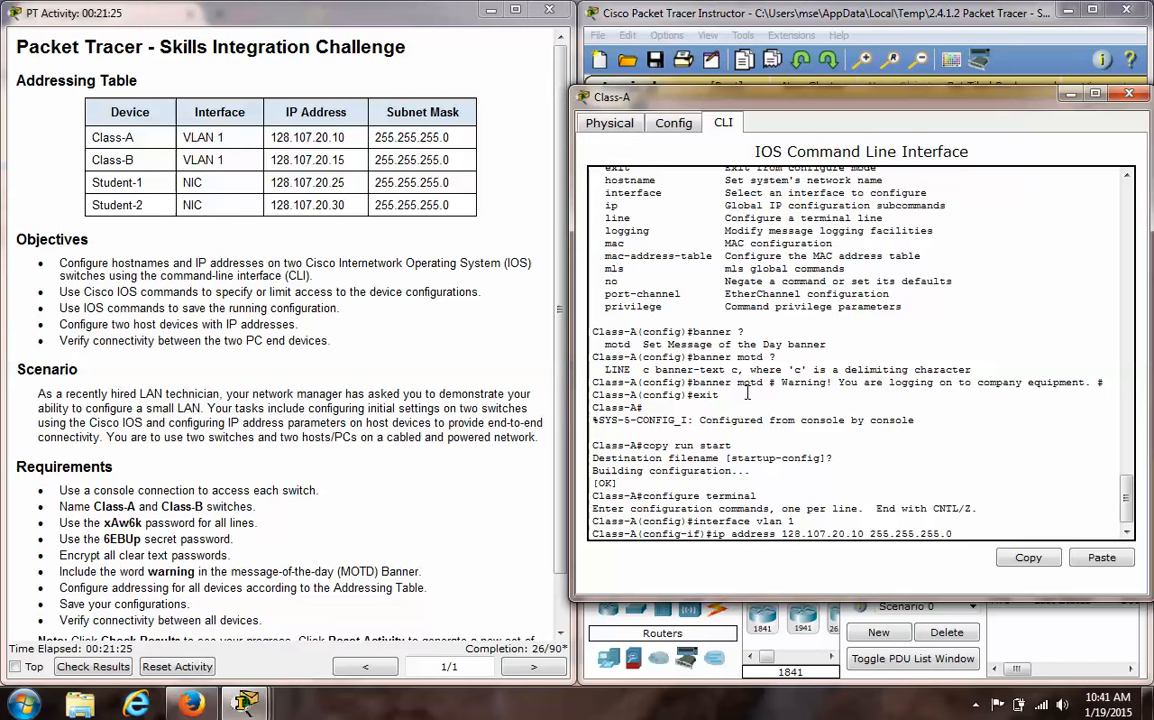
pyautogui.press('Return')
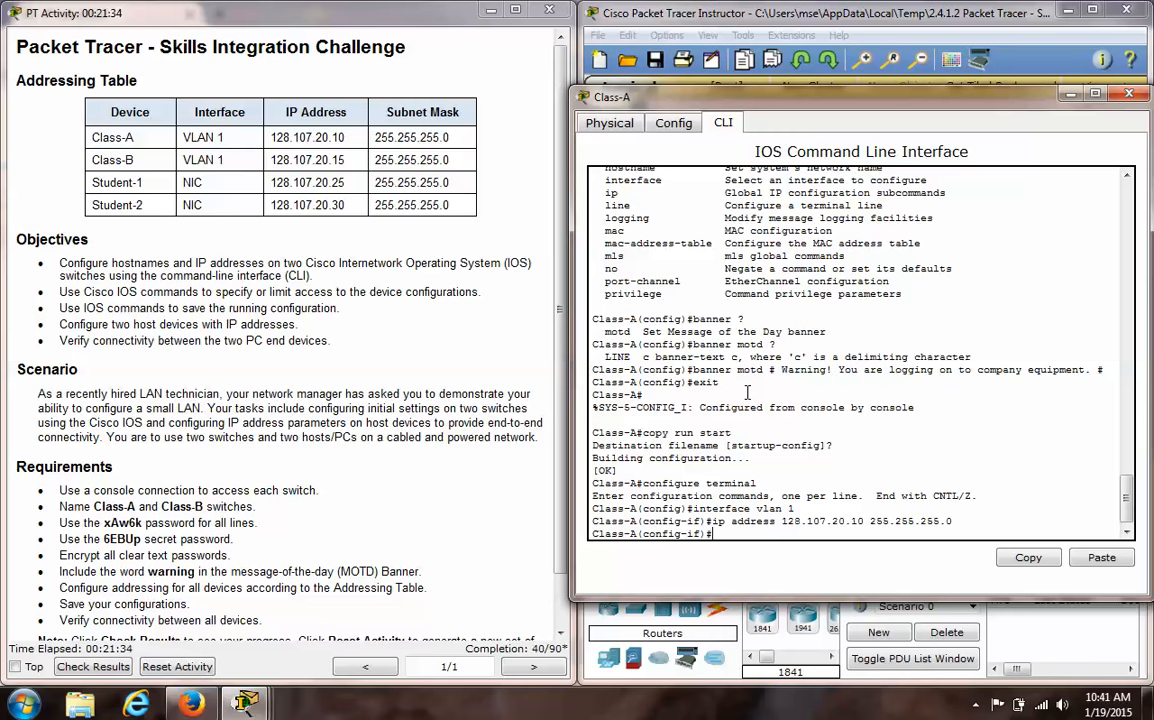
# - Enable Class-A's VLAN 1 interface with no shutdown and return to privileged EXEC mode
pyautogui.write('no shutdown')
pyautogui.press('Return')
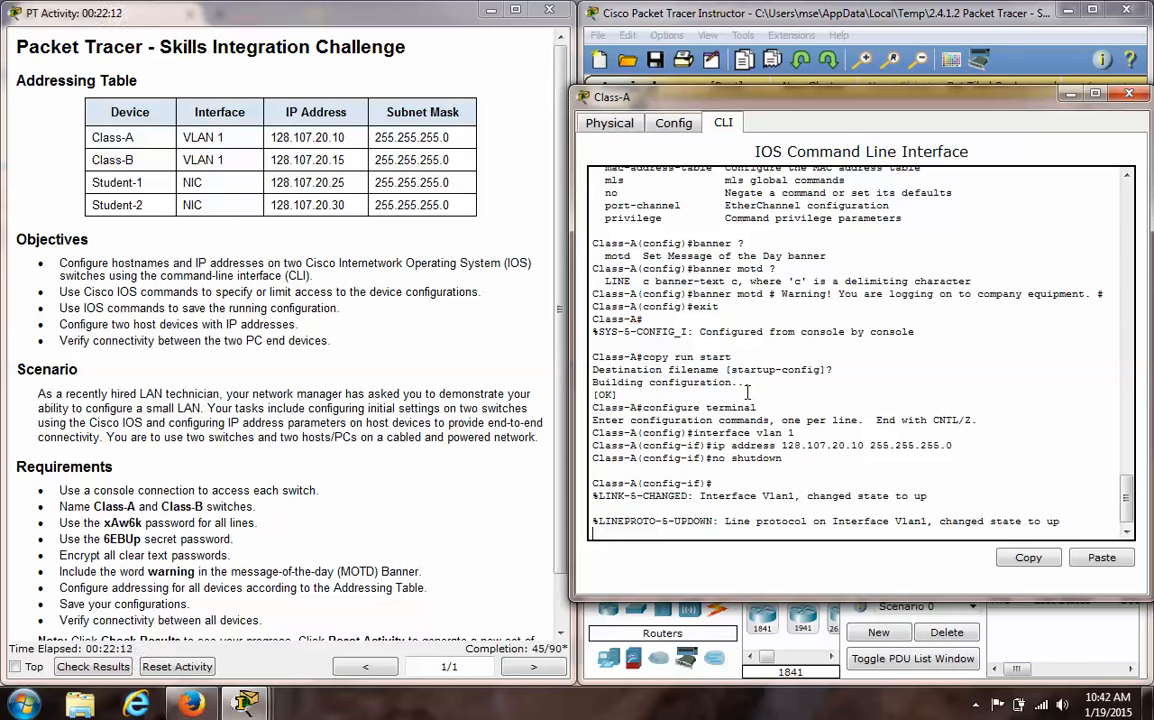
pyautogui.press('Return')
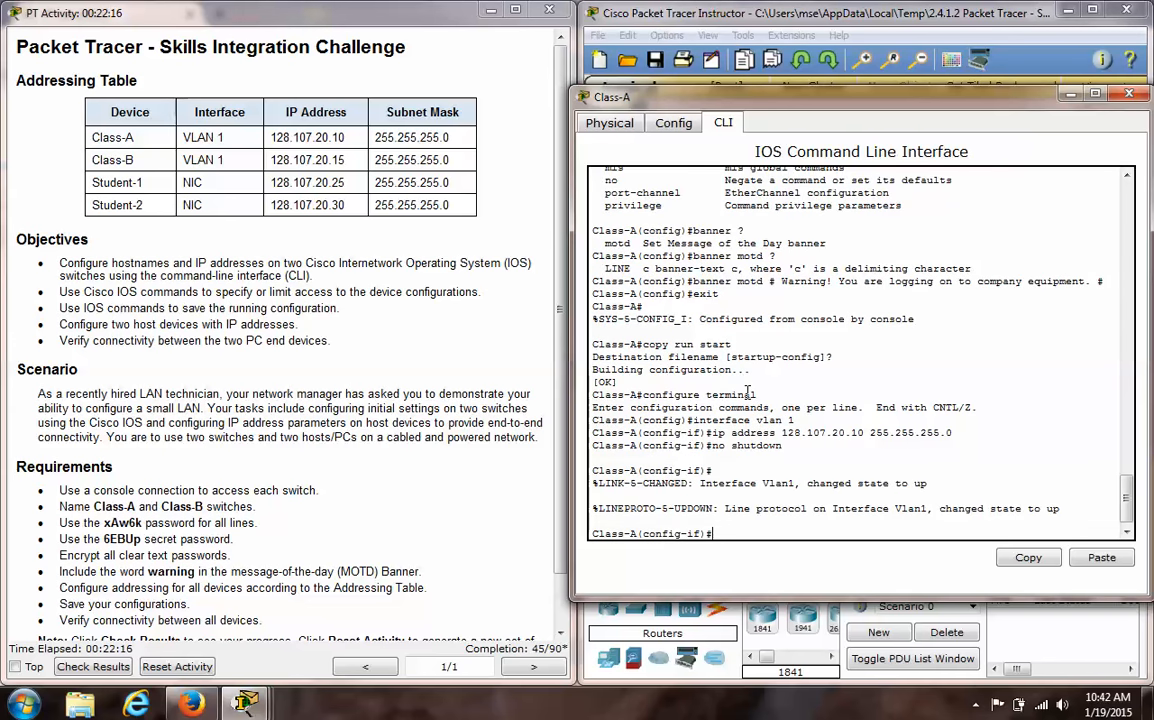
pyautogui.hotkey('ctrl', 'z')
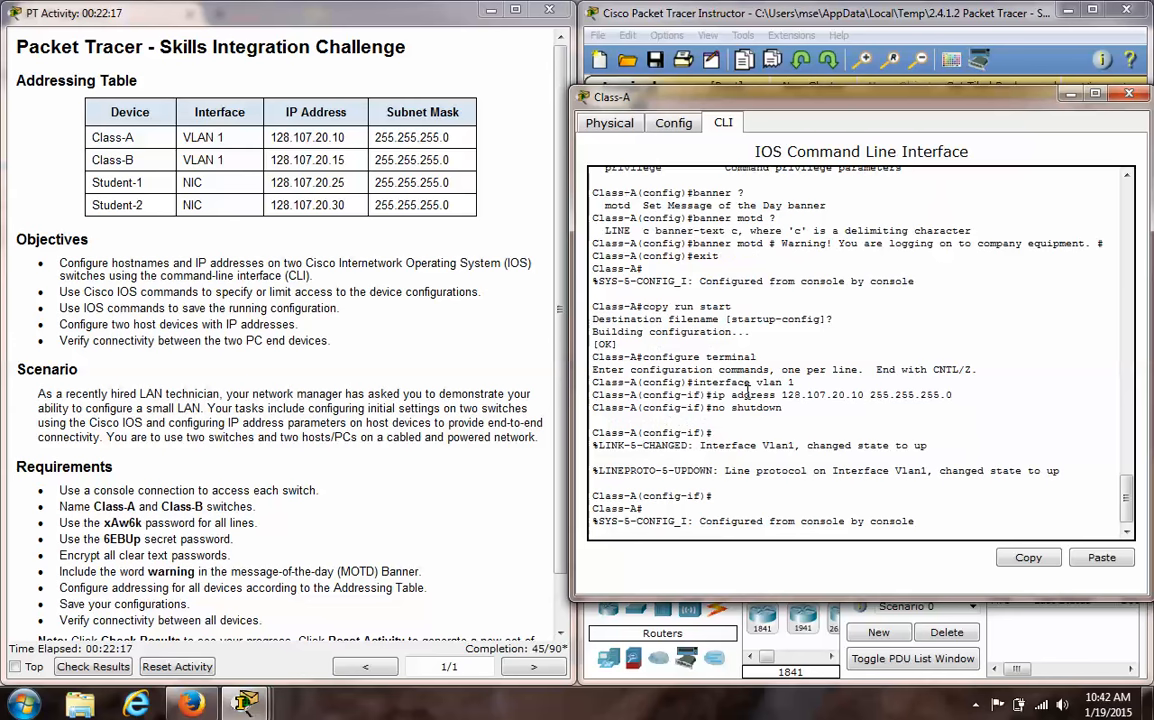
pyautogui.press('Return')
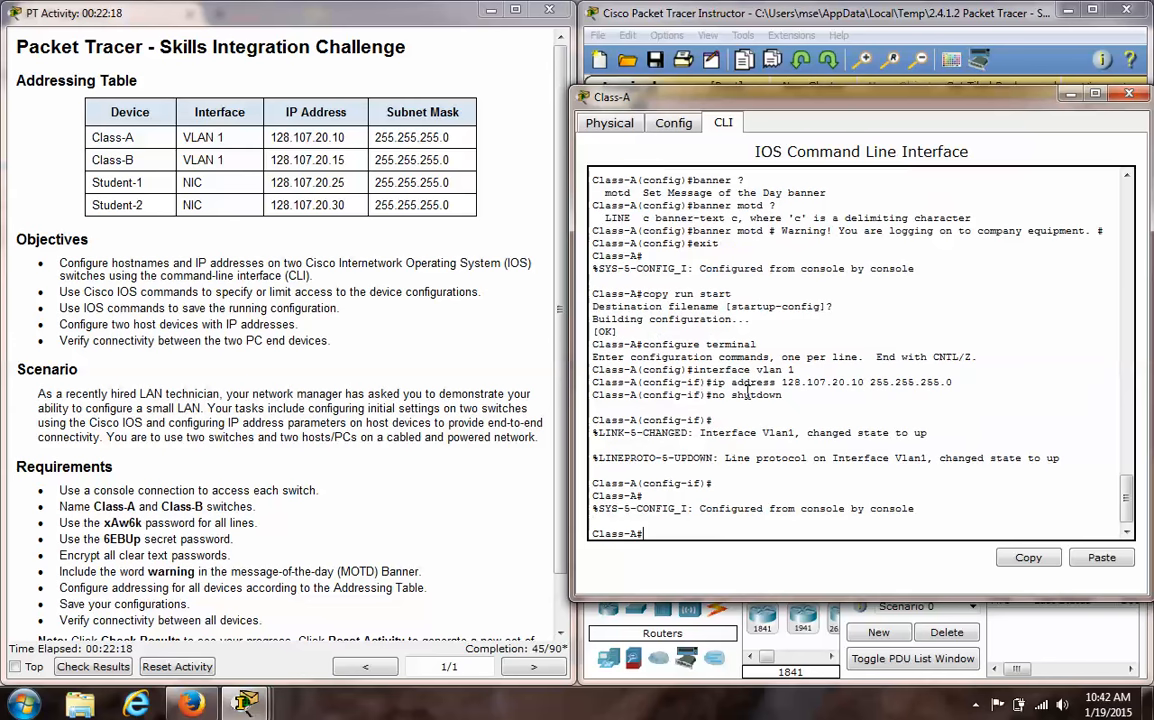
# - Minimize the Class-A window, recheck the activity results, review the assessment items, and close the results
pyautogui.click(1071, 94)
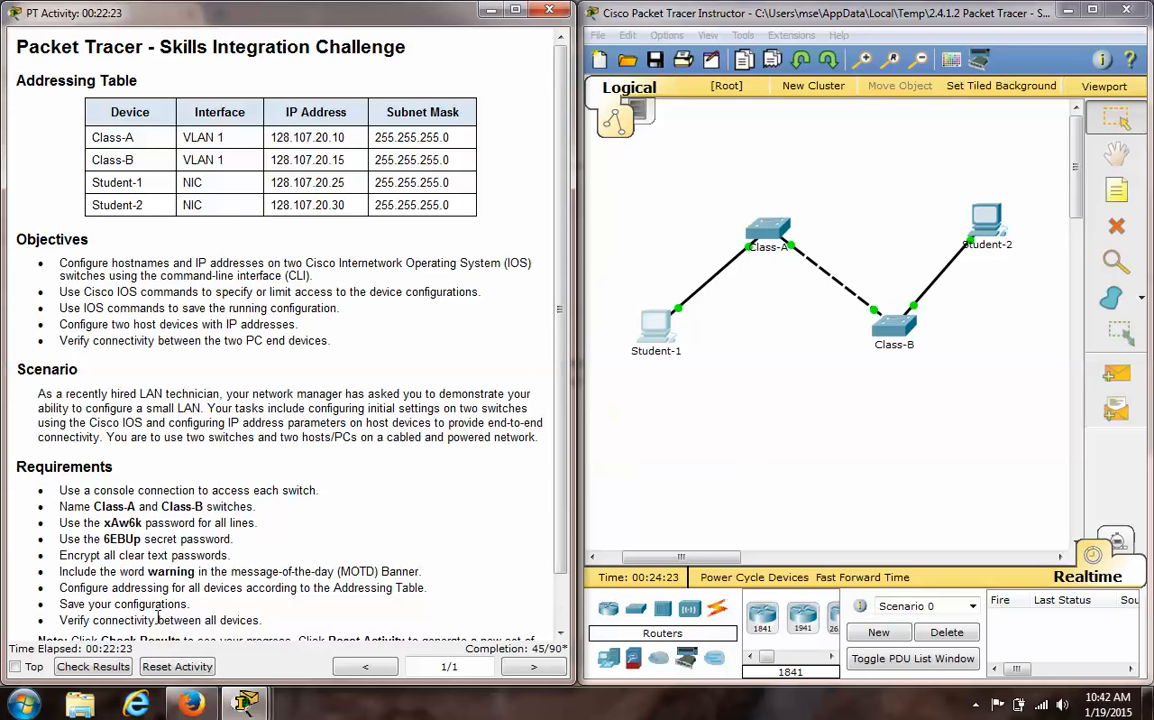
pyautogui.click(112, 668)
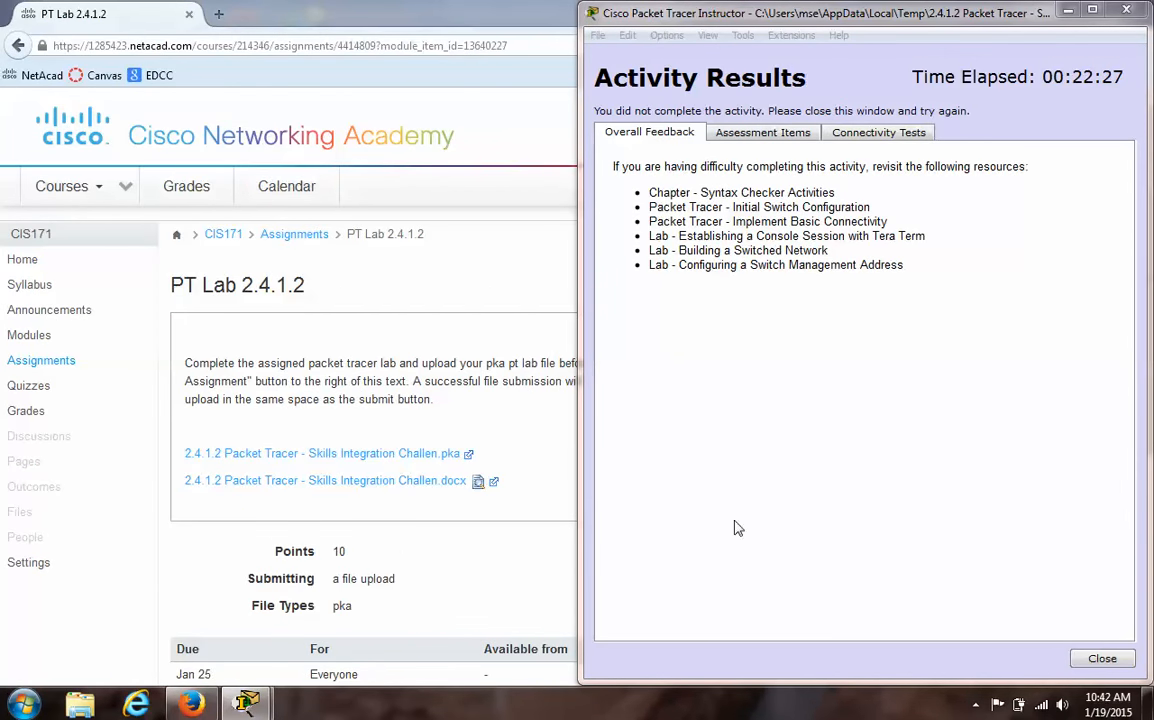
pyautogui.click(760, 134)
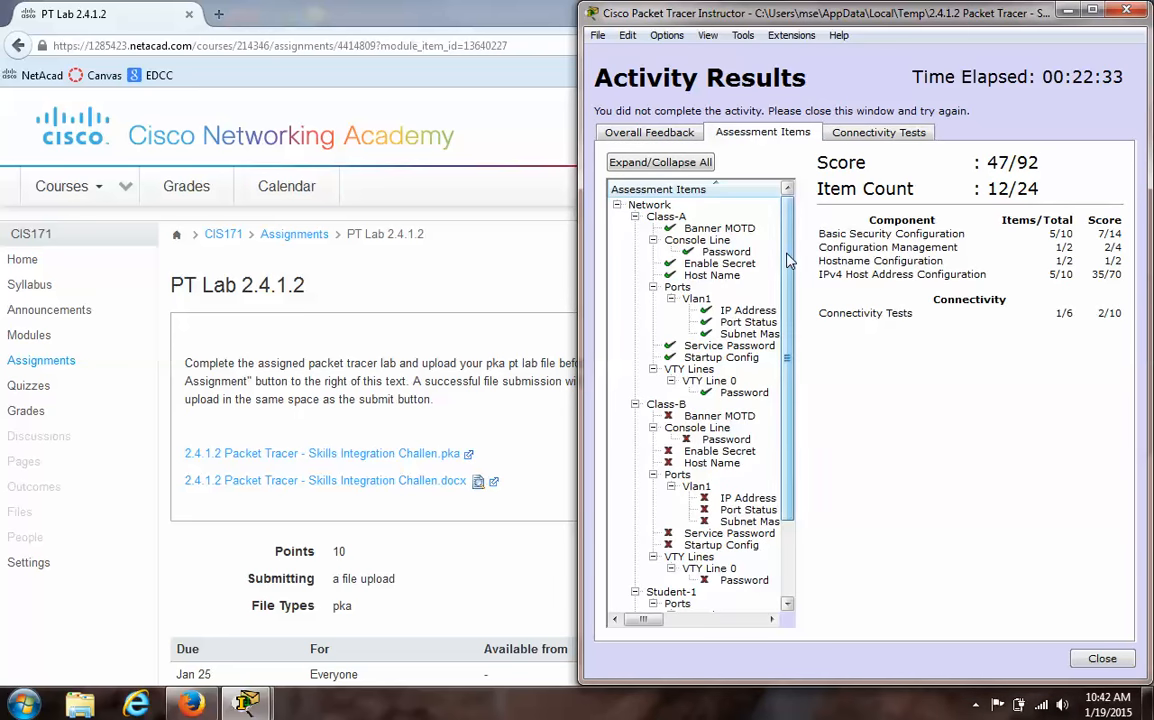
pyautogui.moveTo(790, 278); pyautogui.dragTo(792, 384)
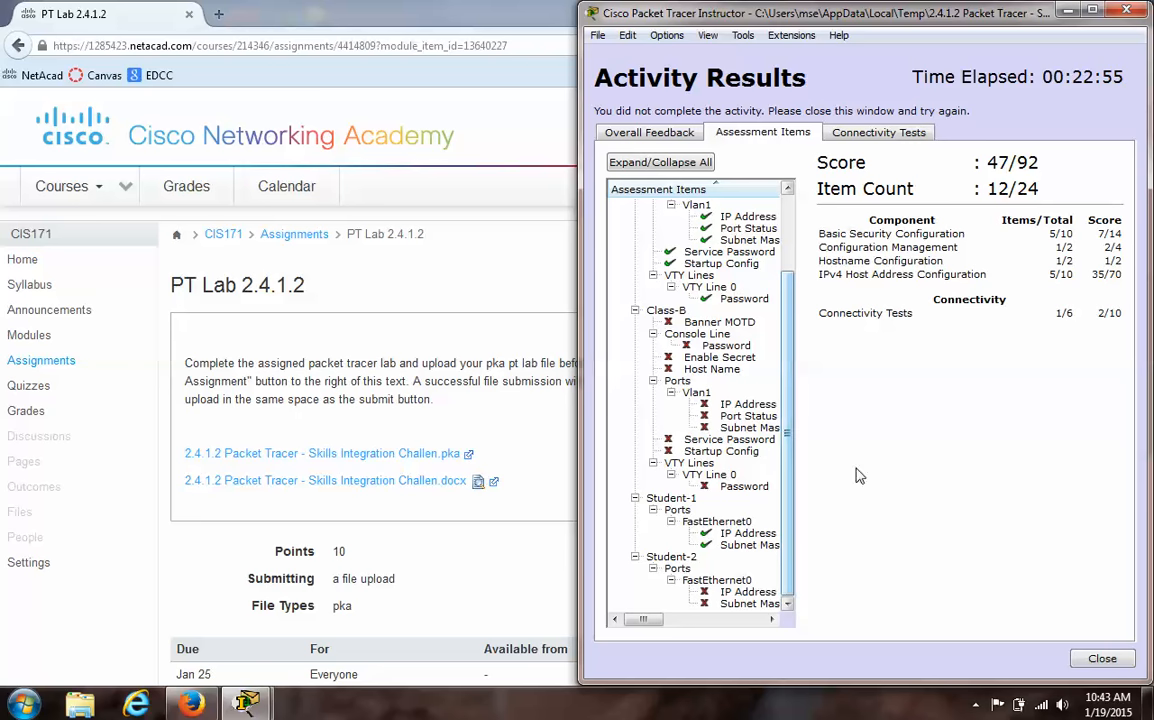
pyautogui.click(1106, 662)
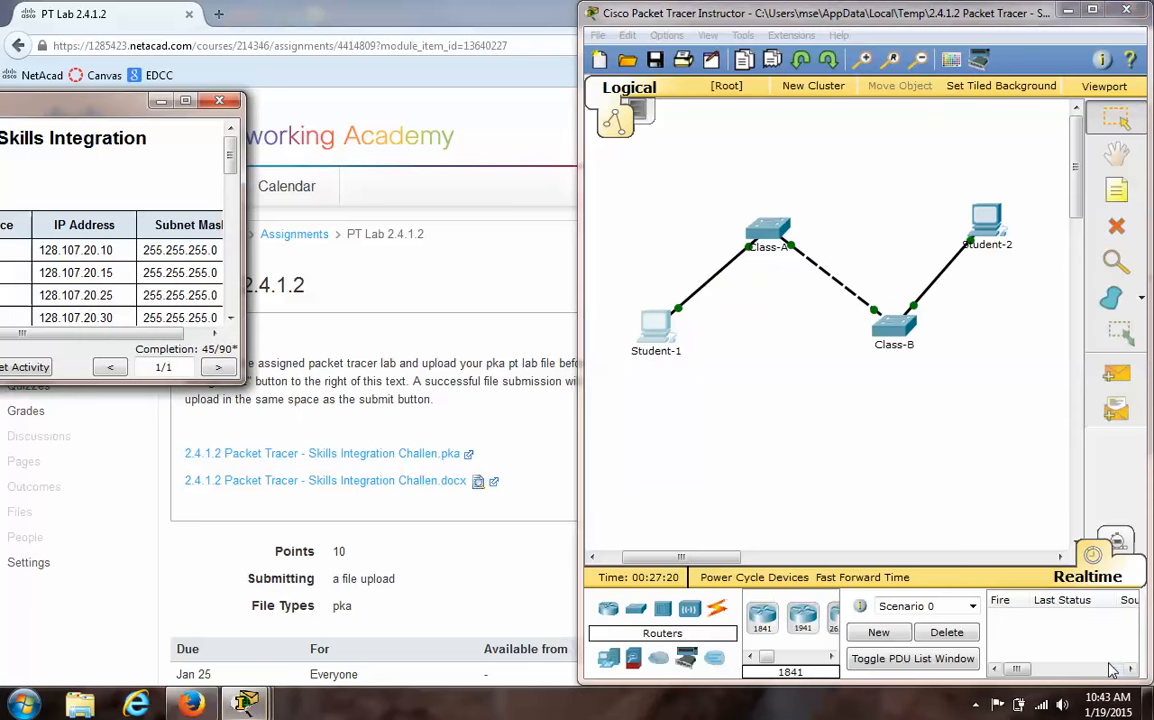
# - Save a copy of the activity to the Desktop as a .pka file named "2.4.1.2 Packet Tracer - " followed by the student's last name
pyautogui.click(597, 40)
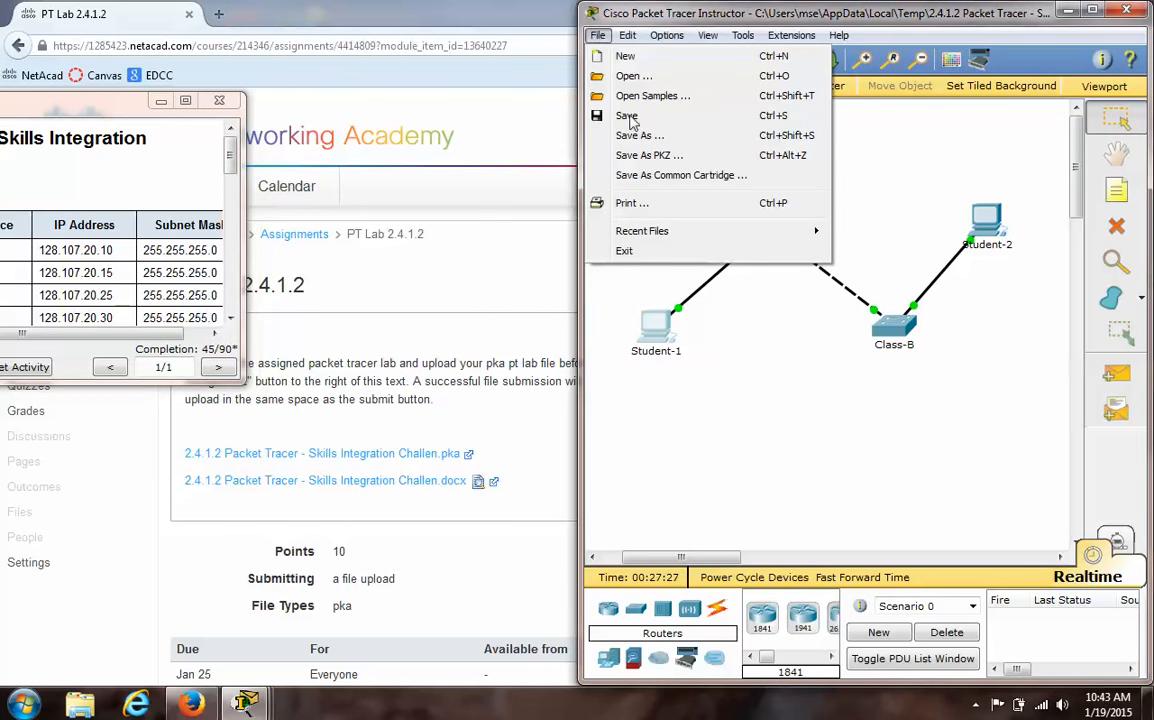
pyautogui.click(641, 144)
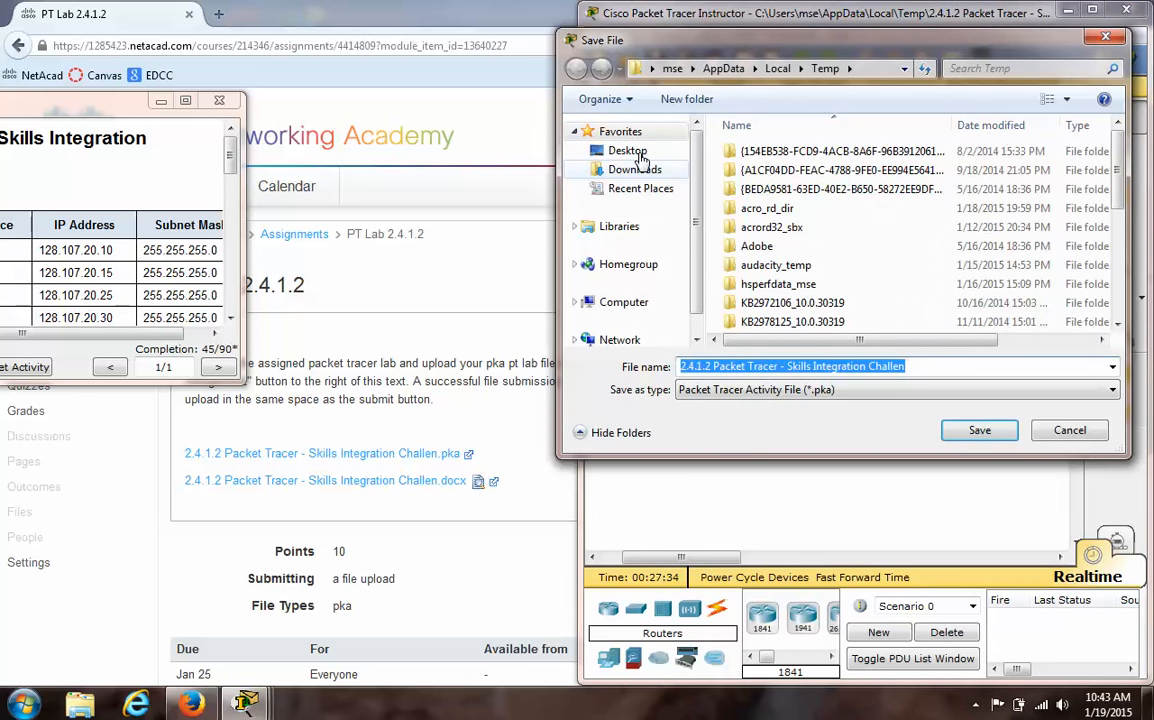
pyautogui.click(627, 150)
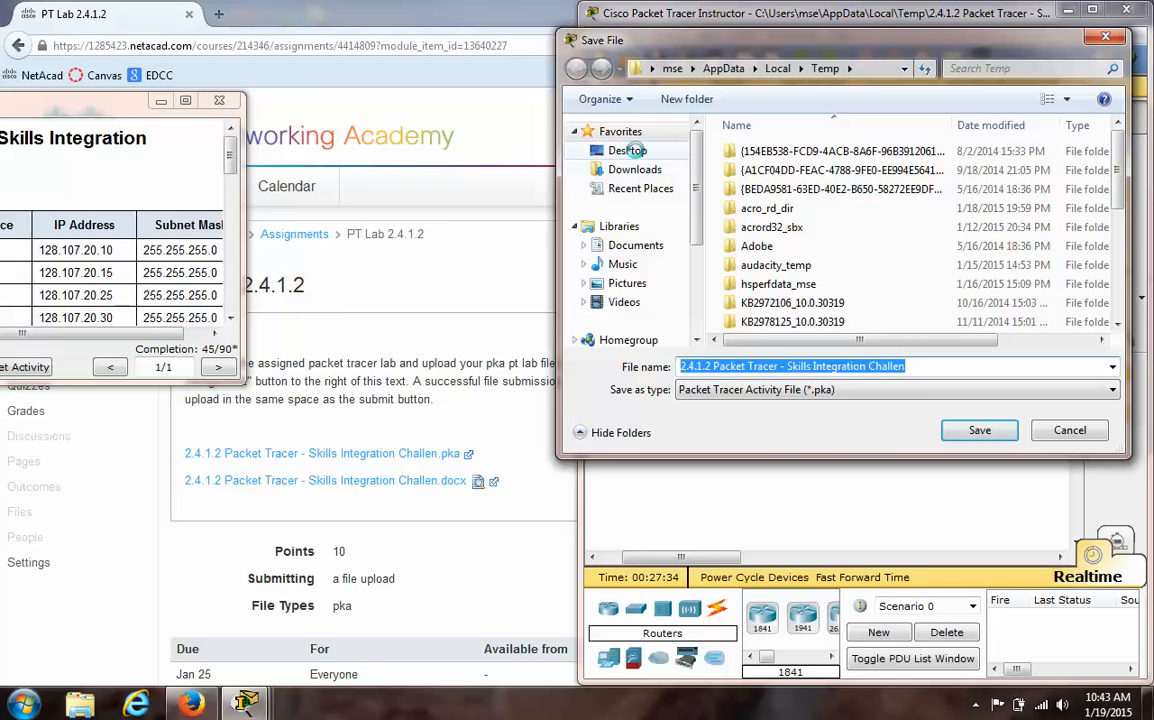
pyautogui.click(931, 368)
pyautogui.press('BackSpace')
pyautogui.press('BackSpace')
pyautogui.press('BackSpace')
pyautogui.press('BackSpace')
pyautogui.press('BackSpace')
pyautogui.press('BackSpace')
pyautogui.press('BackSpace')
pyautogui.press('BackSpace')
pyautogui.press('BackSpace')
pyautogui.press('BackSpace')
pyautogui.press('BackSpace')
pyautogui.press('BackSpace')
pyautogui.press('BackSpace')
pyautogui.press('BackSpace')
pyautogui.press('BackSpace')
pyautogui.press('BackSpace')
pyautogui.press('BackSpace')
pyautogui.press('BackSpace')
pyautogui.press('BackSpace')
pyautogui.press('BackSpace')
pyautogui.press('BackSpace')
pyautogui.press('BackSpace')
pyautogui.press('BackSpace')
pyautogui.press('BackSpace')
pyautogui.press('BackSpace')
pyautogui.press('BackSpace')
pyautogui.write('Einfeld')
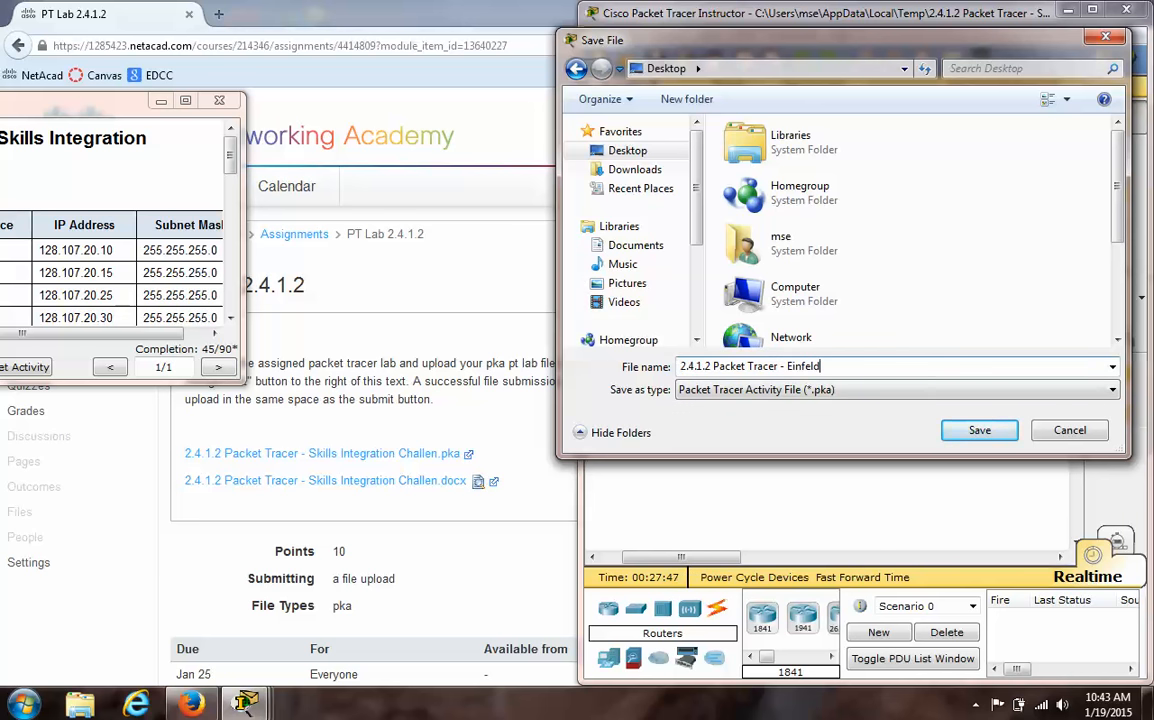
pyautogui.click(979, 430)
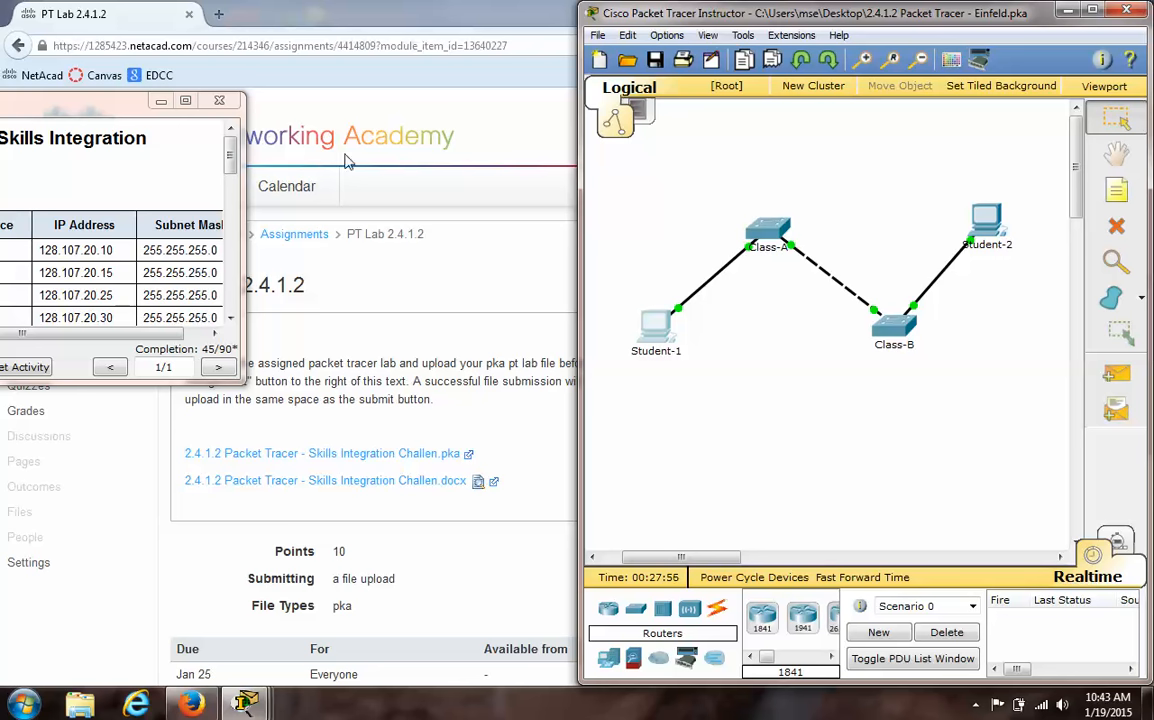
# - Minimize the activity instructions and Packet Tracer, and open the CIS171 course's Assignments page in the browser
pyautogui.click(159, 102)
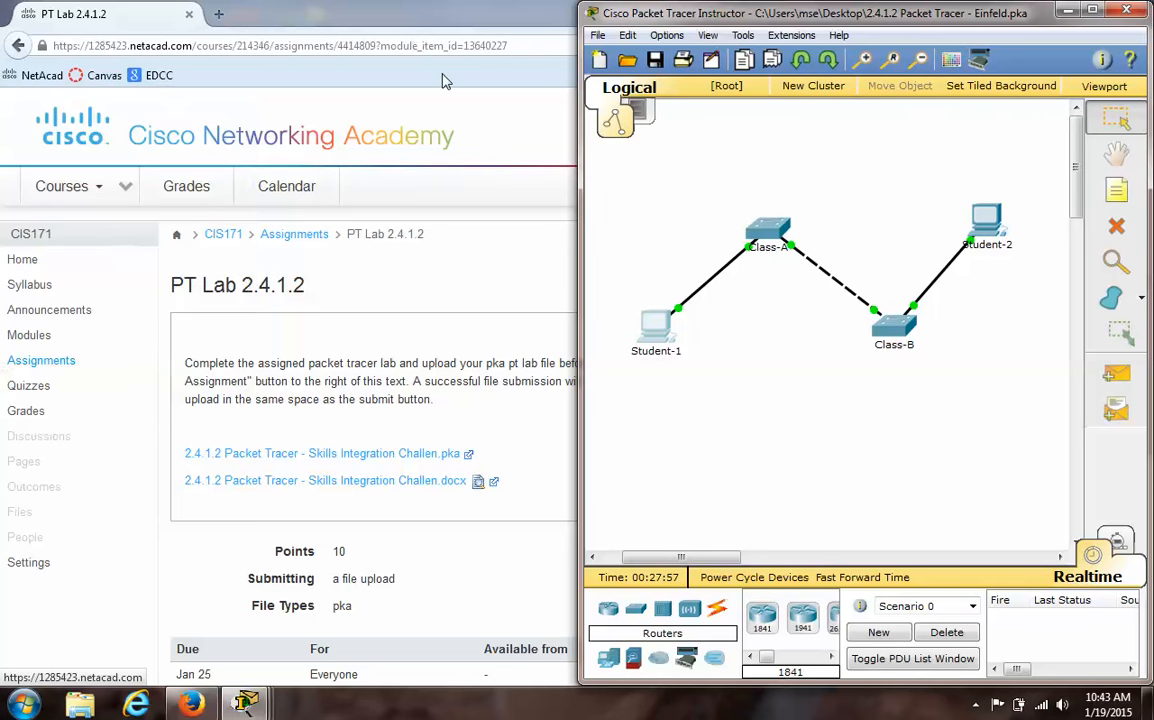
pyautogui.click(1065, 12)
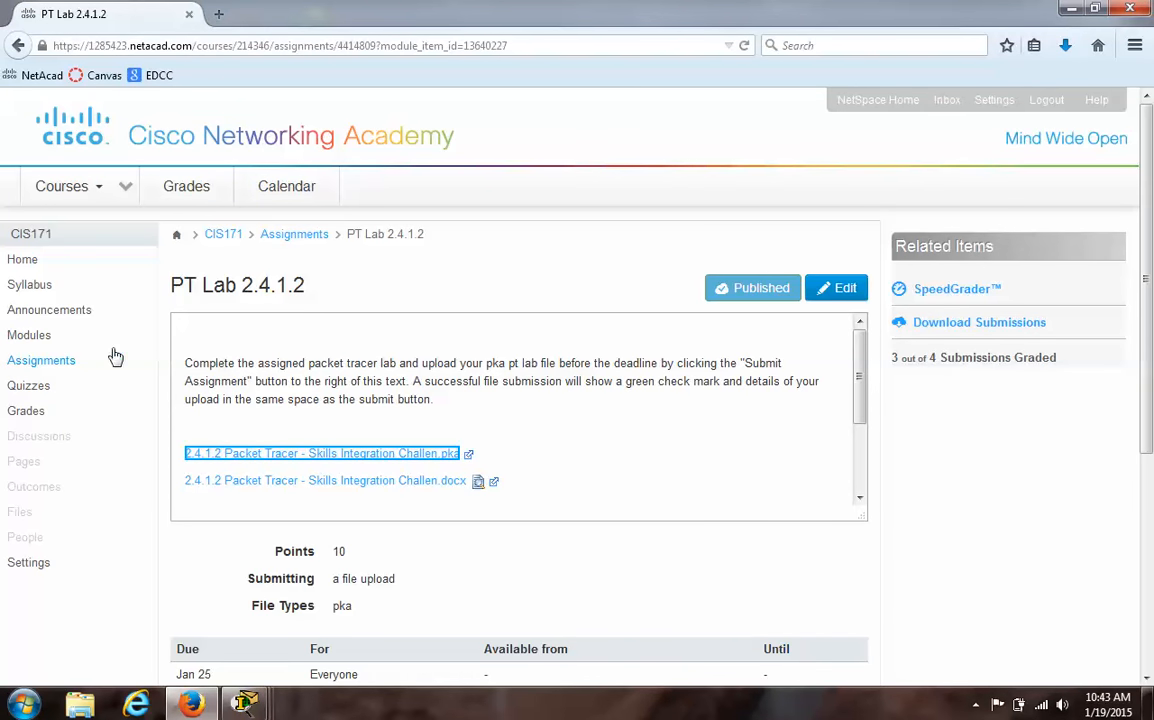
pyautogui.click(68, 361)
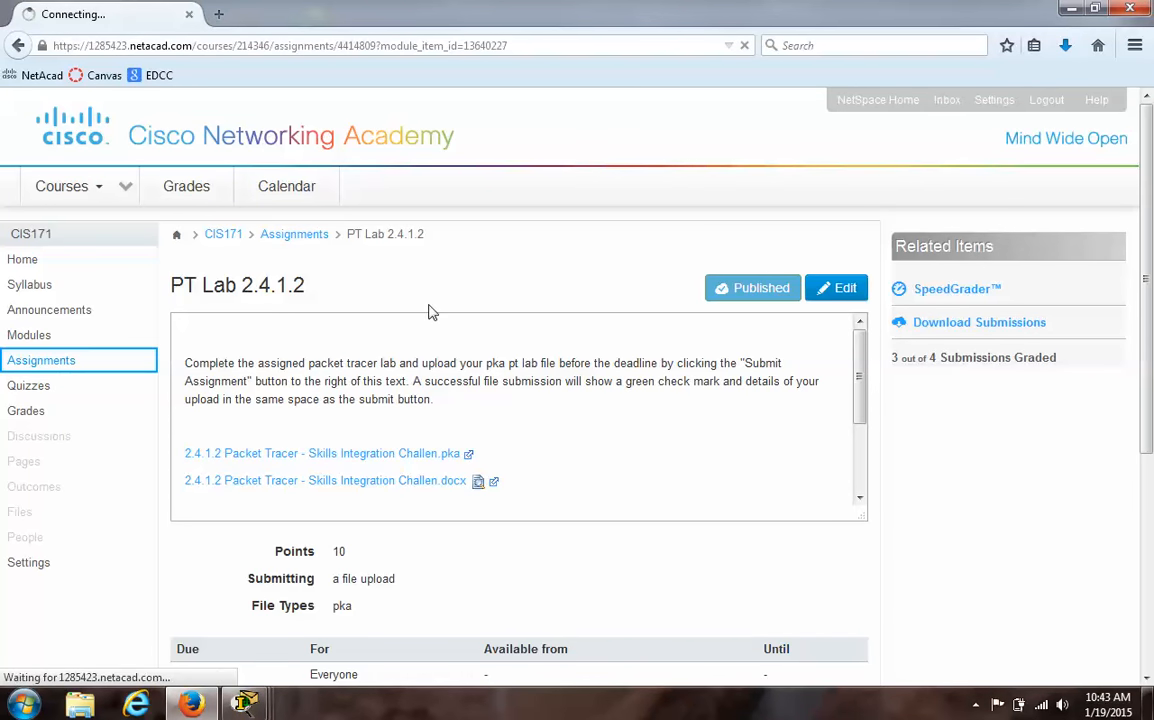